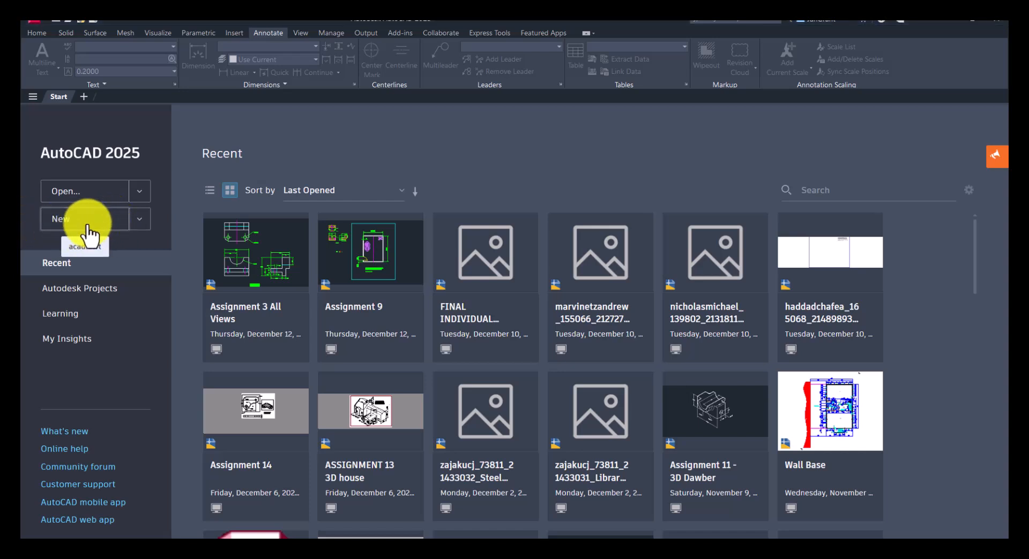
# Create a new drawing and turn off its grid display
pyautogui.click(87, 231)
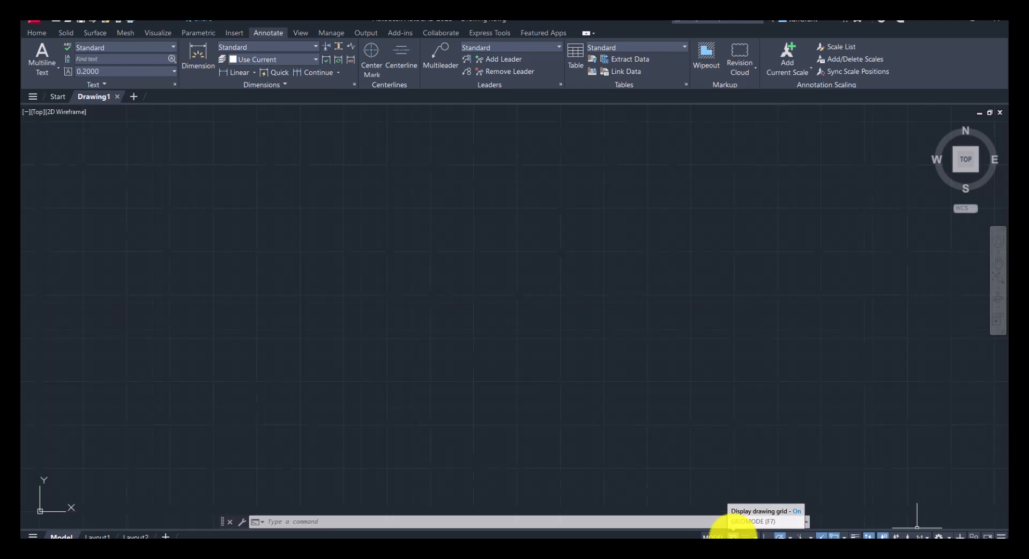
pyautogui.click(733, 537)
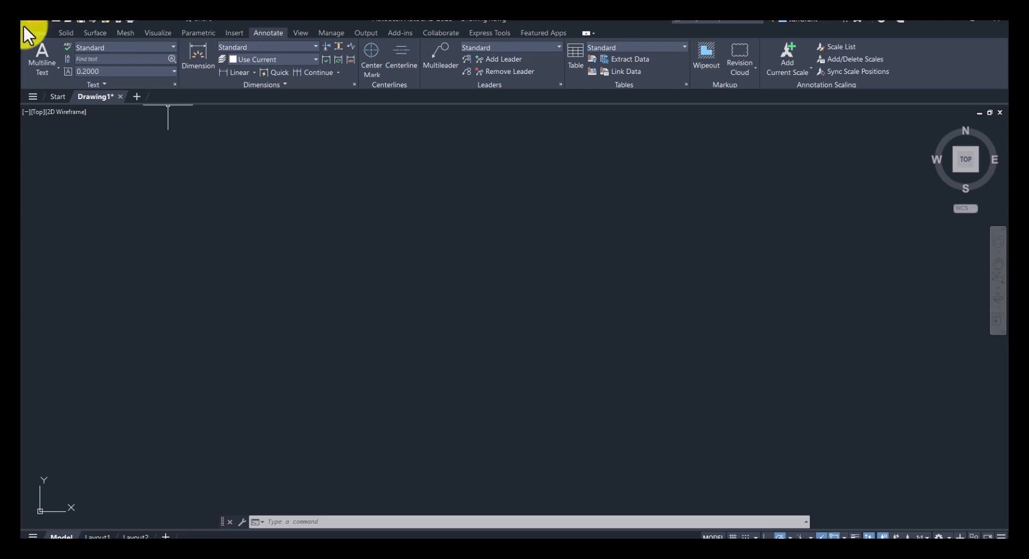
# Start saving the new drawing so that a file name and location can be chosen
pyautogui.click(38, 22)
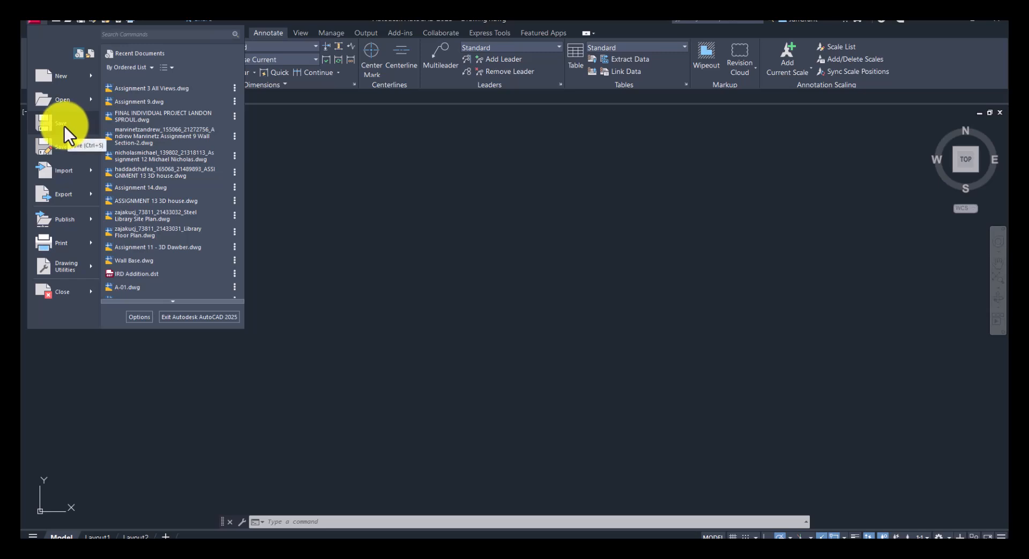
pyautogui.click(49, 121)
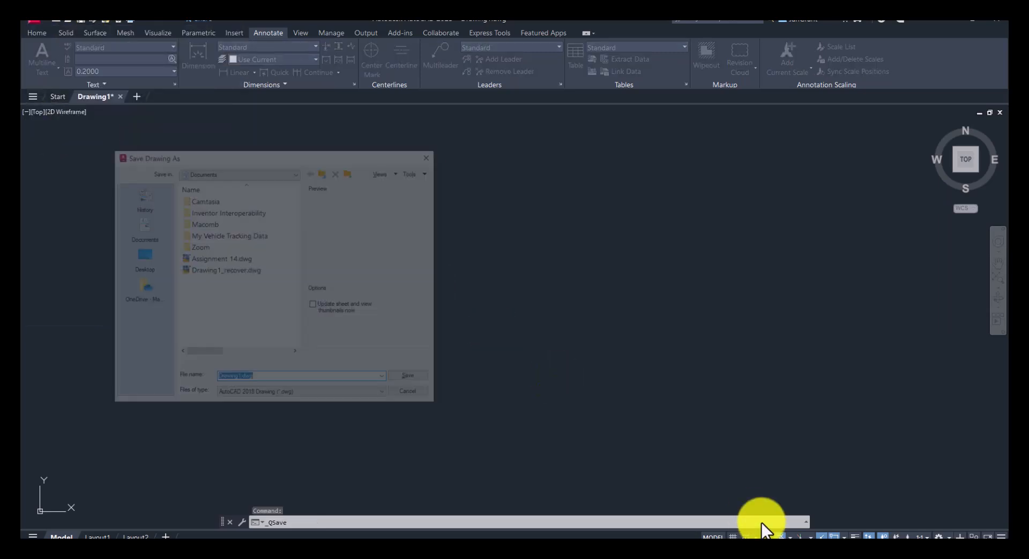
pyautogui.click(945, 537)
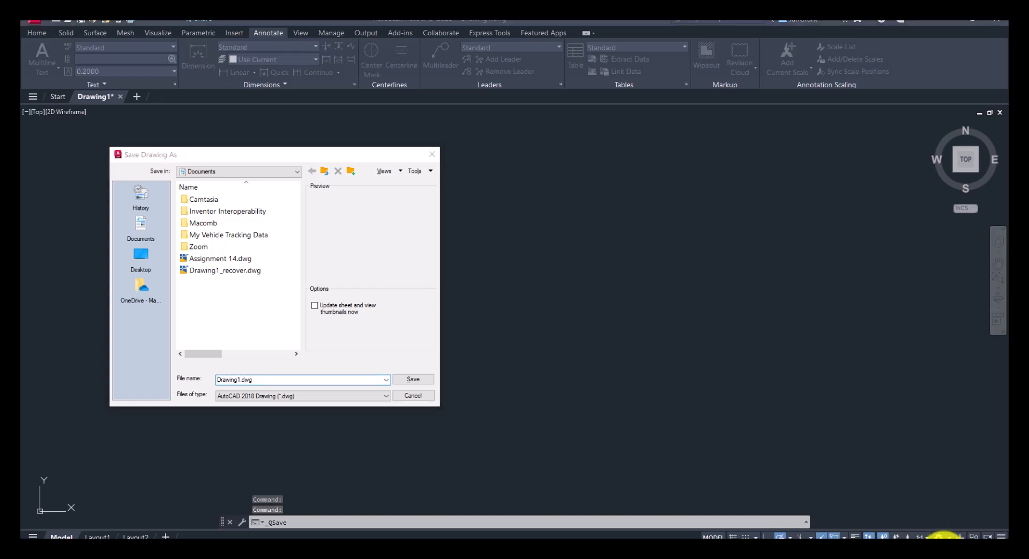
pyautogui.moveTo(876, 535); pyautogui.dragTo(868, 533)
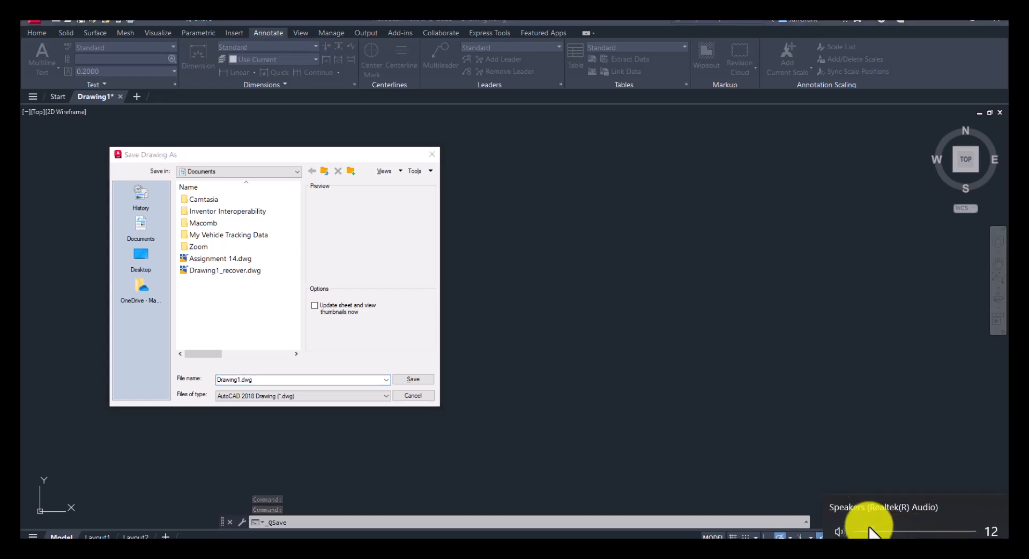
pyautogui.click(267, 303)
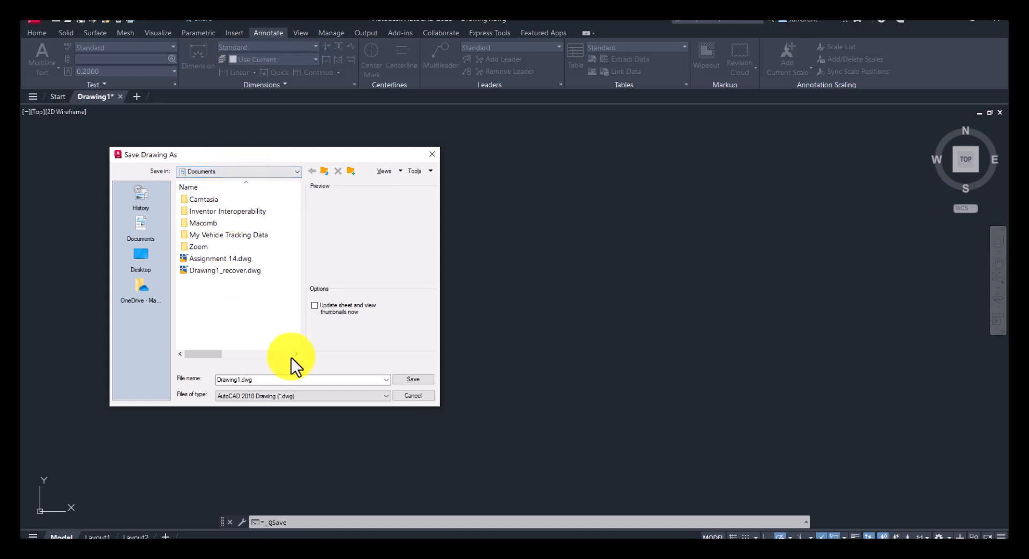
# Save the drawing in Documents as "Assignment 1" followed by the student's full name, and dismiss the web and mobile notice
pyautogui.click(271, 380)
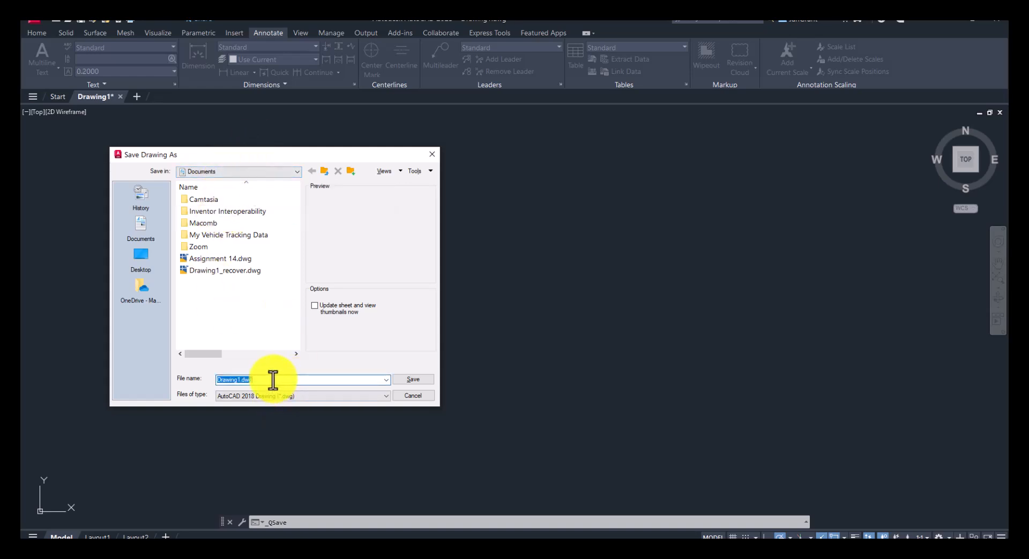
pyautogui.write('Assignment')
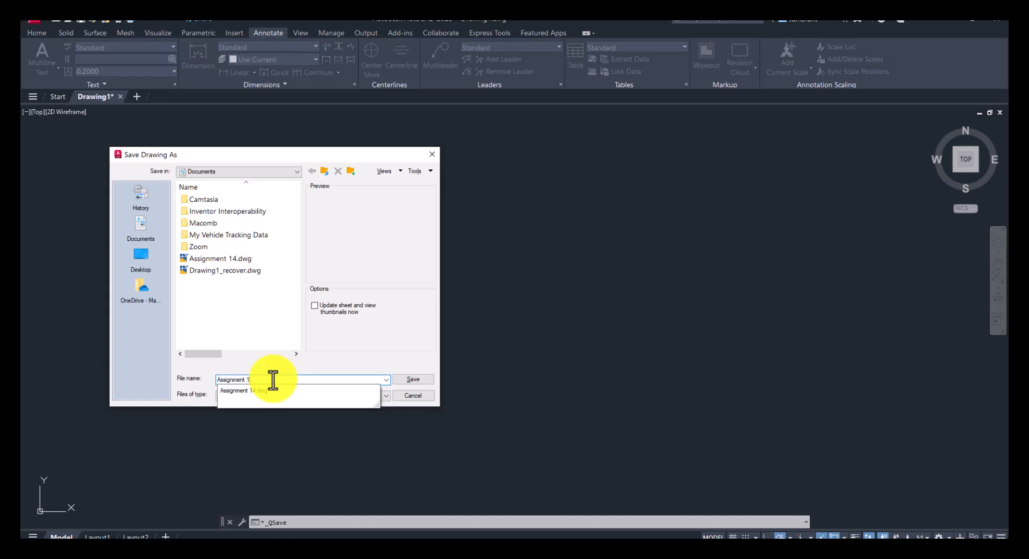
pyautogui.write(' 1')
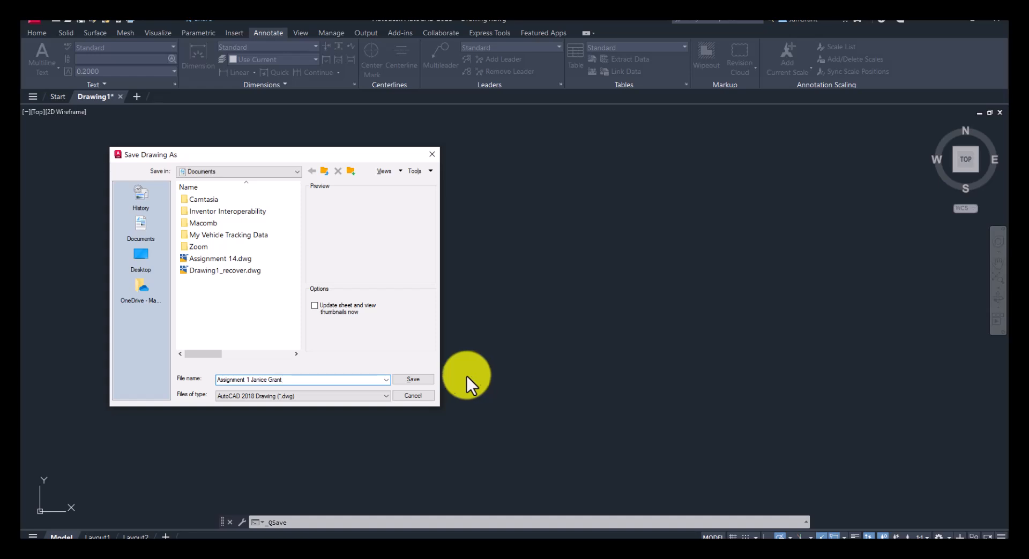
pyautogui.click(413, 380)
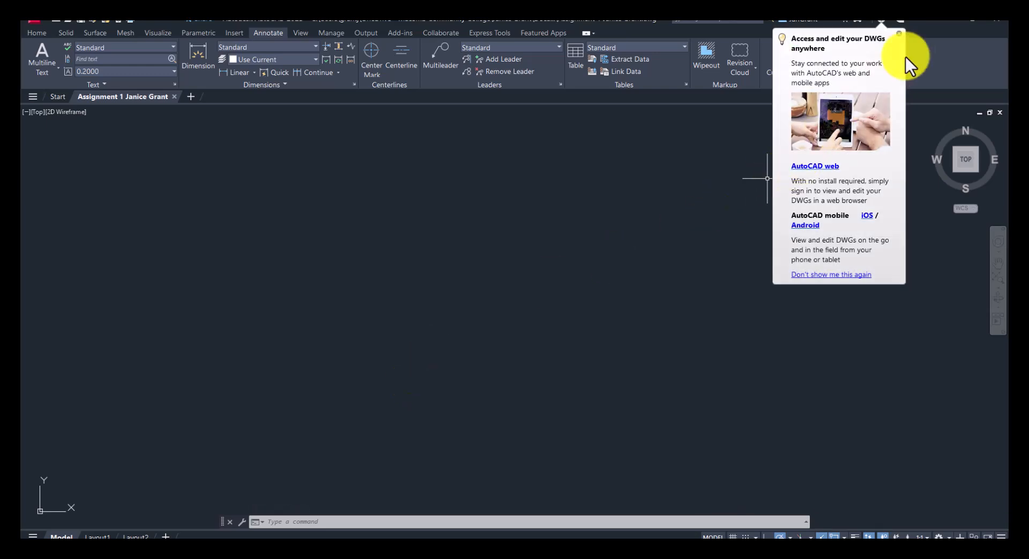
pyautogui.click(899, 34)
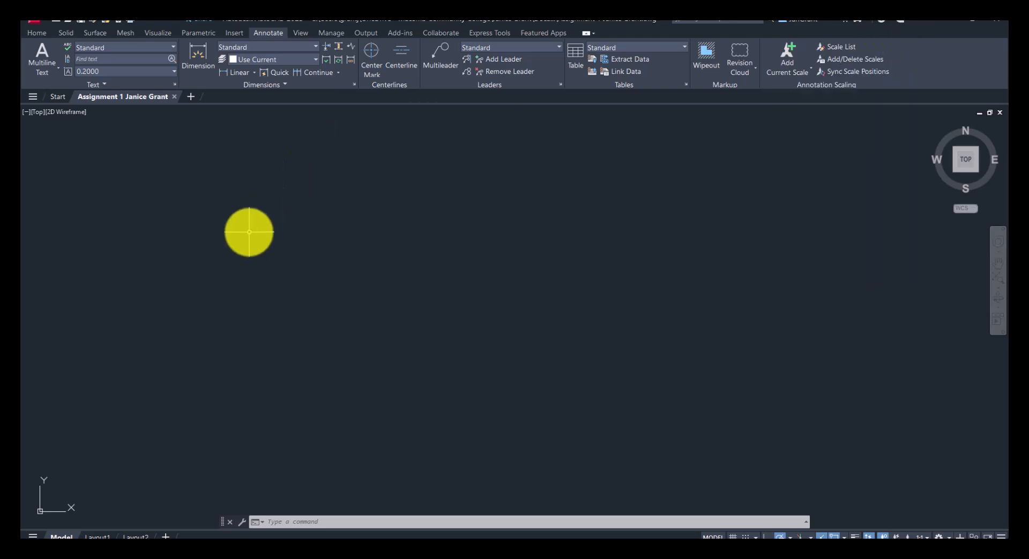
# Switch the workspace to Drafting & Annotation
pyautogui.click(36, 34)
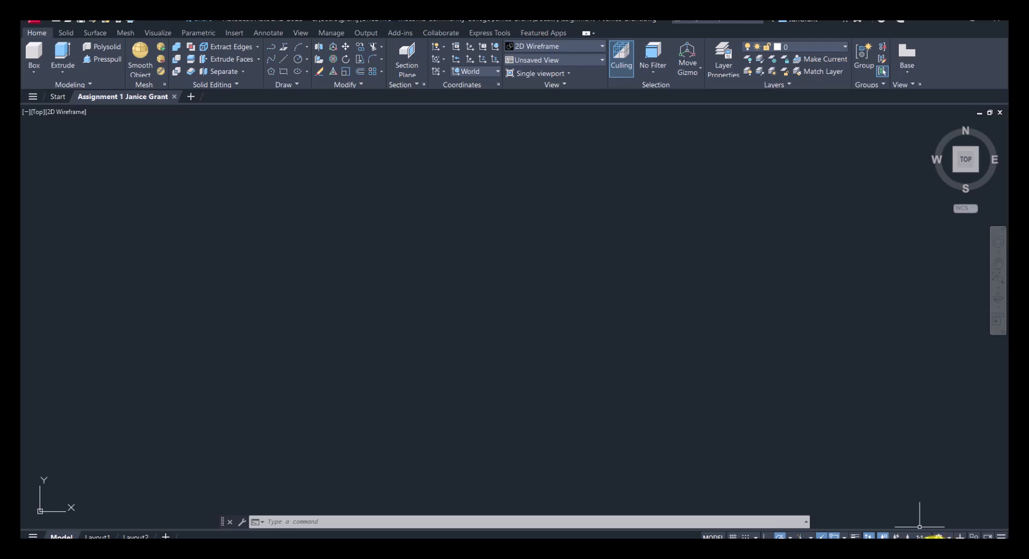
pyautogui.click(946, 535)
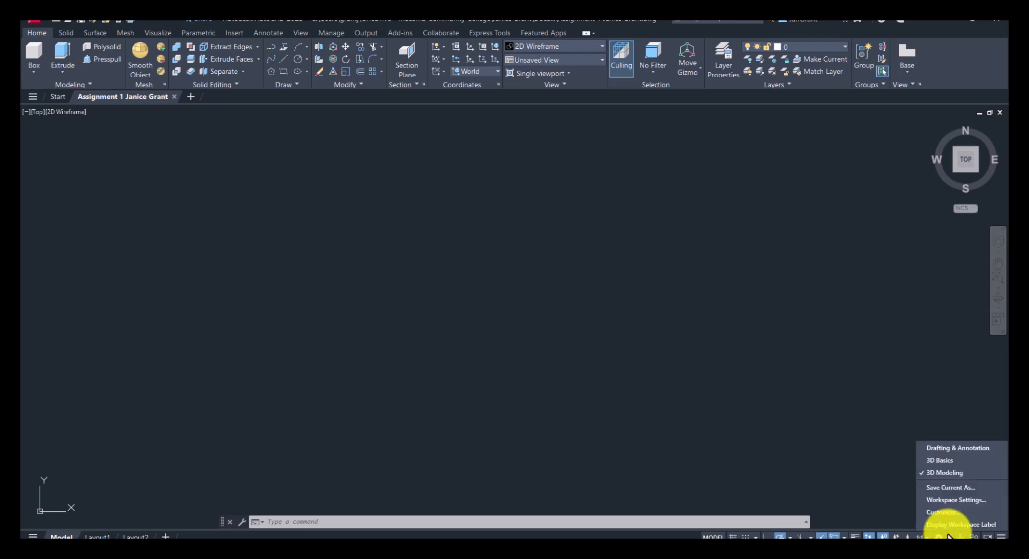
pyautogui.click(964, 446)
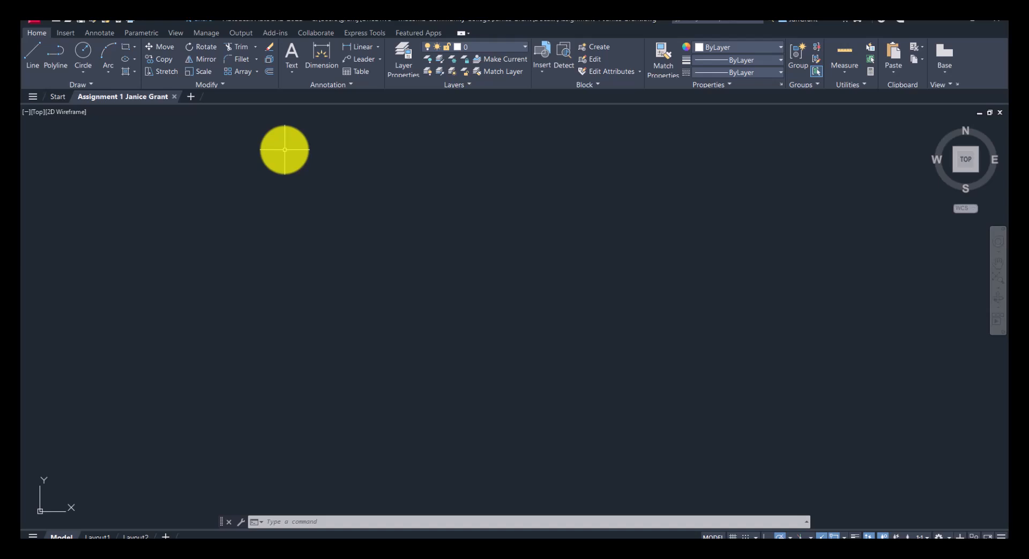
# Start a chain of lines in the empty drawing with one diagonal segment rising to the right
pyautogui.click(29, 62)
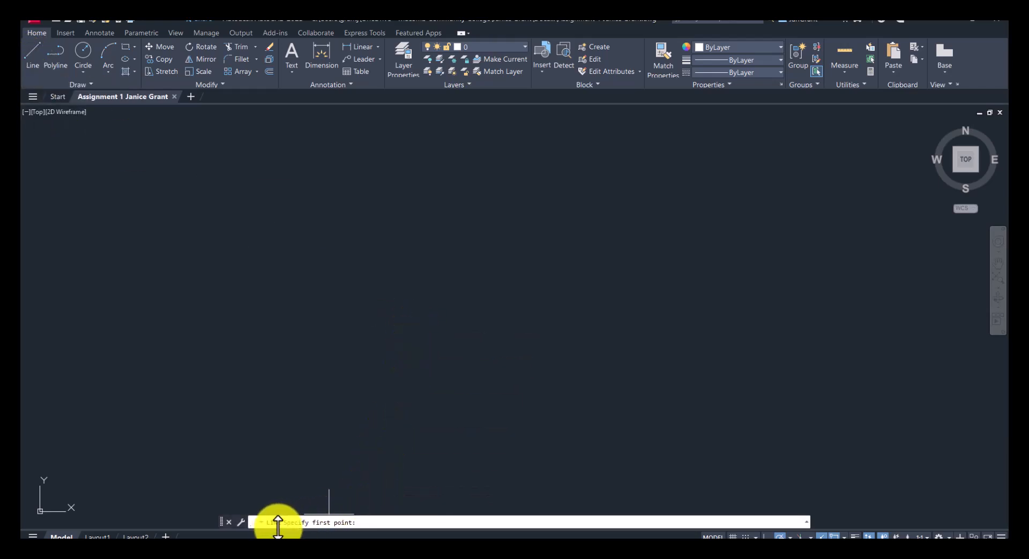
pyautogui.click(321, 344)
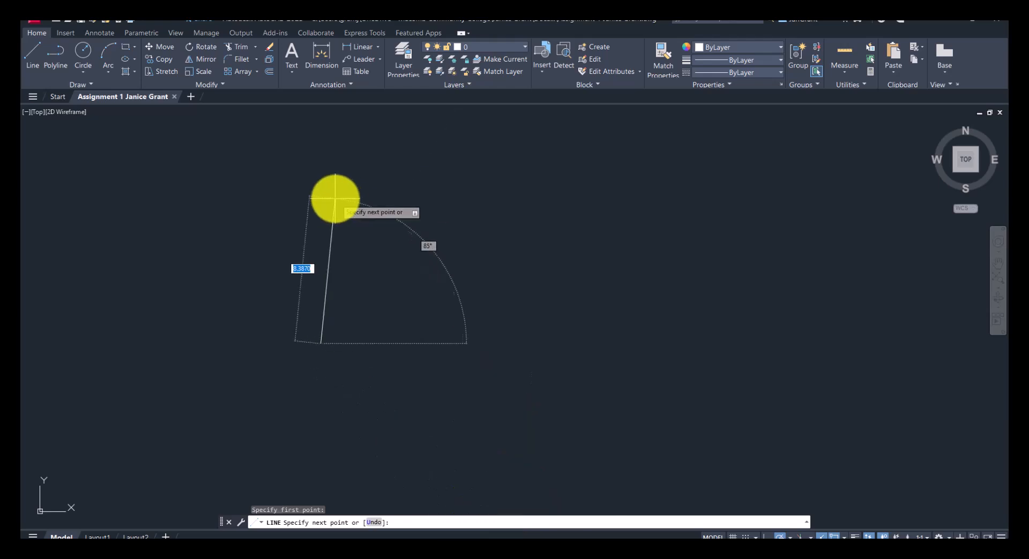
pyautogui.click(390, 208)
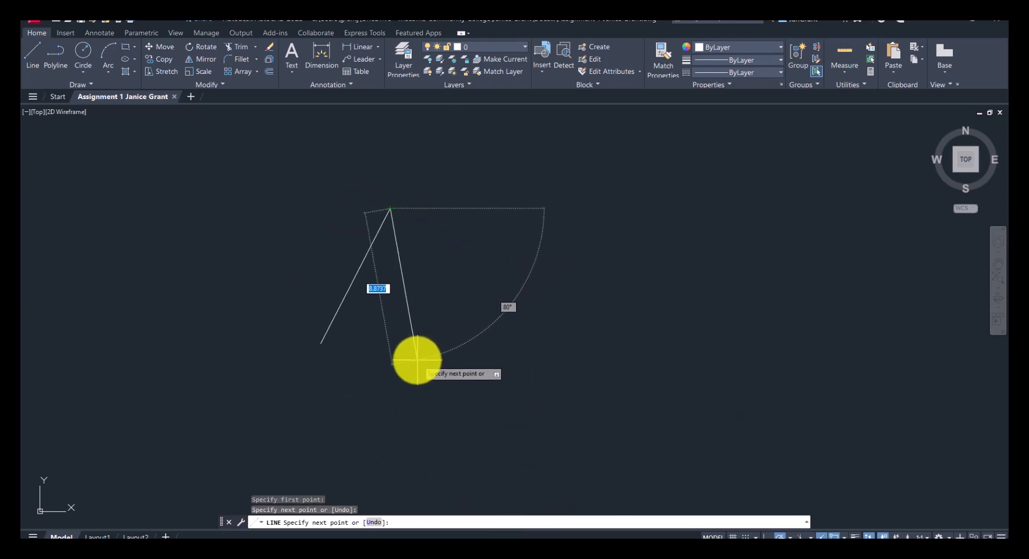
# Add two more zigzag segments to the line chain and undo both with the command's Undo option
pyautogui.click(417, 359)
pyautogui.click(499, 205)
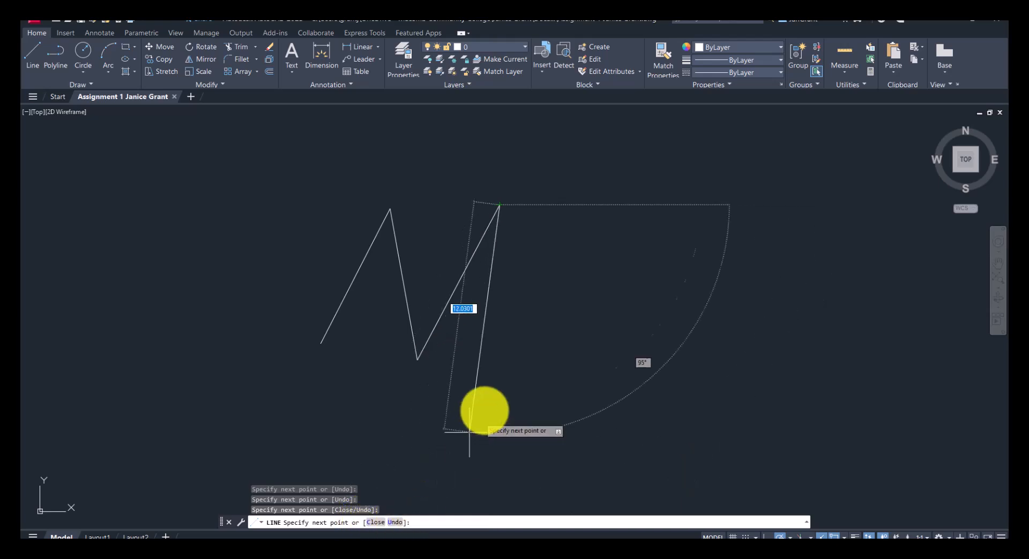
pyautogui.click(394, 523)
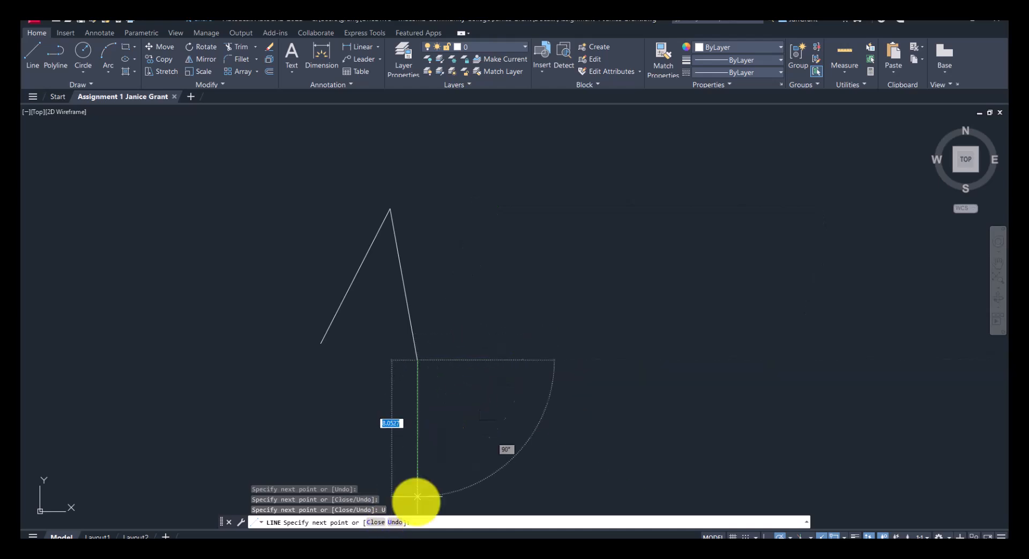
pyautogui.click(395, 523)
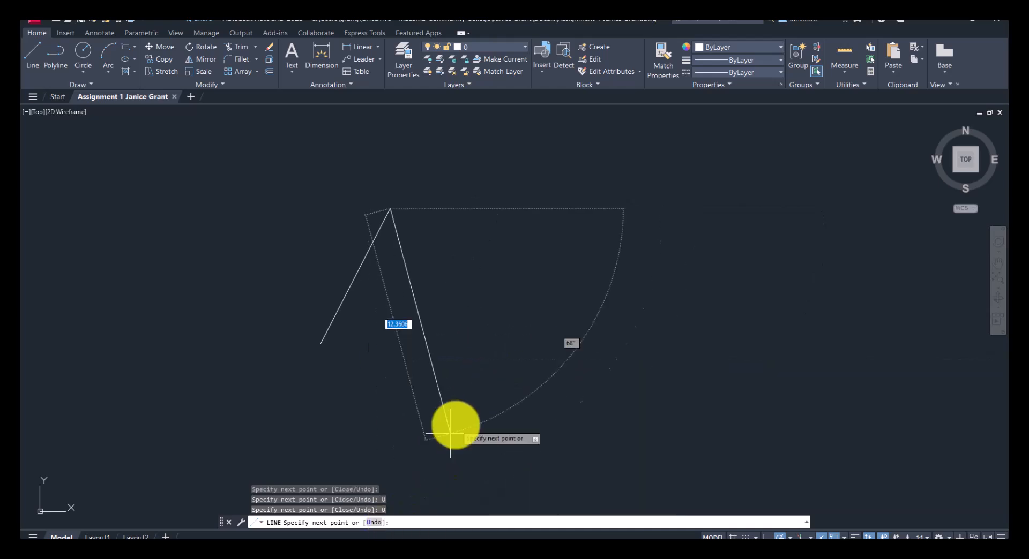
# Continue the line chain with a segment down, a long diagonal up and a near-vertical one down, and close the outline
pyautogui.click(434, 342)
pyautogui.click(594, 191)
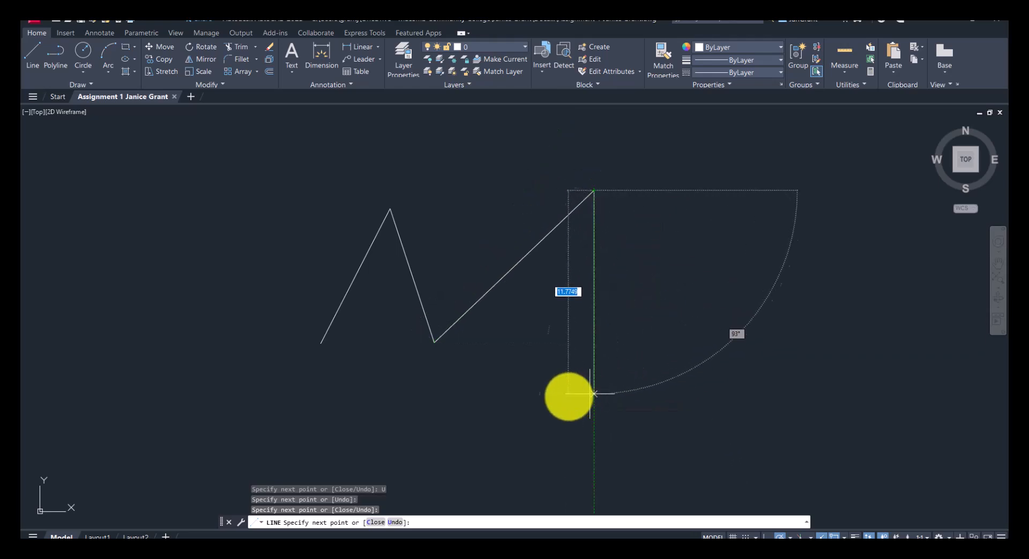
pyautogui.click(586, 348)
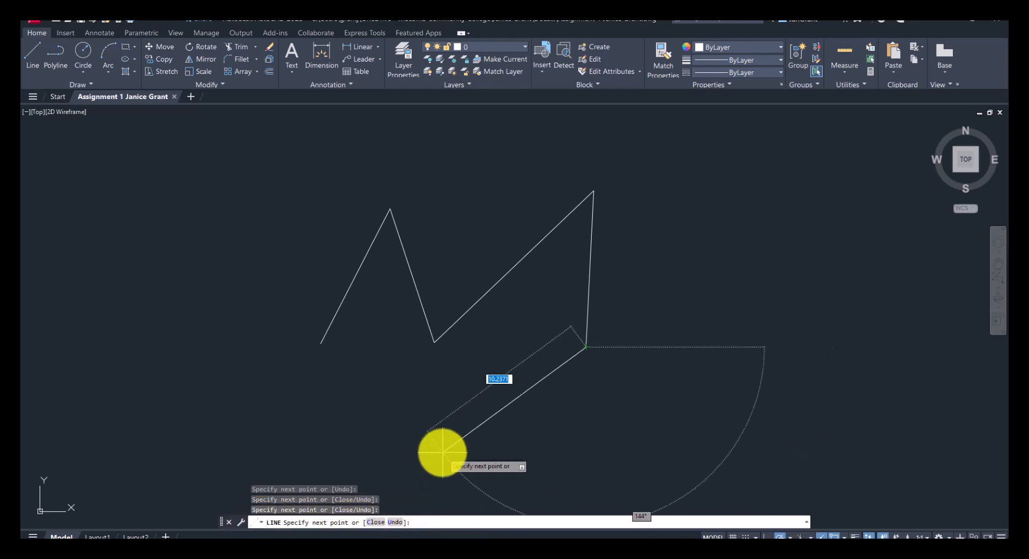
pyautogui.click(375, 523)
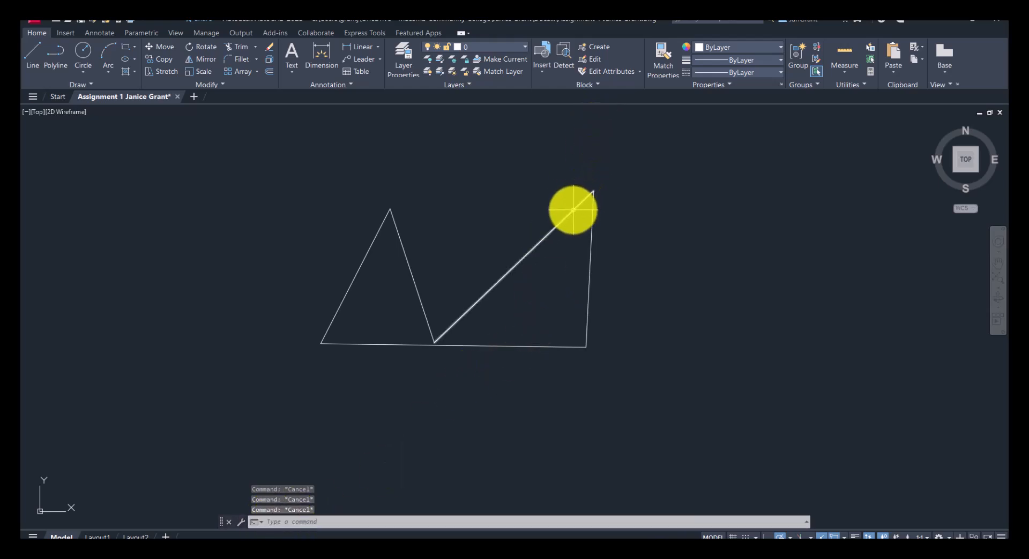
# Erase the long diagonal line from the middle of the outline
pyautogui.click(573, 210)
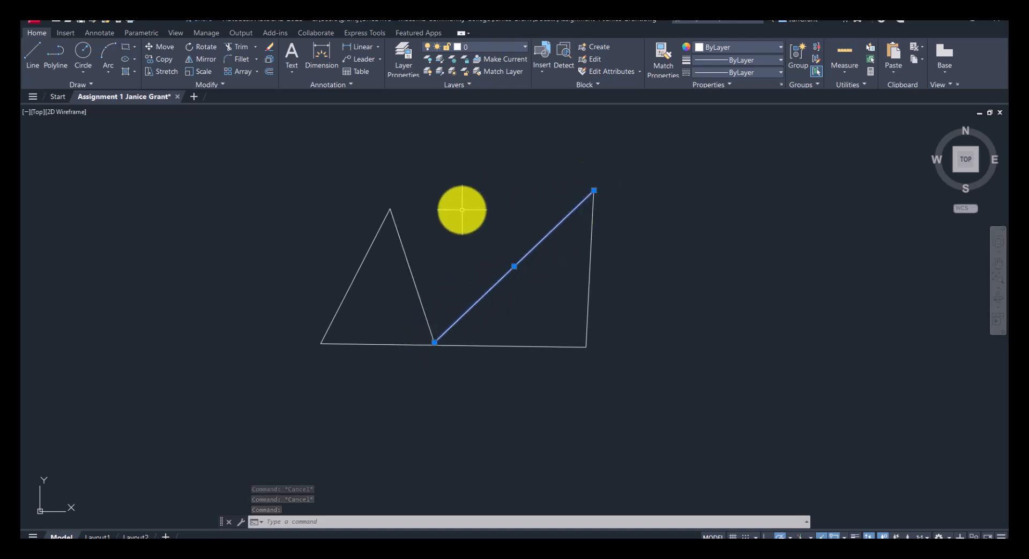
pyautogui.press('Escape')
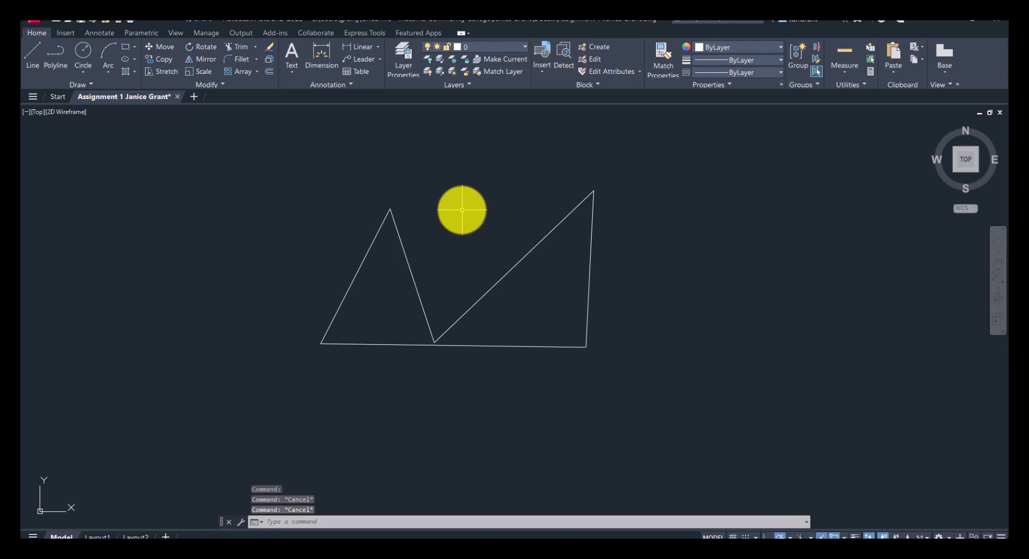
pyautogui.click(532, 249)
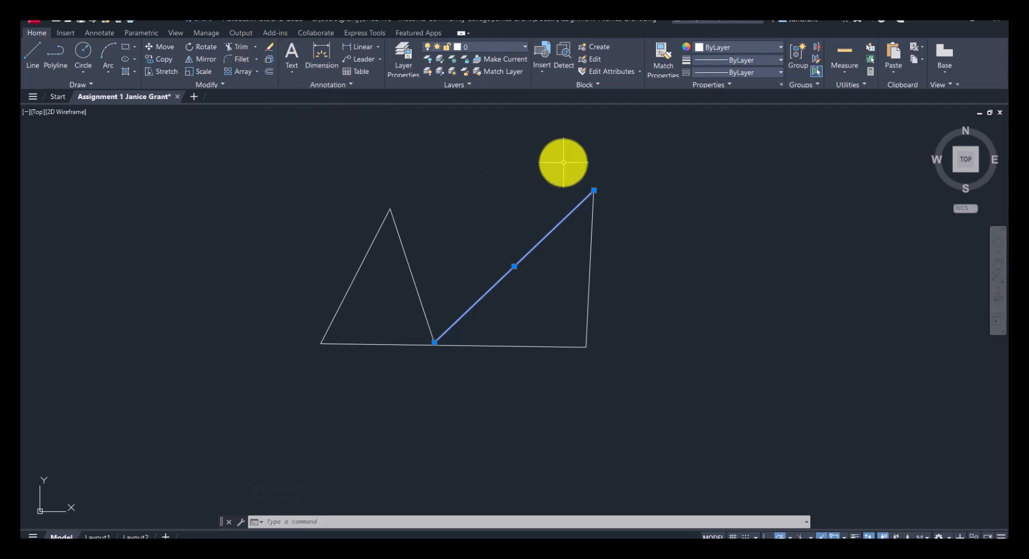
pyautogui.rightClick(561, 163)
pyautogui.click(610, 233)
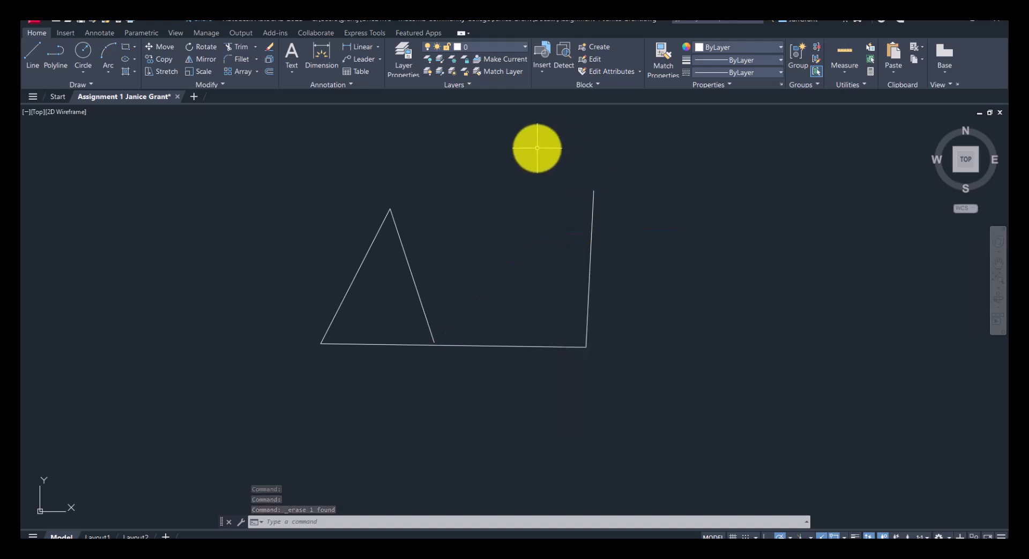
# Try a rectangular crossing selection over the triangular part of the outline and cancel it
pyautogui.click(537, 148)
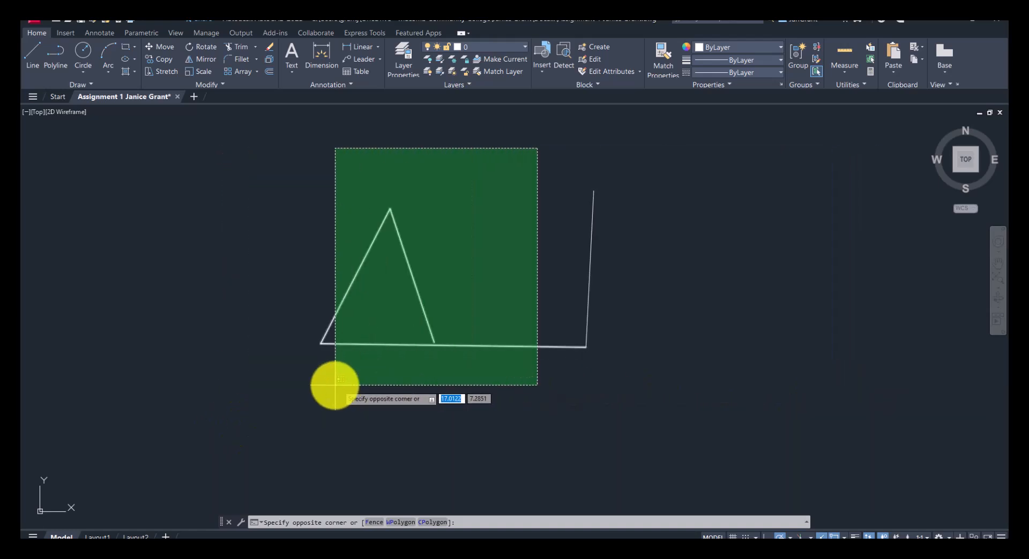
pyautogui.press('Escape')
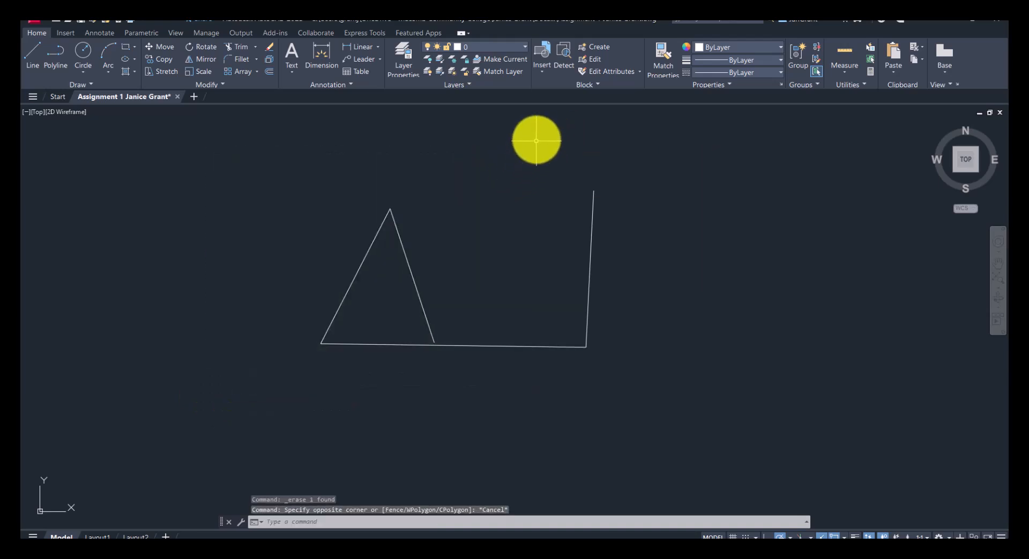
pyautogui.press('Escape')
pyautogui.press('Escape')
pyautogui.press('Escape')
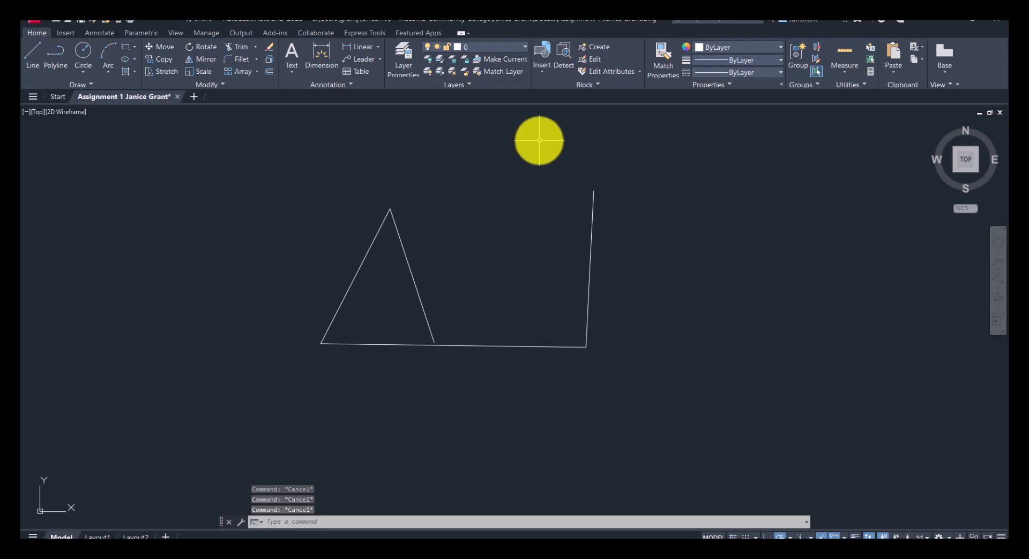
# Select all the remaining lines with a crossing lasso and clear the selection
pyautogui.moveTo(537, 143)
pyautogui.mouseDown()
pyautogui.moveTo(358, 179)
pyautogui.moveTo(258, 316)
pyautogui.moveTo(505, 425)
pyautogui.moveTo(464, 182)
pyautogui.moveTo(411, 225)
pyautogui.moveTo(573, 178)
pyautogui.moveTo(730, 224)
pyautogui.moveTo(615, 367)
pyautogui.moveTo(496, 101)
pyautogui.moveTo(477, 110)
pyautogui.mouseUp()
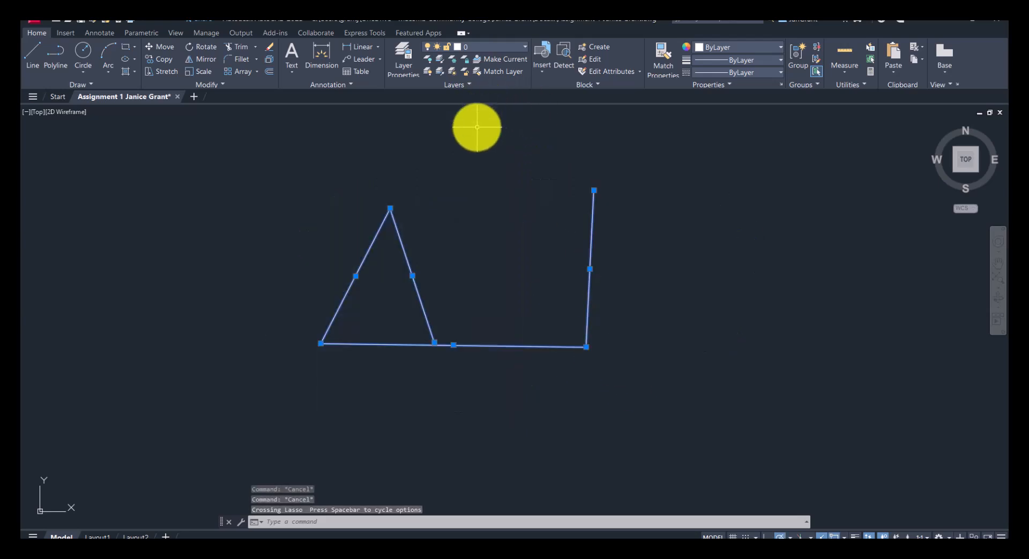
pyautogui.press('Escape')
pyautogui.press('Escape')
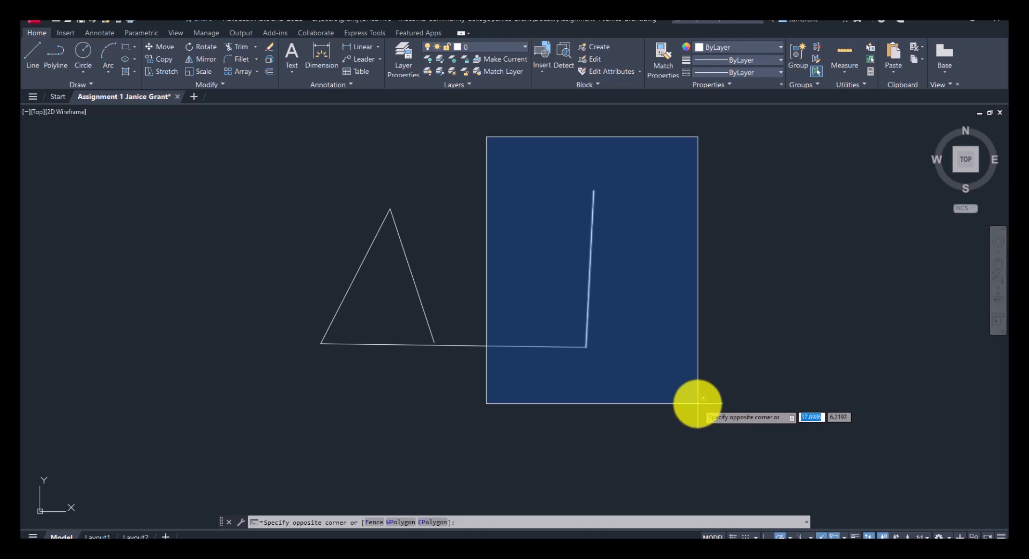
# Try a rectangular window selection around the near-vertical line and a crossing lasso, clearing the selections
pyautogui.click(486, 145)
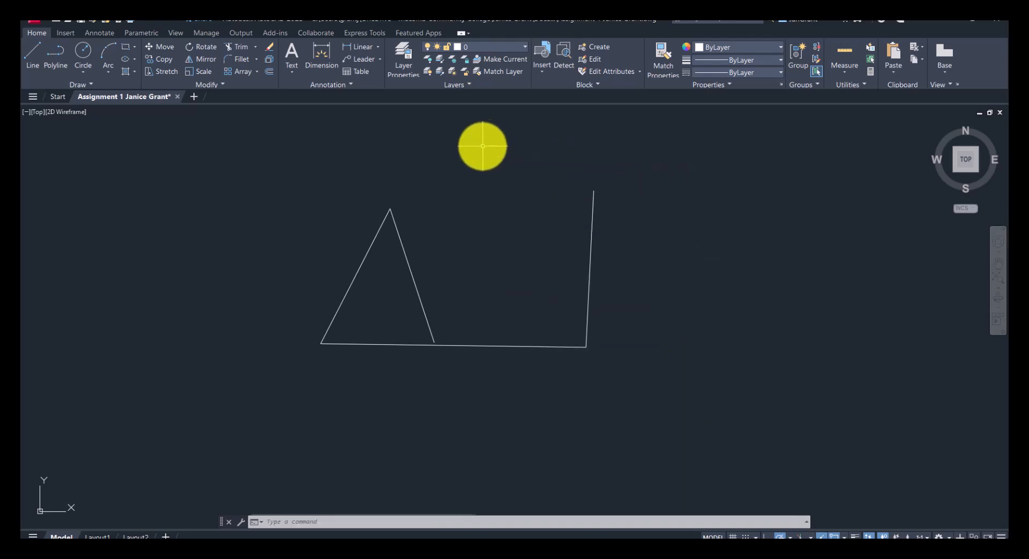
pyautogui.moveTo(496, 133)
pyautogui.mouseDown()
pyautogui.moveTo(456, 140)
pyautogui.moveTo(207, 281)
pyautogui.moveTo(248, 471)
pyautogui.moveTo(528, 318)
pyautogui.moveTo(436, 209)
pyautogui.moveTo(448, 203)
pyautogui.mouseUp()
pyautogui.press('Escape')
pyautogui.press('Escape')
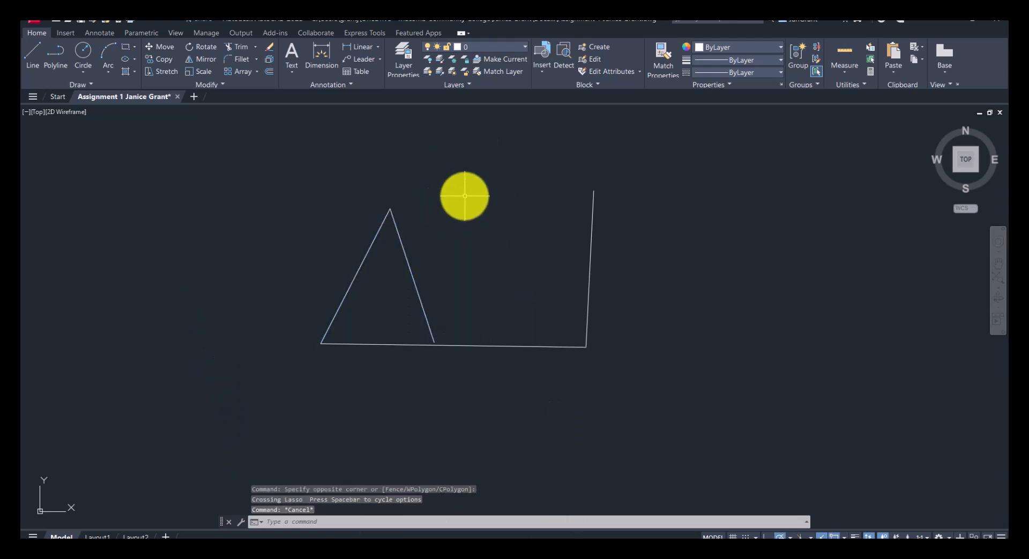
# Try crossing and window selection boxes and a lasso in the empty space around the lines, cancelling the selections
pyautogui.click(475, 140)
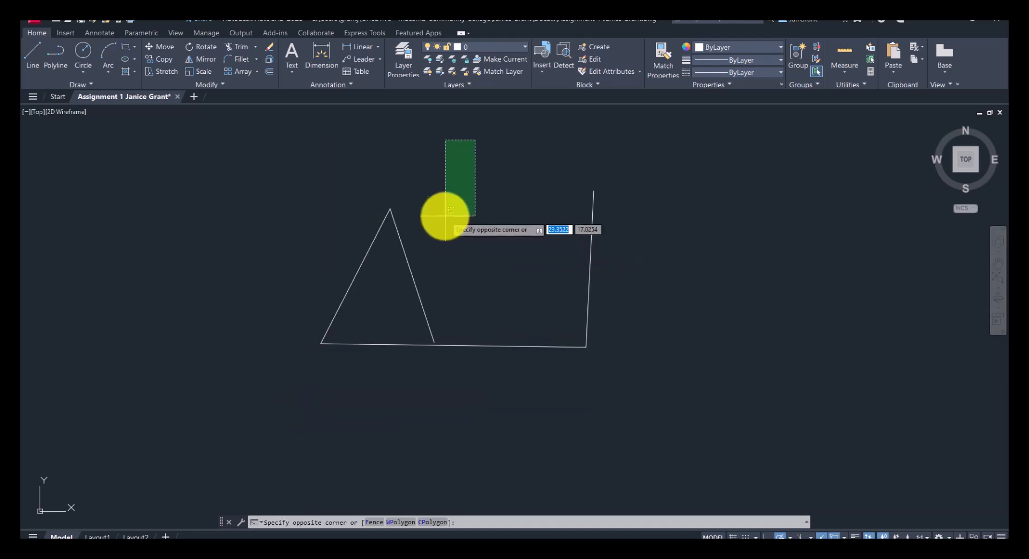
pyautogui.click(443, 198)
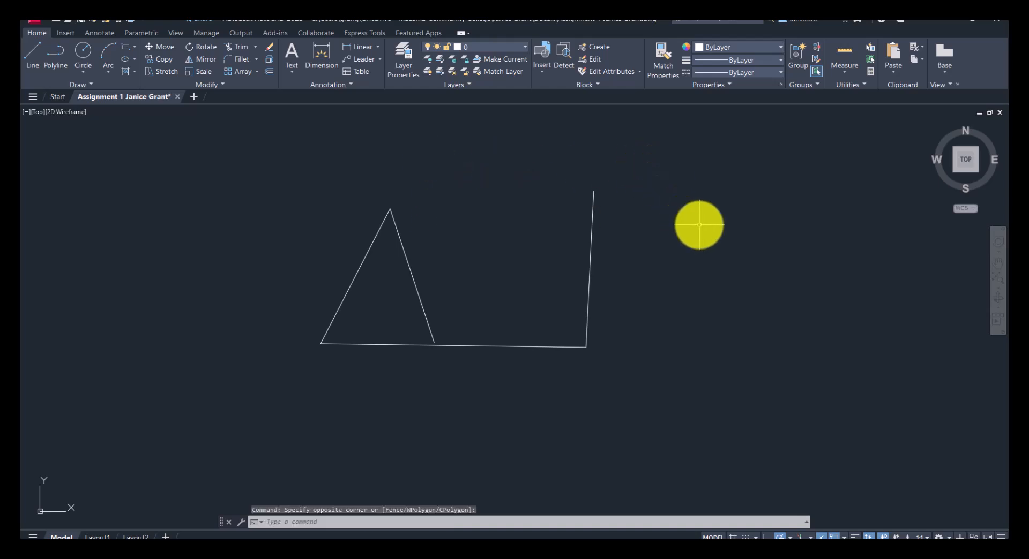
pyautogui.click(726, 199)
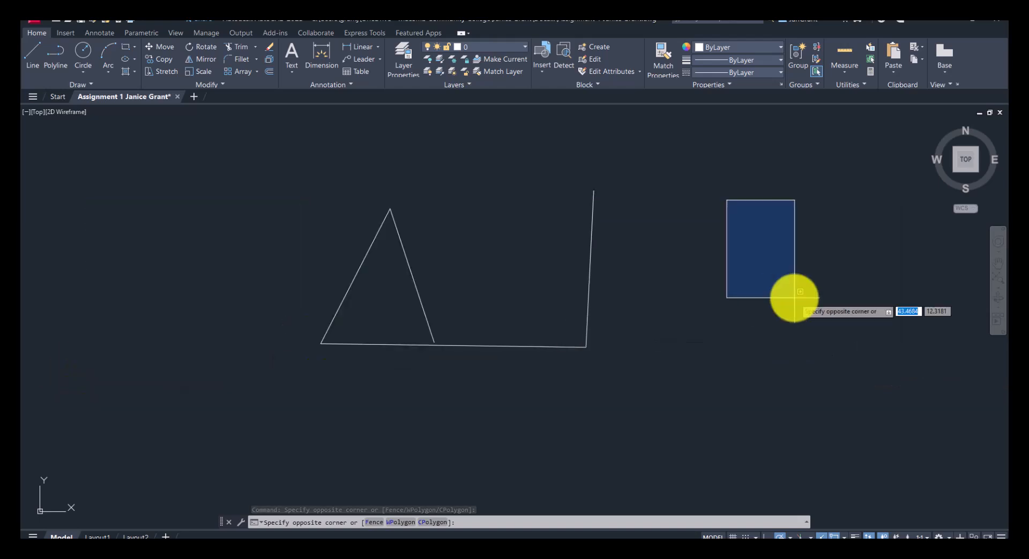
pyautogui.press('Escape')
pyautogui.moveTo(724, 176)
pyautogui.mouseDown()
pyautogui.moveTo(670, 154)
pyautogui.moveTo(274, 252)
pyautogui.moveTo(287, 402)
pyautogui.moveTo(755, 166)
pyautogui.moveTo(755, 174)
pyautogui.mouseUp()
pyautogui.press('Escape')
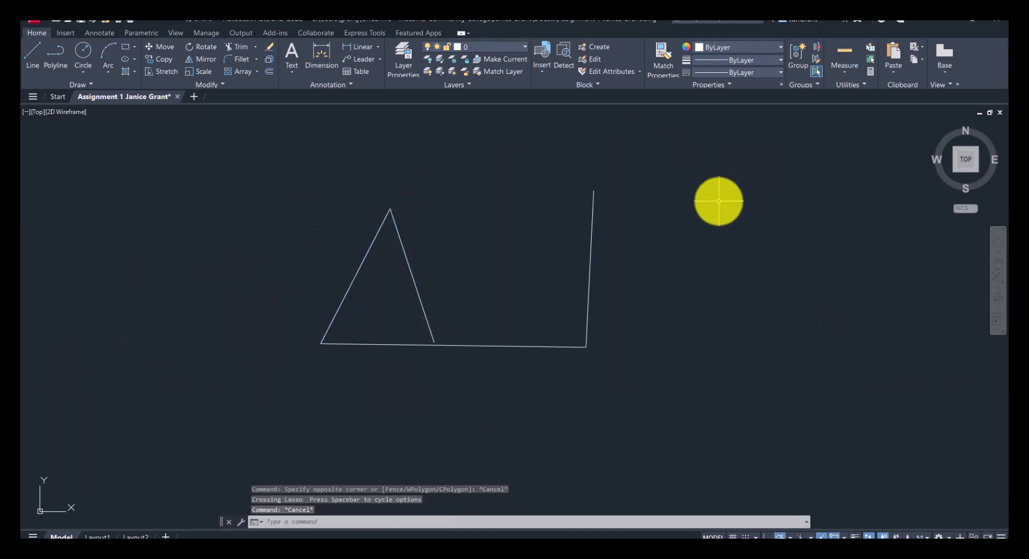
pyautogui.press('Escape')
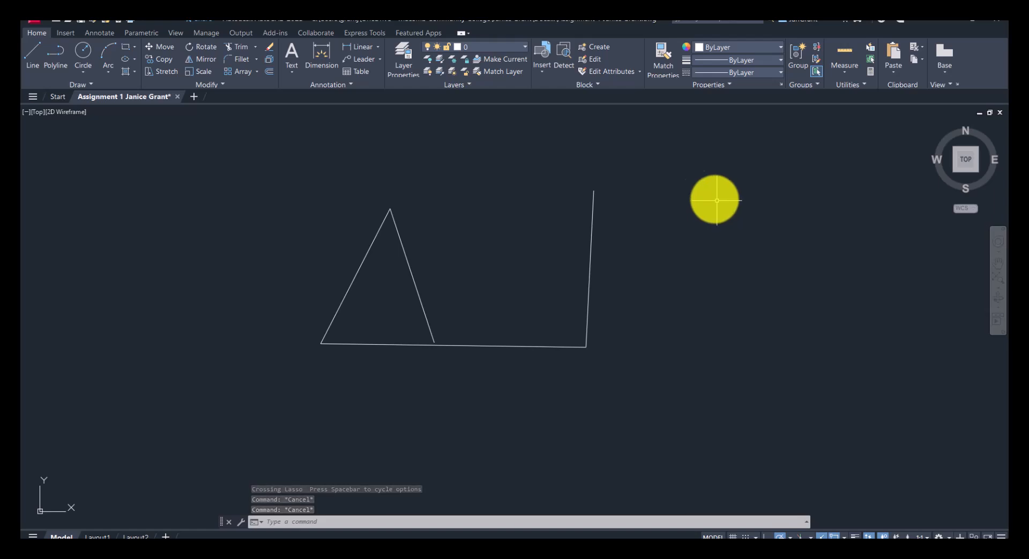
# Select all the remaining lines with a rectangular crossing selection and erase them
pyautogui.click(627, 165)
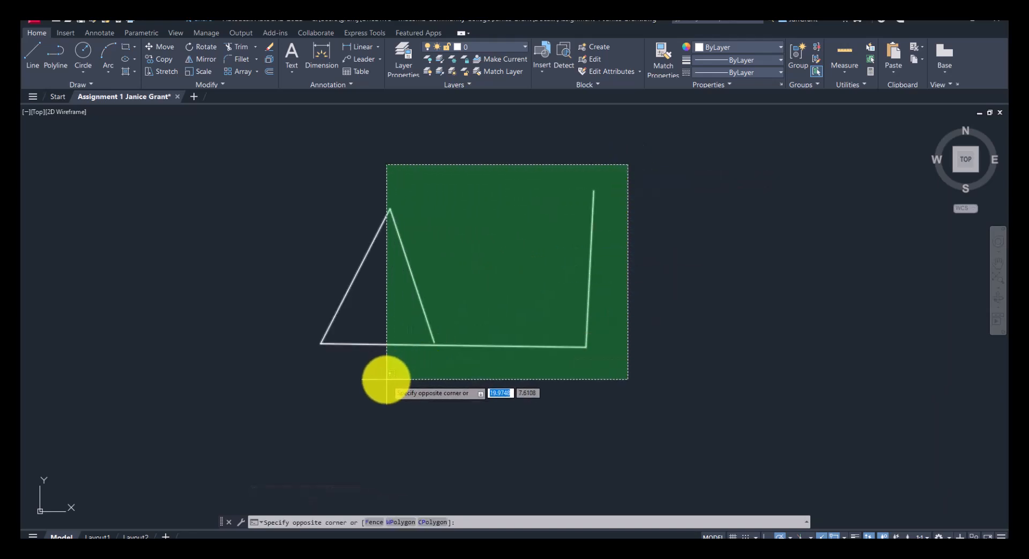
pyautogui.click(221, 397)
pyautogui.rightClick(429, 178)
pyautogui.click(483, 246)
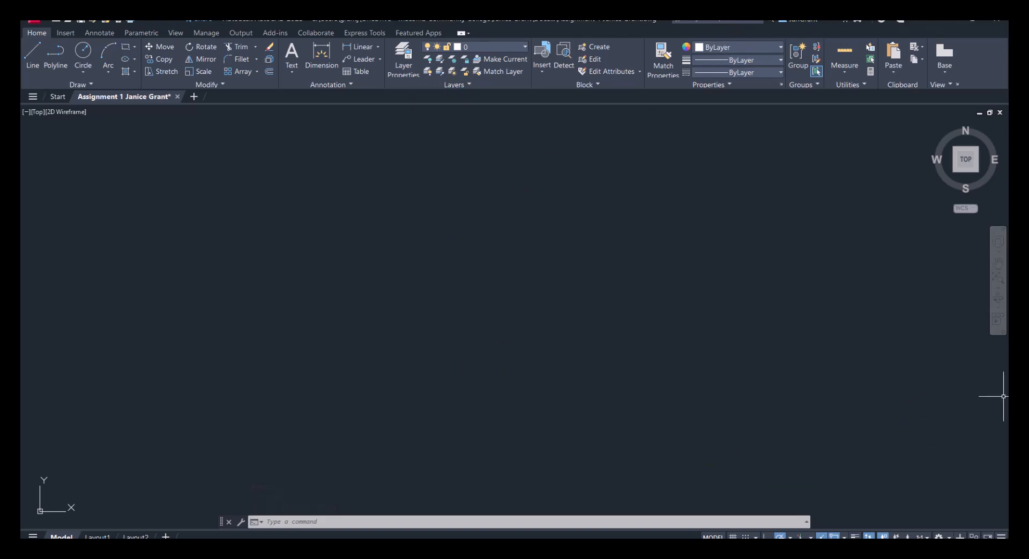
# Examine the dimensioned outline in the reference image Assignment 1 (1).jpg and return to the AutoCAD drawing
pyautogui.moveTo(1007, 490); pyautogui.dragTo(761, 129)
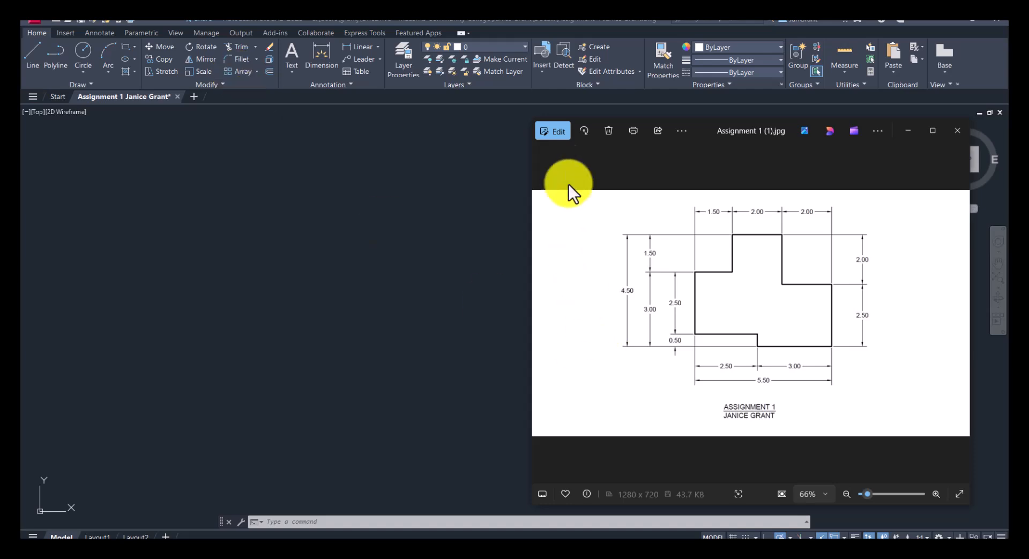
pyautogui.click(285, 255)
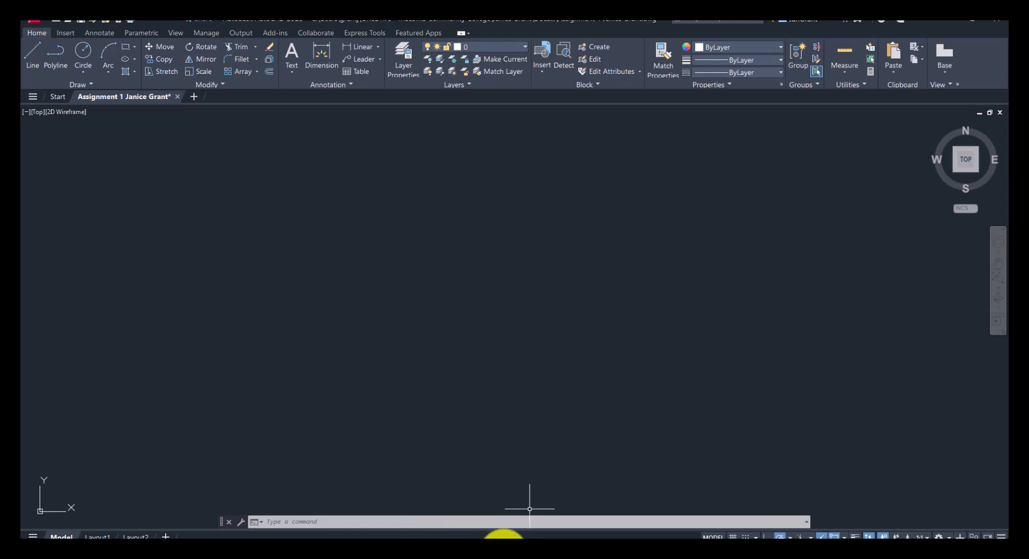
pyautogui.click(487, 556)
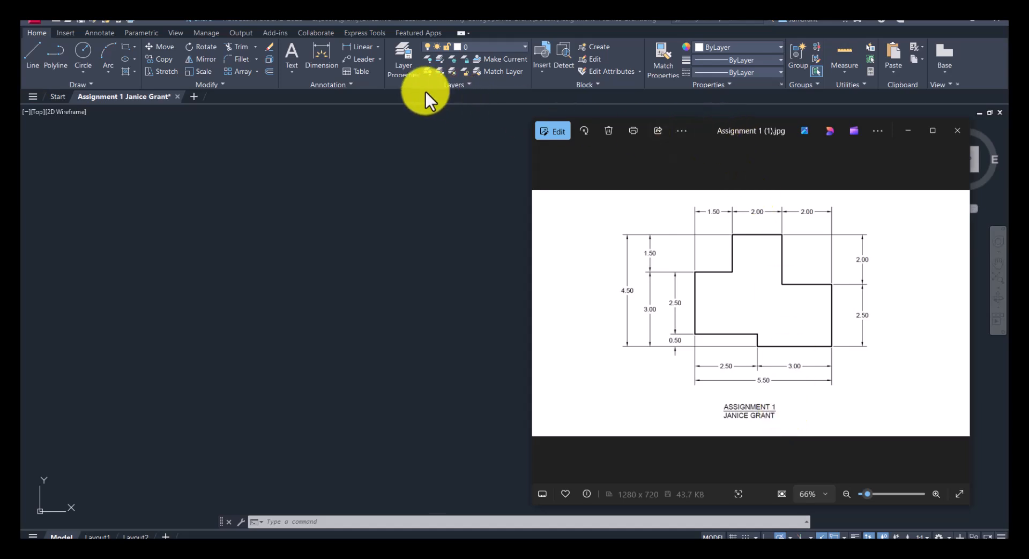
pyautogui.click(405, 58)
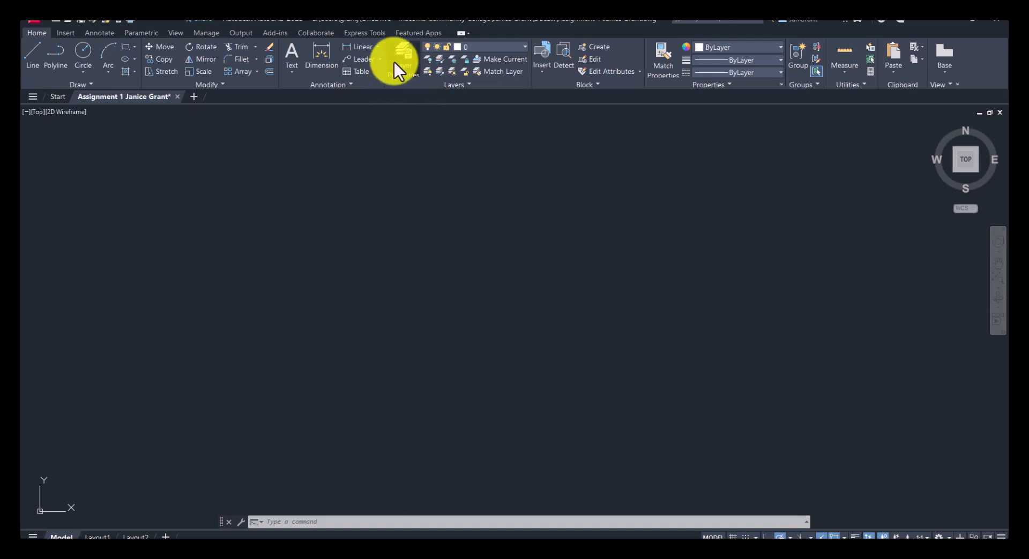
# Create two new layers named objects and dimtext in the Layer Properties Manager
pyautogui.click(397, 61)
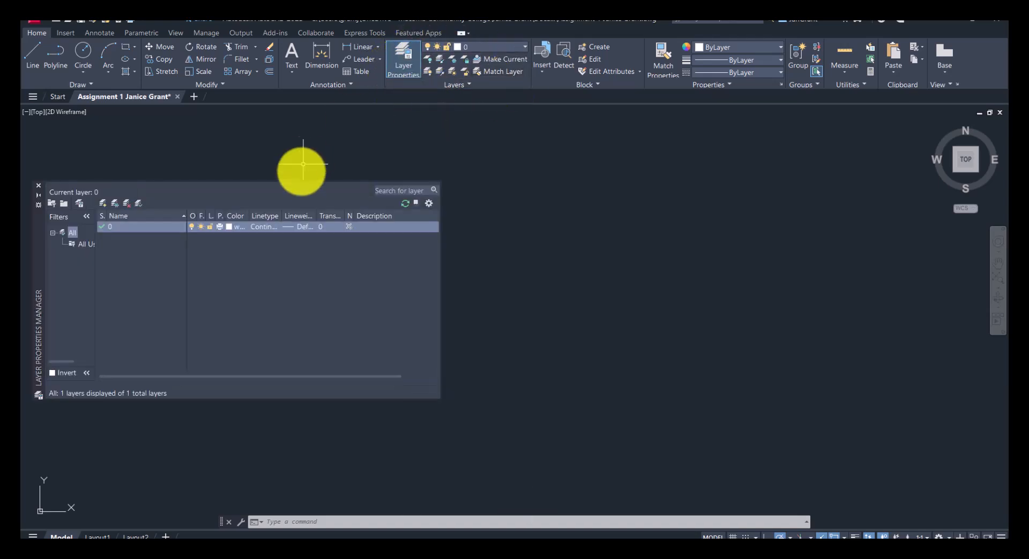
pyautogui.moveTo(36, 269)
pyautogui.mouseDown()
pyautogui.moveTo(236, 268)
pyautogui.moveTo(274, 230)
pyautogui.mouseUp()
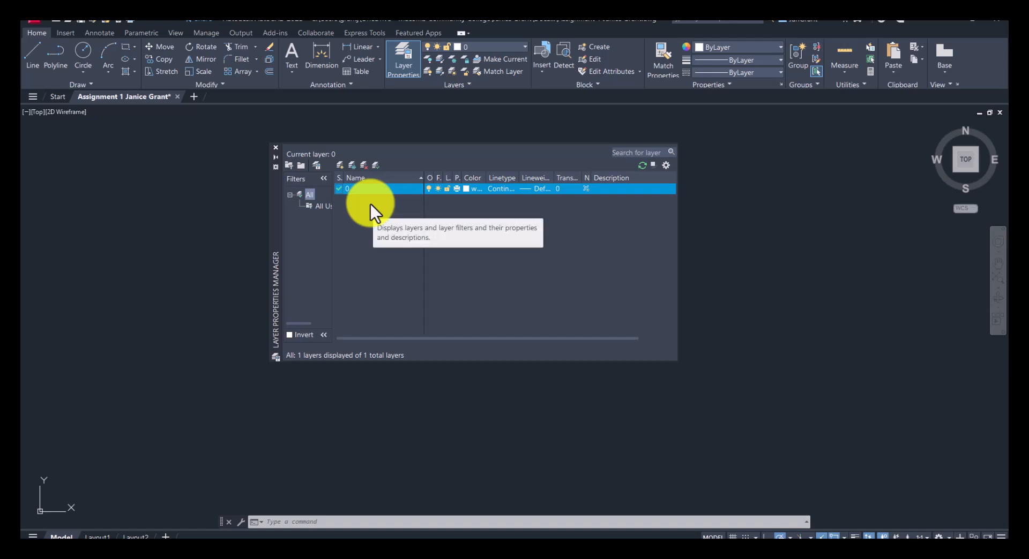
pyautogui.click(339, 166)
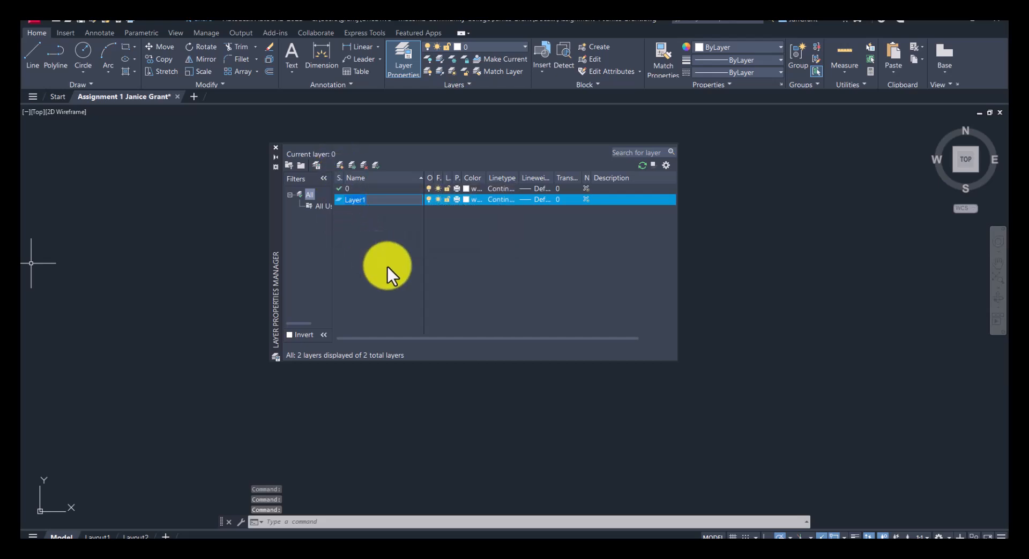
pyautogui.write('obje')
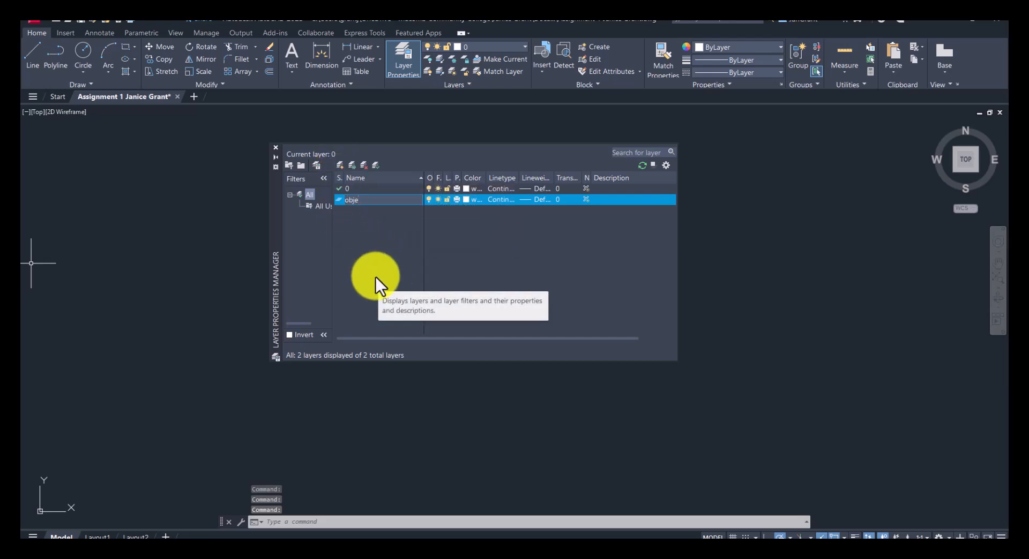
pyautogui.write('cts')
pyautogui.press('Return')
pyautogui.hotkey('alt', 'n')
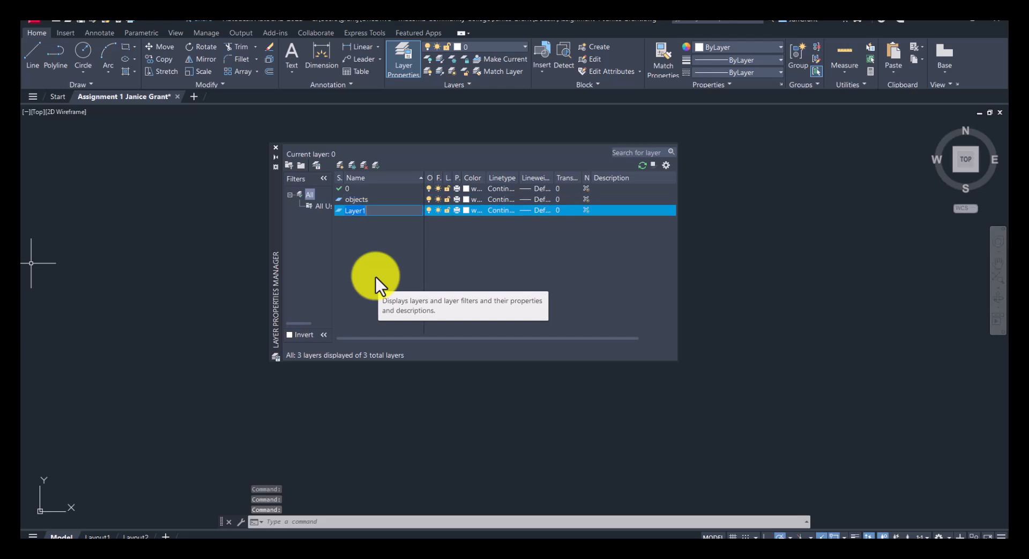
pyautogui.write('dimtext')
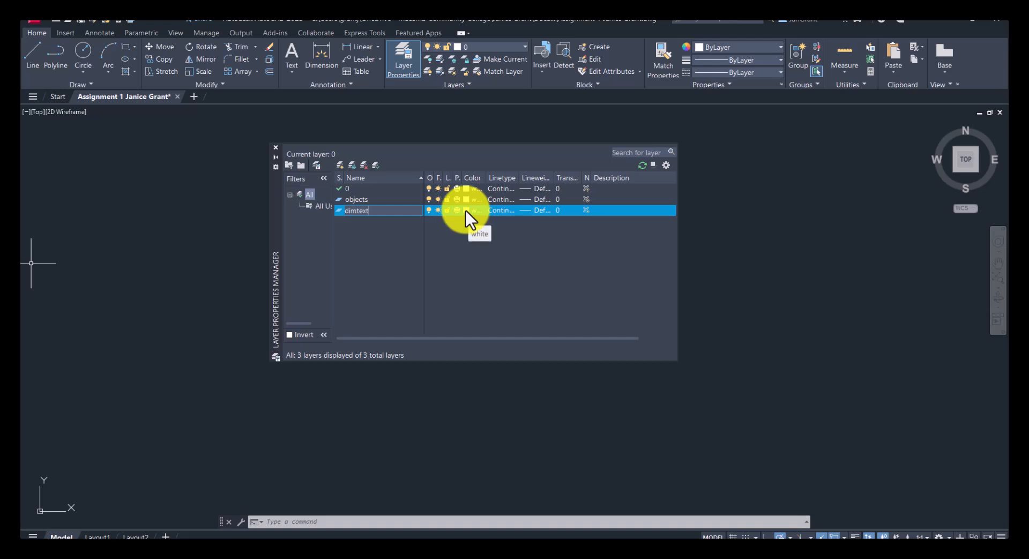
# Widen the Color column and set the dimtext layer's color to green
pyautogui.click(485, 176)
pyautogui.moveTo(486, 176); pyautogui.dragTo(496, 176)
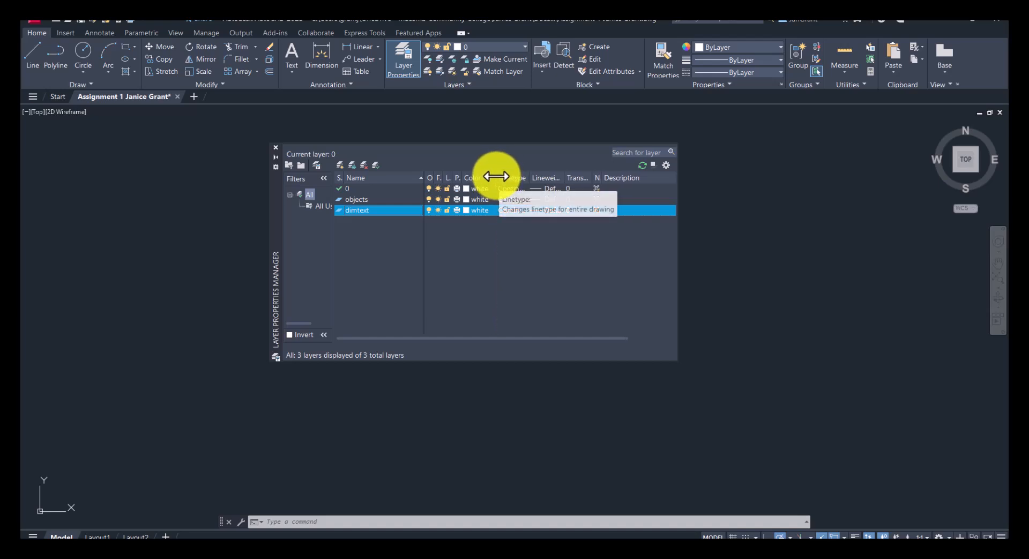
pyautogui.click(468, 213)
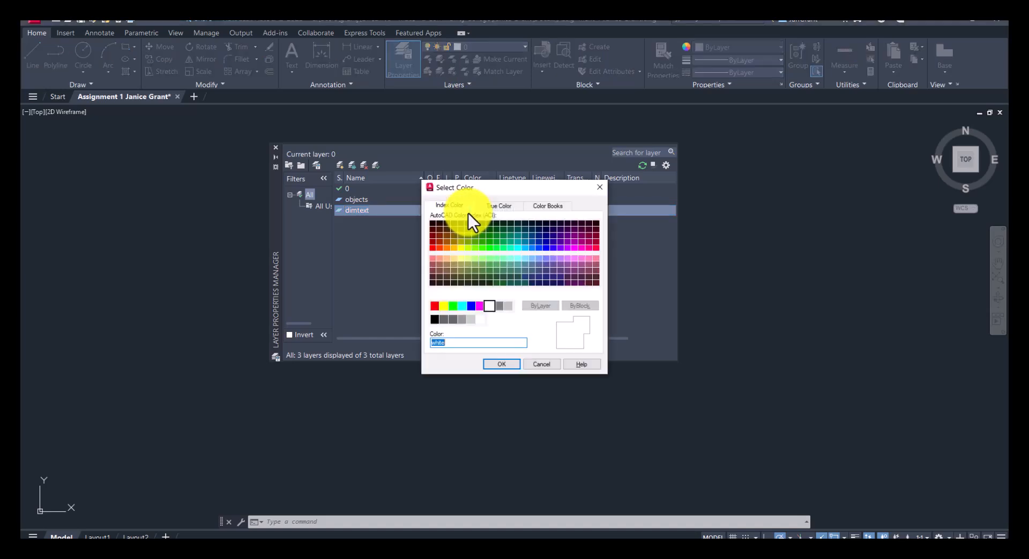
pyautogui.moveTo(495, 189); pyautogui.dragTo(593, 181)
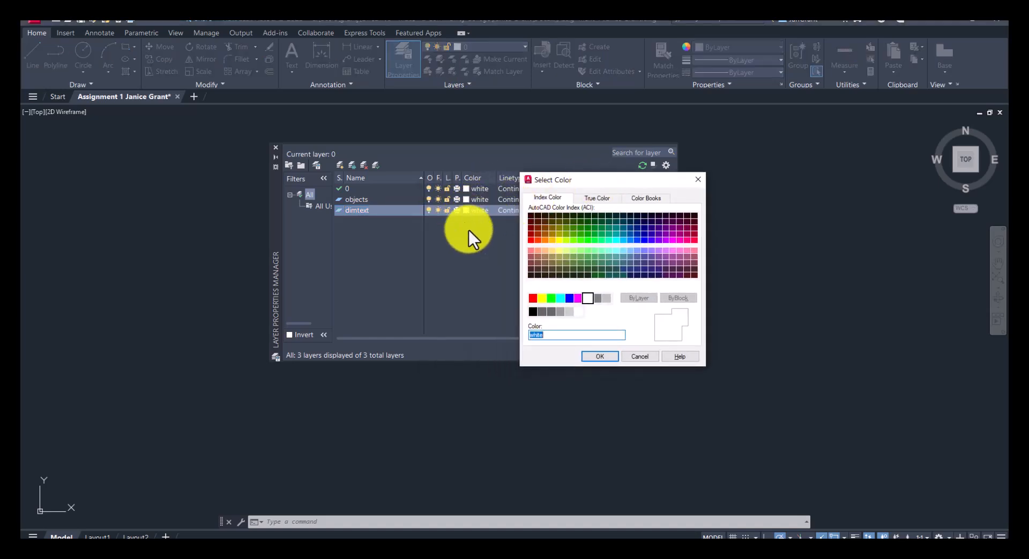
pyautogui.click(552, 299)
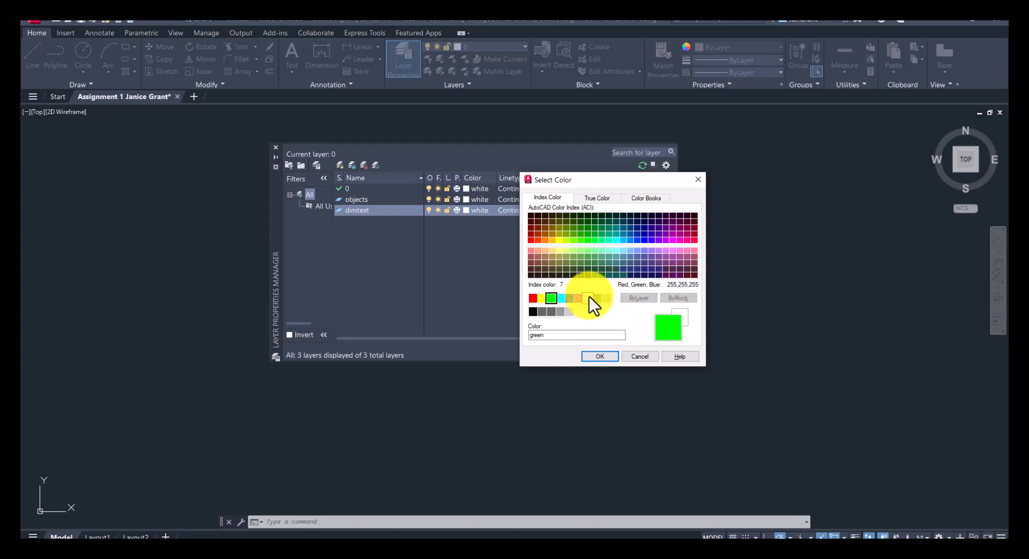
pyautogui.click(599, 357)
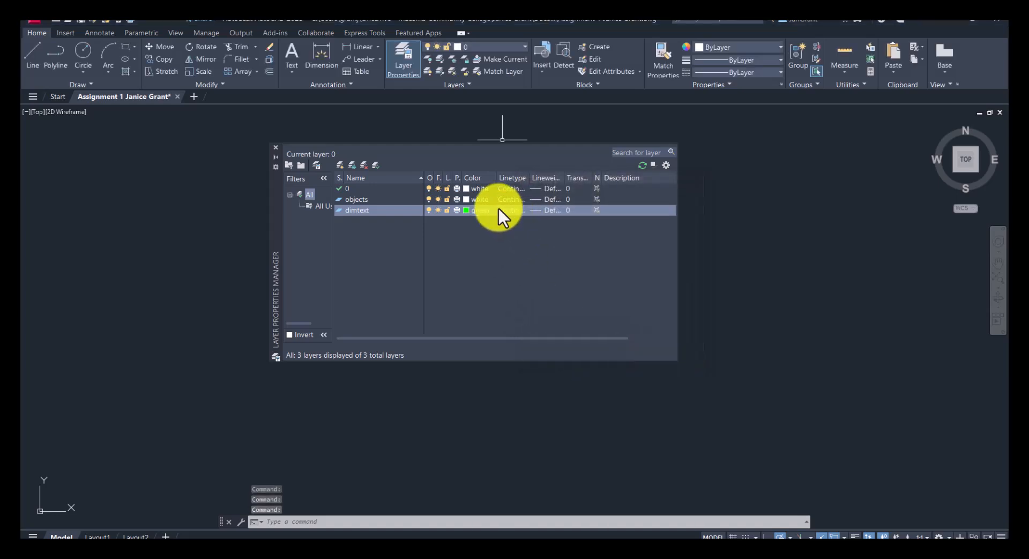
# Keep the objects layer's color white and set its lineweight to 0.60 mm
pyautogui.click(466, 200)
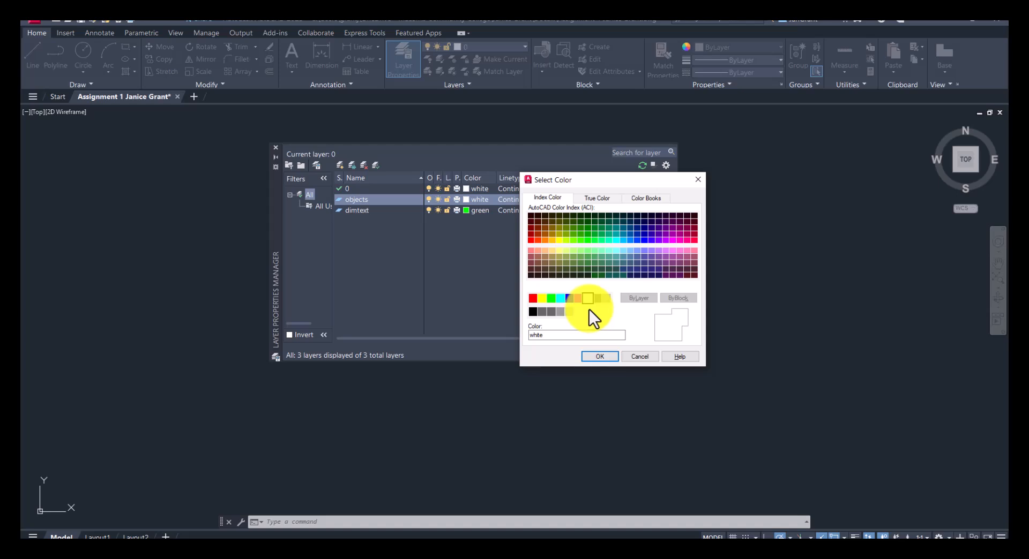
pyautogui.click(600, 357)
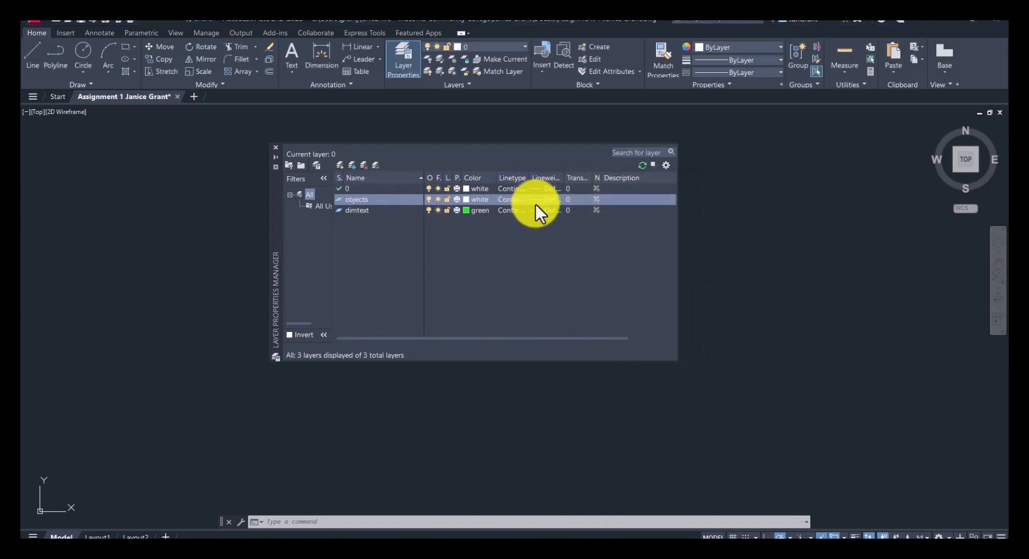
pyautogui.moveTo(563, 178); pyautogui.dragTo(599, 178)
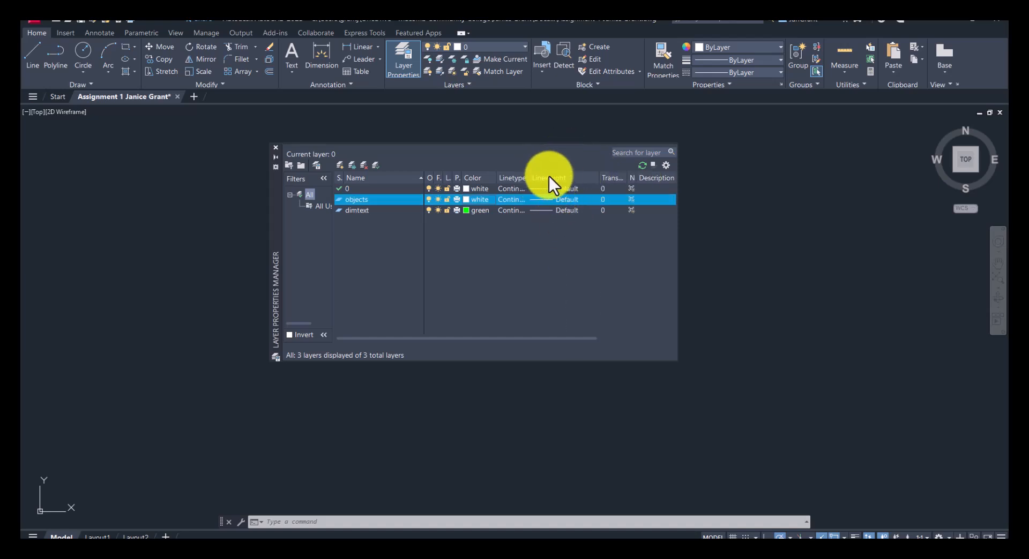
pyautogui.click(569, 200)
pyautogui.moveTo(378, 196); pyautogui.dragTo(538, 233)
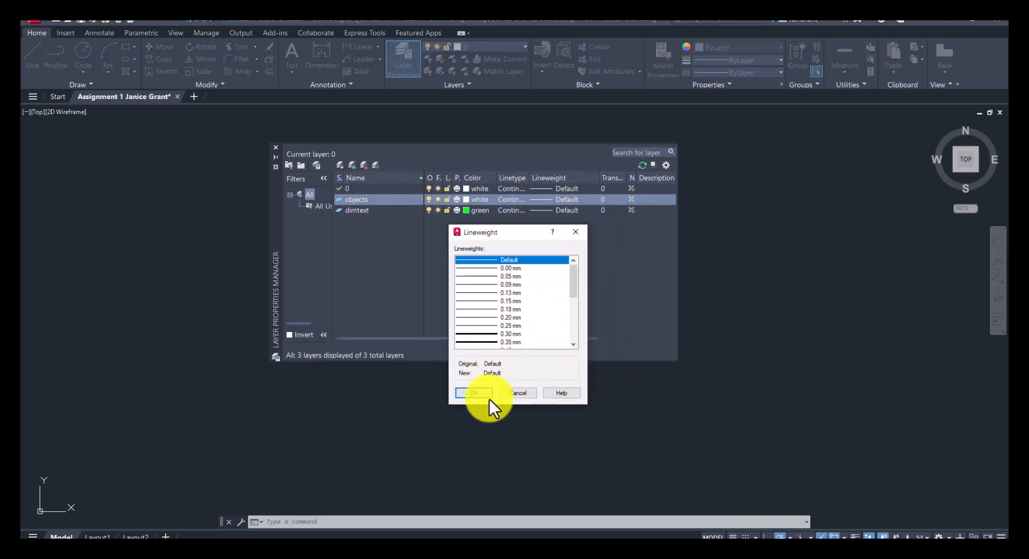
pyautogui.scroll(-1, 575, 284)
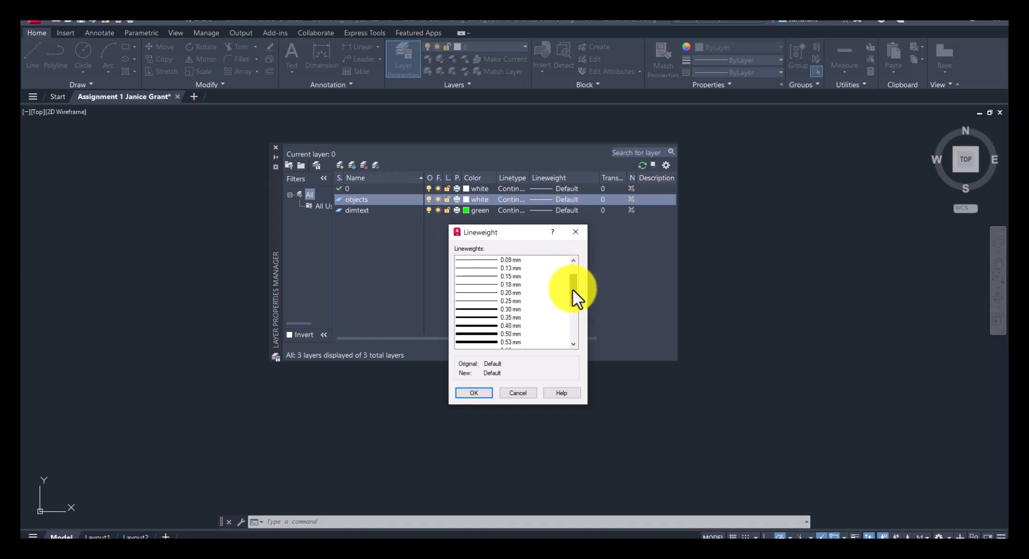
pyautogui.moveTo(574, 290); pyautogui.dragTo(570, 312)
pyautogui.click(500, 293)
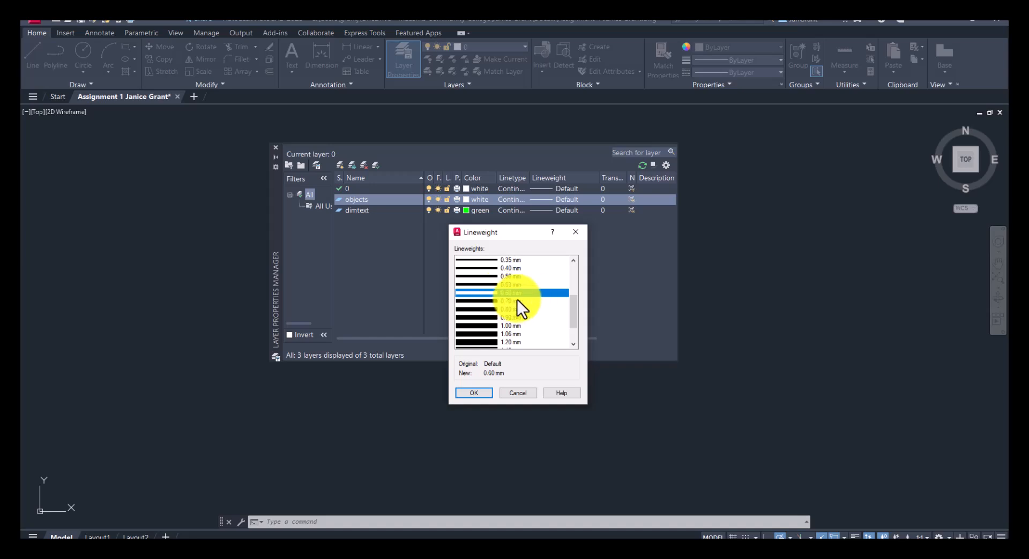
pyautogui.click(479, 395)
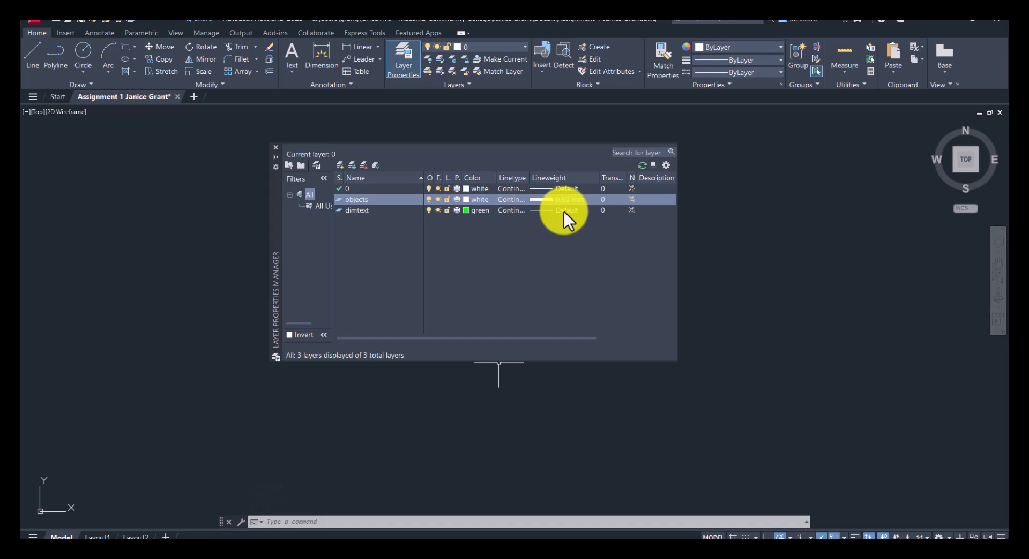
pyautogui.click(575, 198)
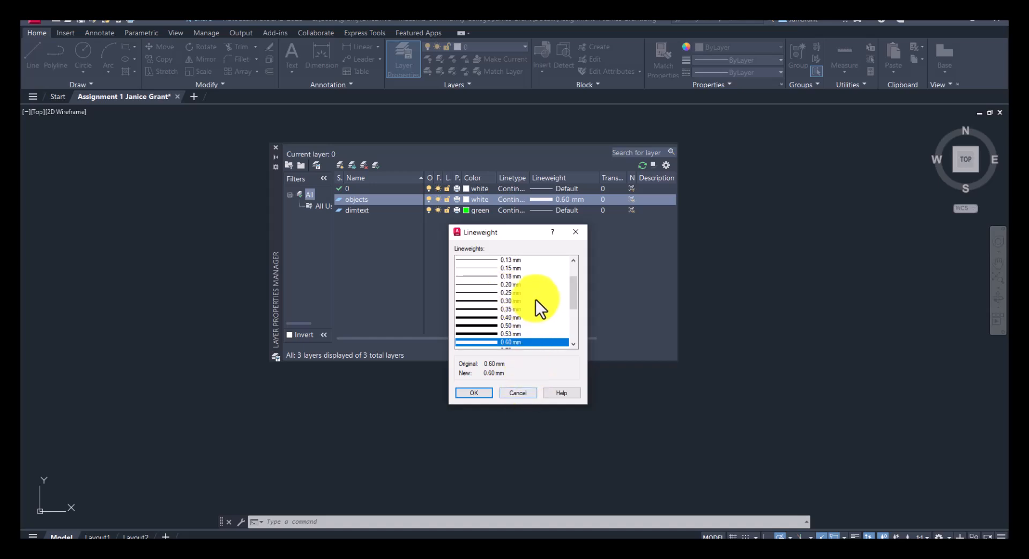
pyautogui.click(516, 393)
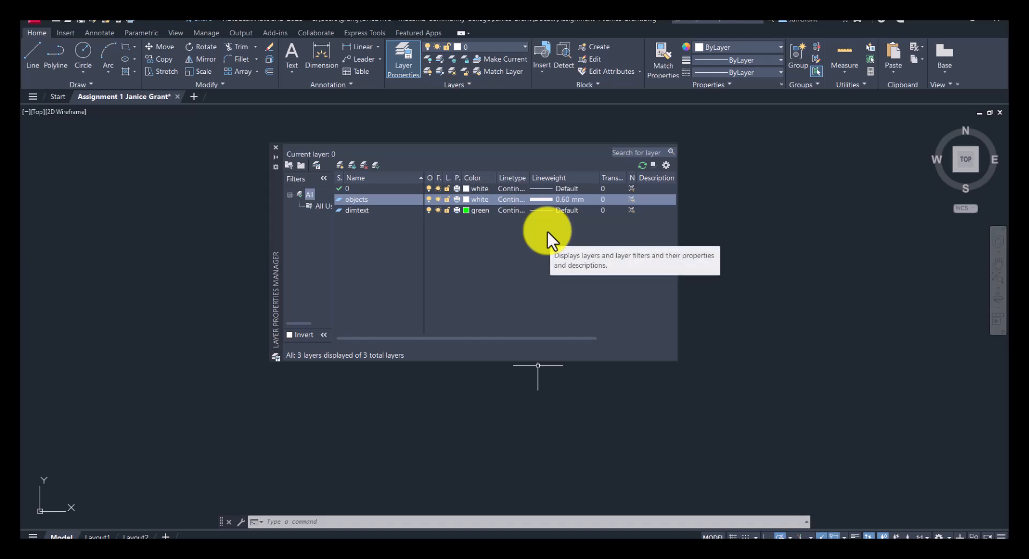
# Make objects the current layer and close the Layer Properties Manager
pyautogui.doubleClick(338, 200)
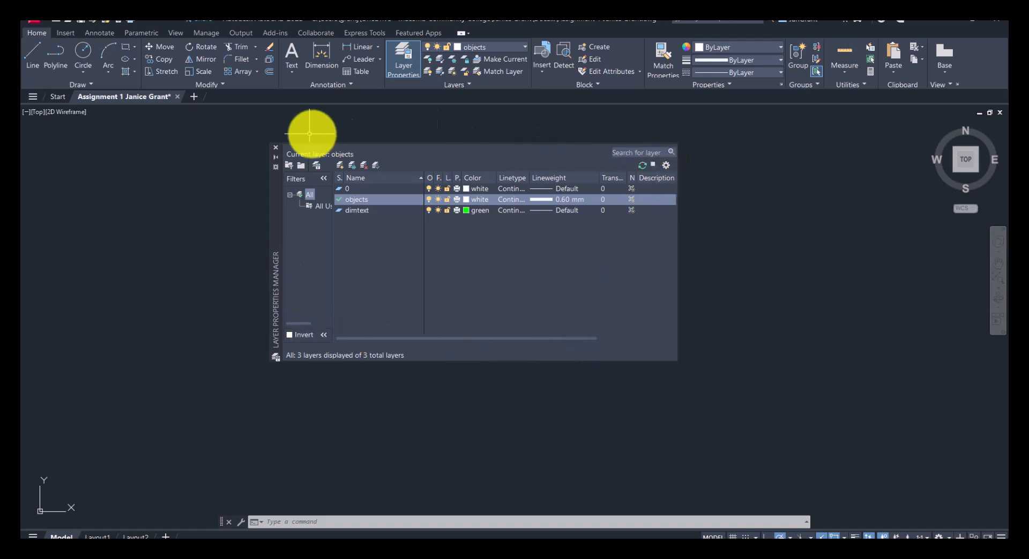
pyautogui.click(276, 148)
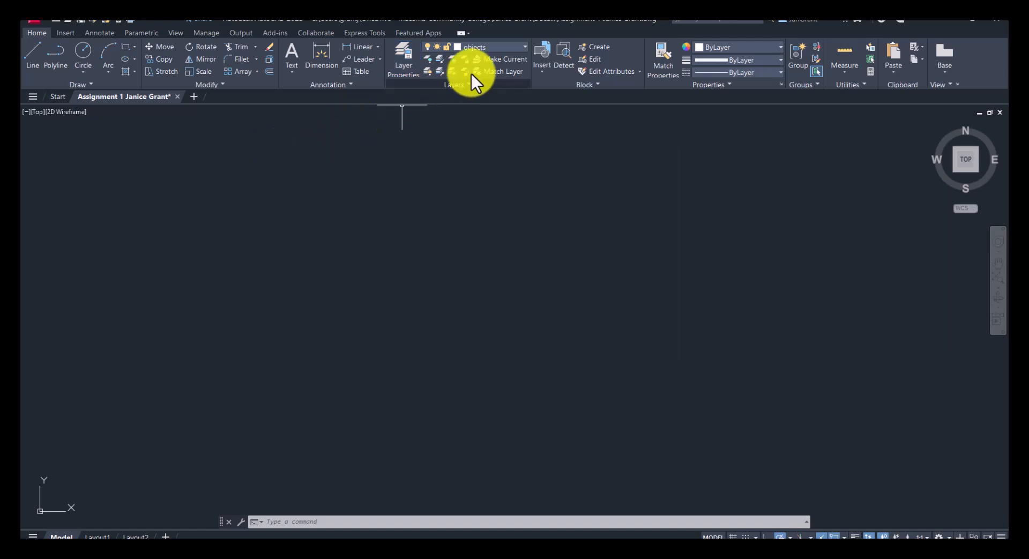
pyautogui.click(497, 47)
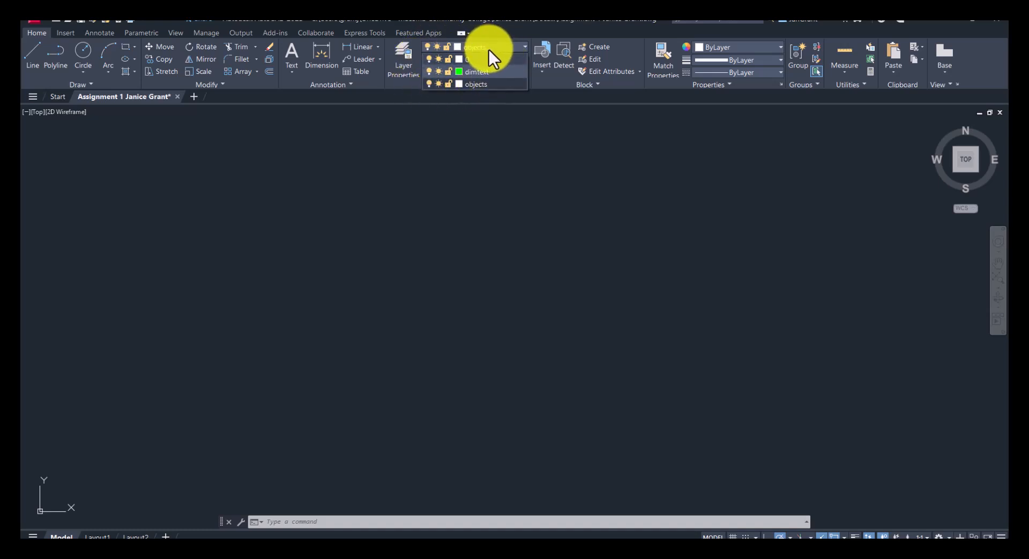
pyautogui.click(488, 85)
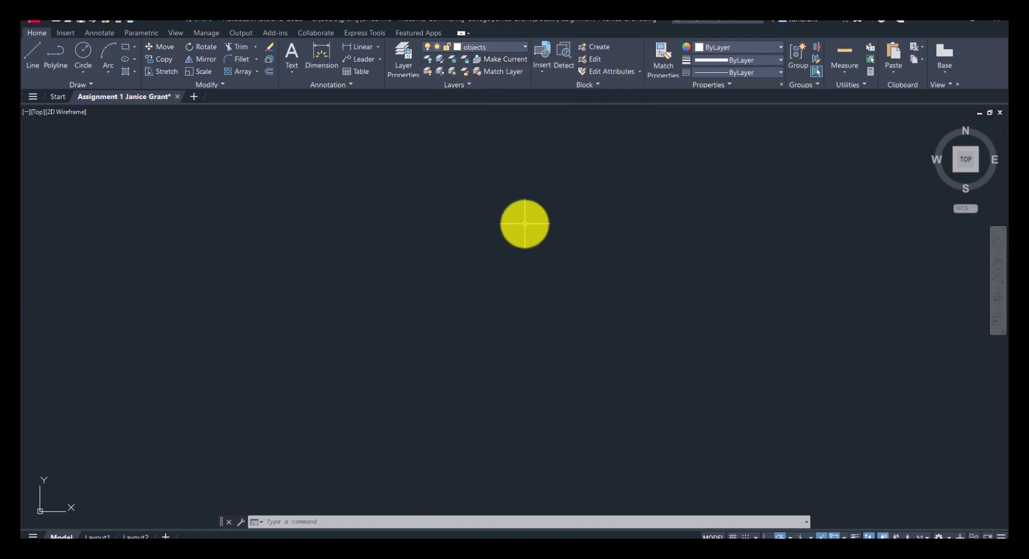
# Arrange the drawing window and the Assignment 1 reference image side by side and enlarge the image's dimensioned outline
pyautogui.click(983, 19)
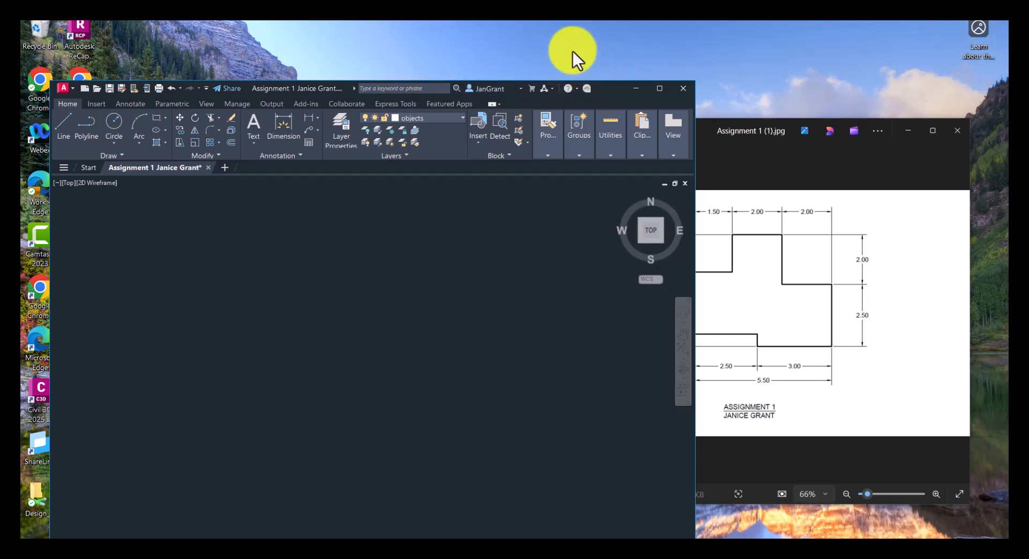
pyautogui.moveTo(341, 85); pyautogui.dragTo(314, 21)
pyautogui.moveTo(770, 128); pyautogui.dragTo(793, 81)
pyautogui.moveTo(557, 307); pyautogui.dragTo(662, 294)
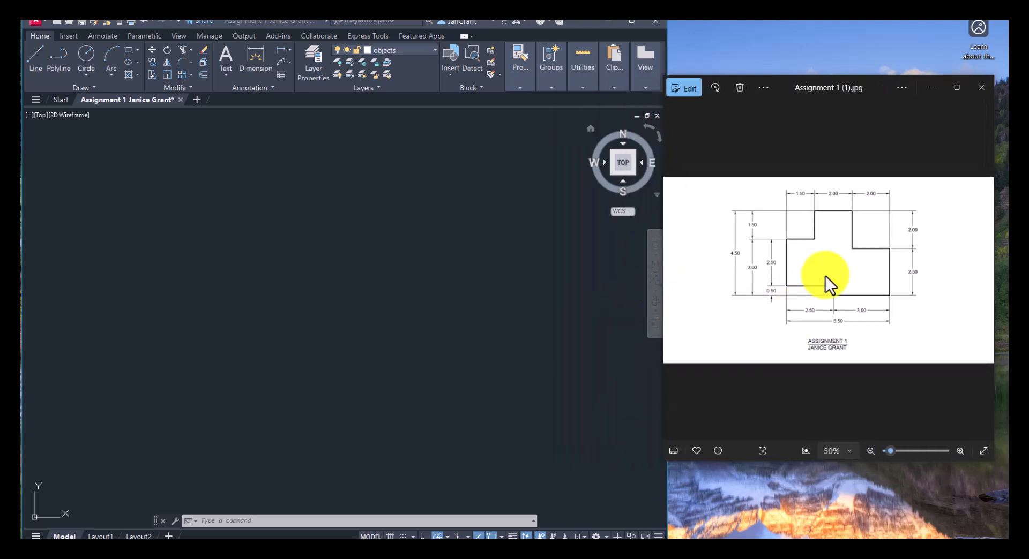
pyautogui.scroll(3, 866, 268)
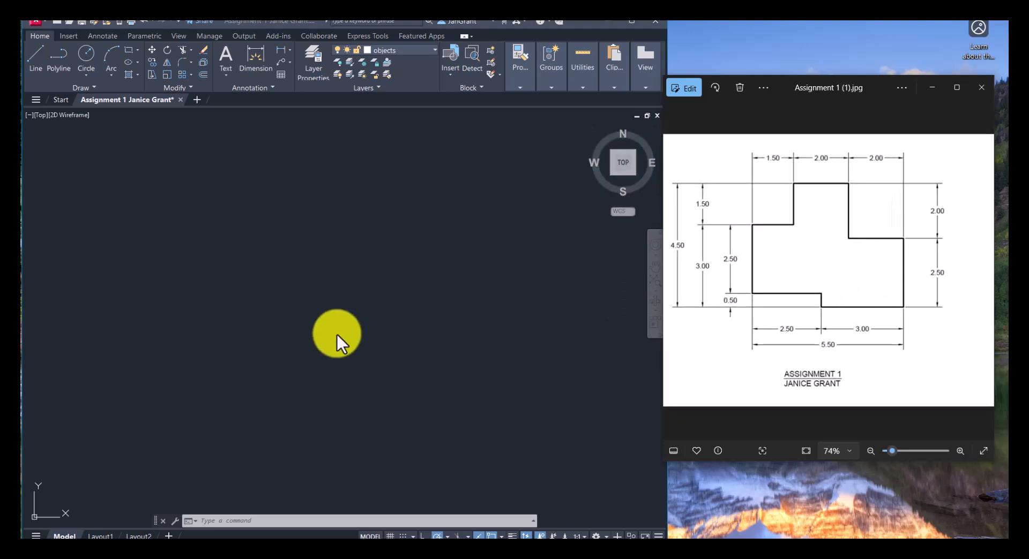
# Draw a square with 2-unit sides using the Line command, finishing the last side with the Close option
pyautogui.click(335, 333)
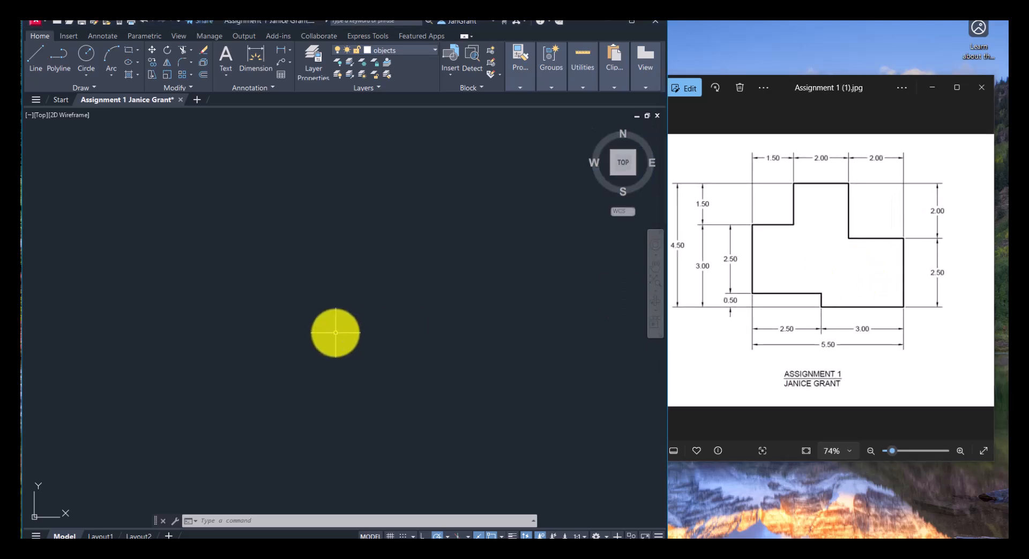
pyautogui.click(34, 62)
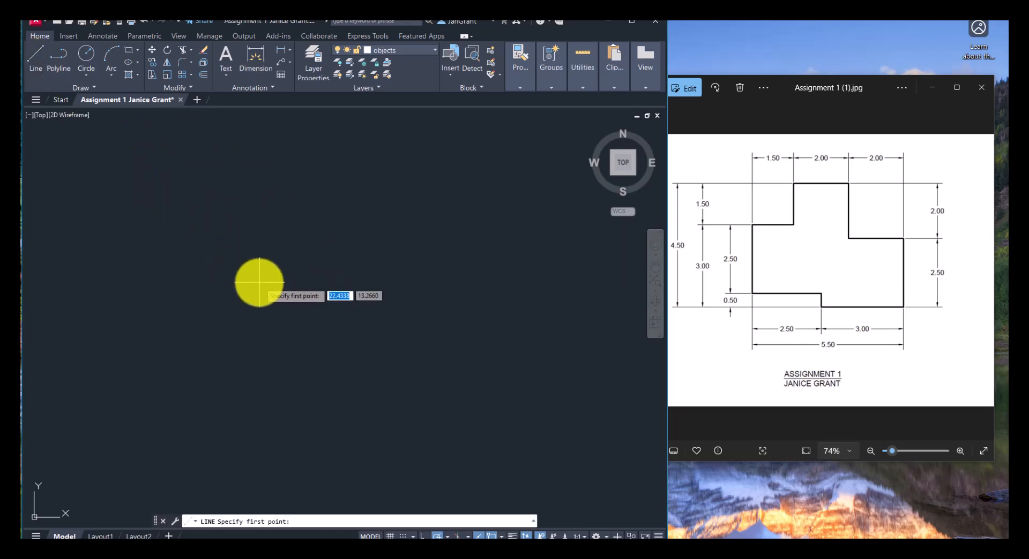
pyautogui.click(273, 230)
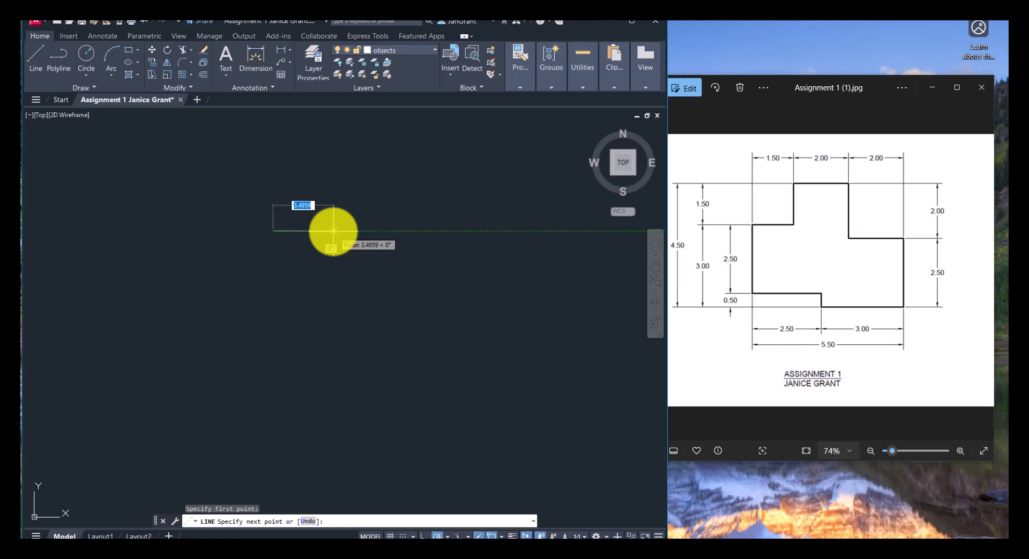
pyautogui.write('2')
pyautogui.press('Return')
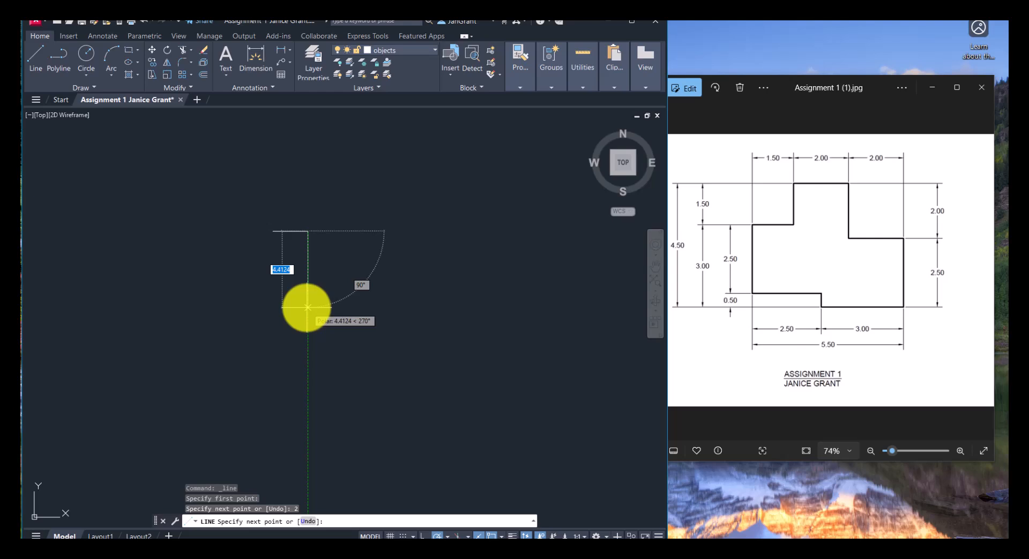
pyautogui.write('2')
pyautogui.press('Return')
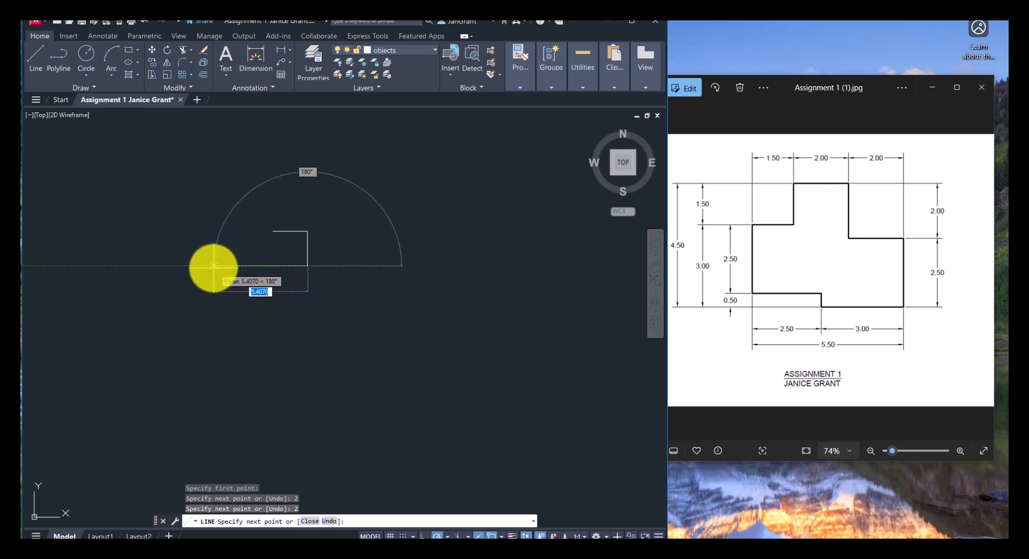
pyautogui.write('2')
pyautogui.press('Return')
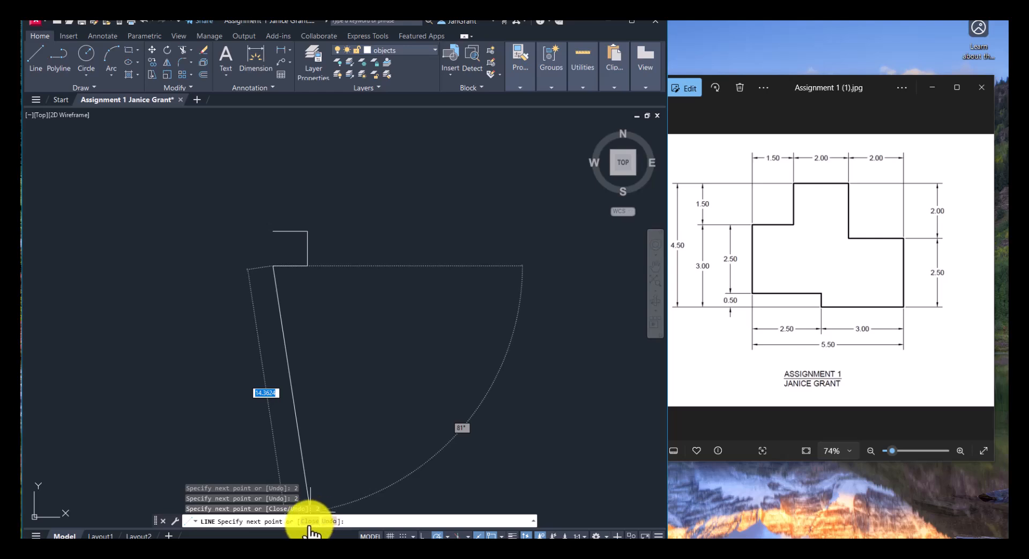
pyautogui.write('c')
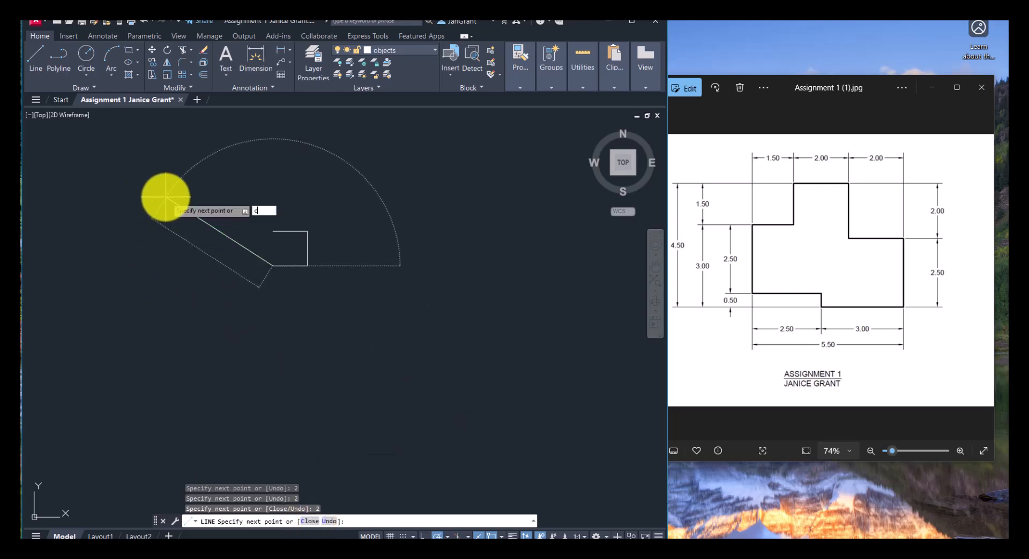
pyautogui.press('Return')
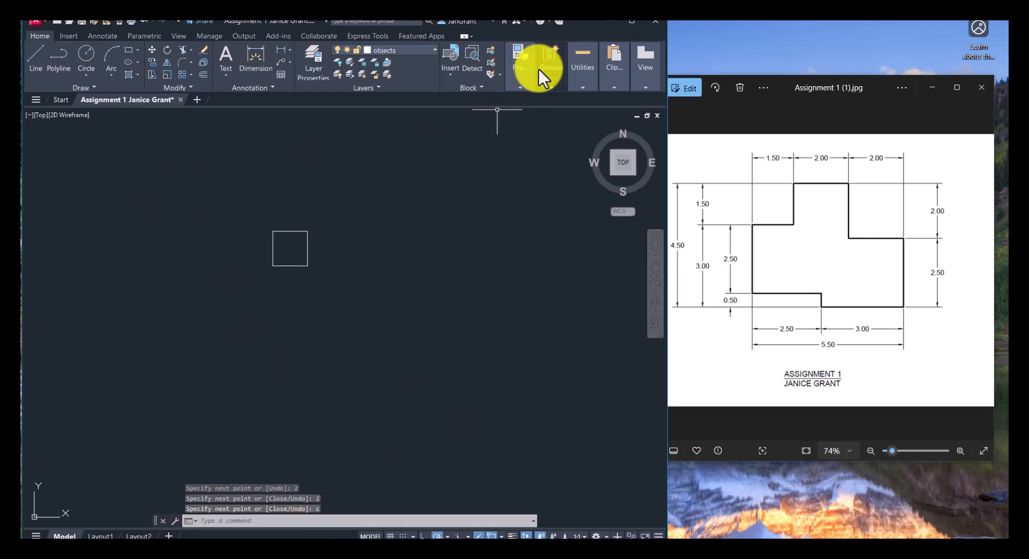
# Maximize the drawing window and examine the square at different magnifications relative to the coordinate origin
pyautogui.click(631, 23)
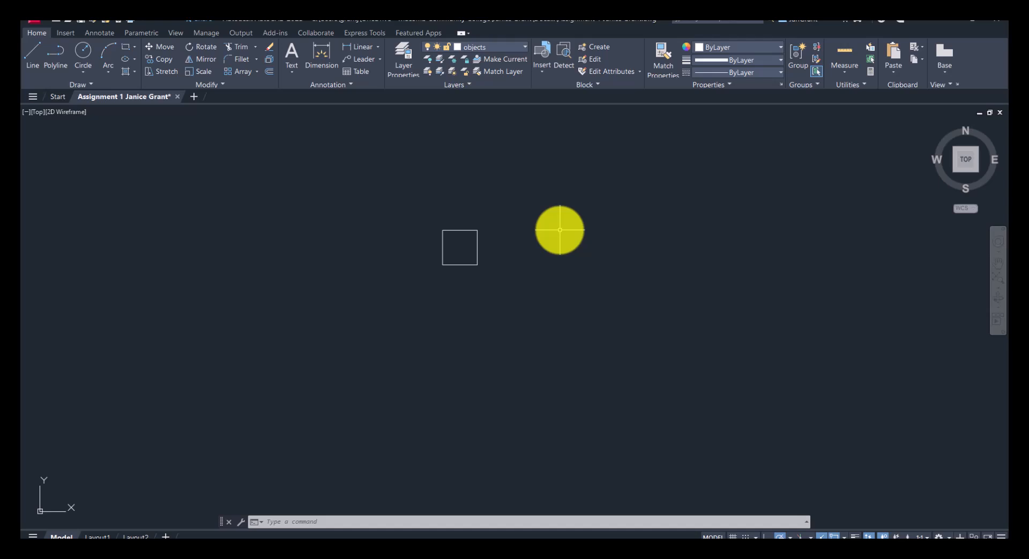
pyautogui.scroll(-5, 484, 236)
pyautogui.scroll(5, 485, 237)
pyautogui.scroll(2, 485, 237)
pyautogui.scroll(8, 446, 257)
pyautogui.scroll(-2, 444, 256)
pyautogui.scroll(-6, 444, 256)
pyautogui.scroll(8, 445, 256)
pyautogui.scroll(-8, 444, 256)
pyautogui.scroll(6, 445, 257)
pyautogui.scroll(-5, 445, 256)
pyautogui.scroll(-1, 444, 256)
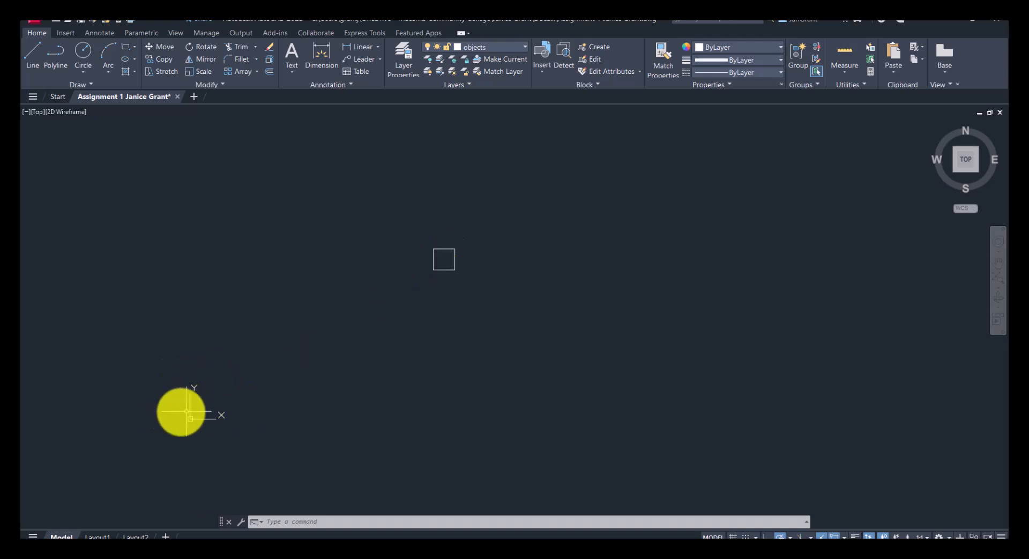
pyautogui.scroll(1, 455, 279)
pyautogui.scroll(-1, 424, 236)
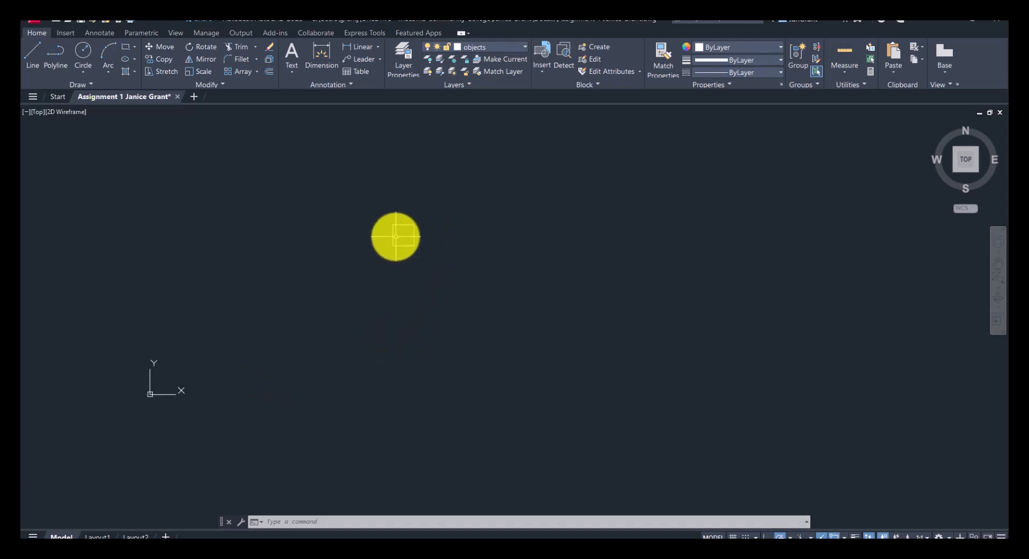
# Zoom to the drawing's extents and examine the square while panning and changing magnification
pyautogui.middleClick(433, 217)
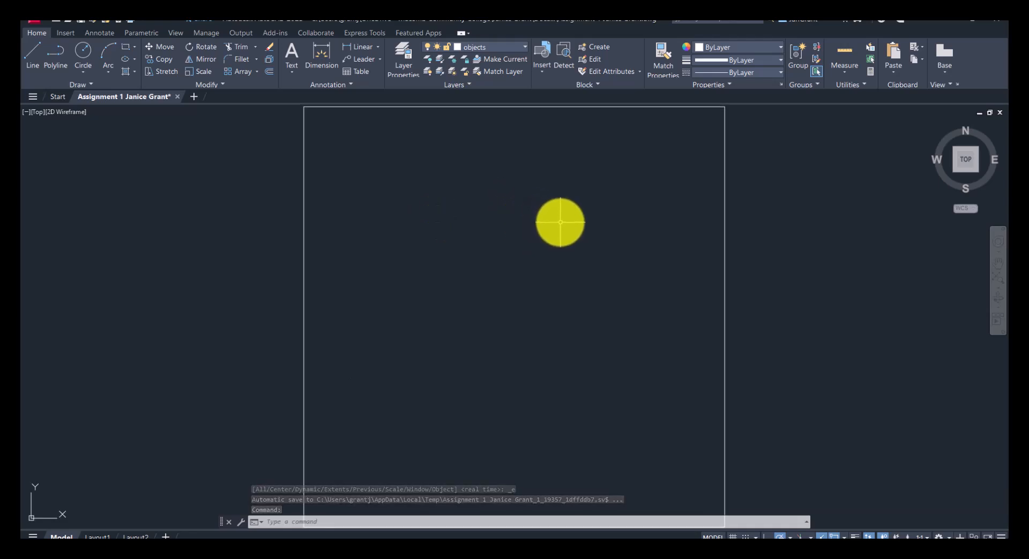
pyautogui.scroll(-4, 558, 219)
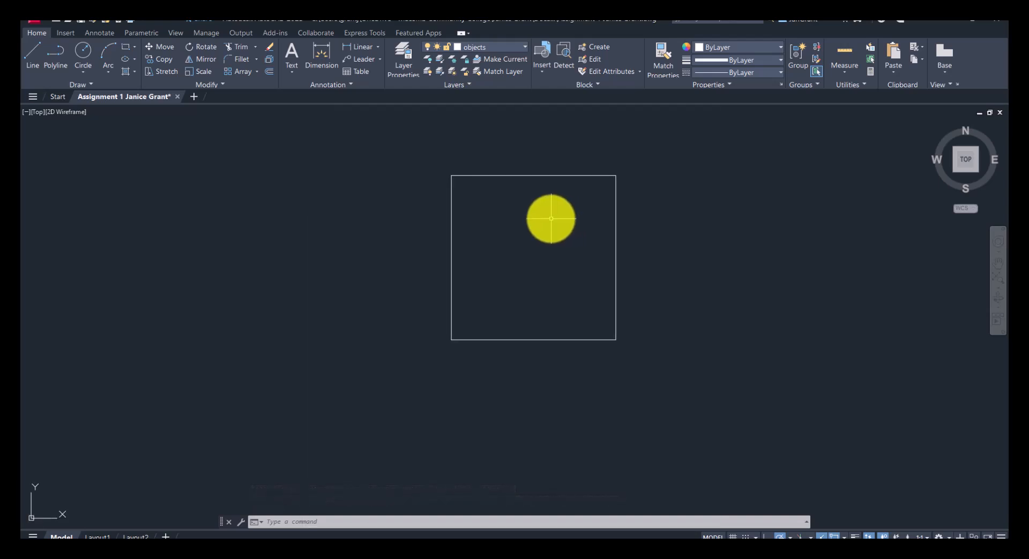
pyautogui.moveTo(562, 220)
pyautogui.mouseDown(button='middle')
pyautogui.moveTo(203, 242)
pyautogui.moveTo(713, 250)
pyautogui.moveTo(792, 210)
pyautogui.moveTo(566, 159)
pyautogui.moveTo(528, 278)
pyautogui.moveTo(873, 254)
pyautogui.moveTo(452, 218)
pyautogui.moveTo(480, 240)
pyautogui.mouseUp(button='middle')
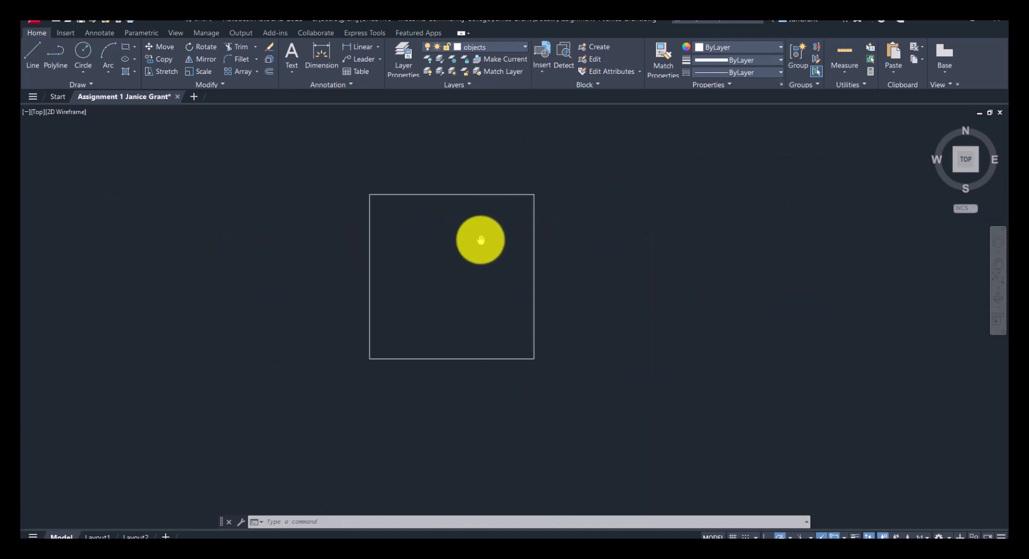
pyautogui.scroll(-1, 481, 240)
pyautogui.scroll(2, 481, 239)
pyautogui.scroll(-3, 482, 240)
pyautogui.scroll(3, 482, 239)
pyautogui.scroll(2, 482, 240)
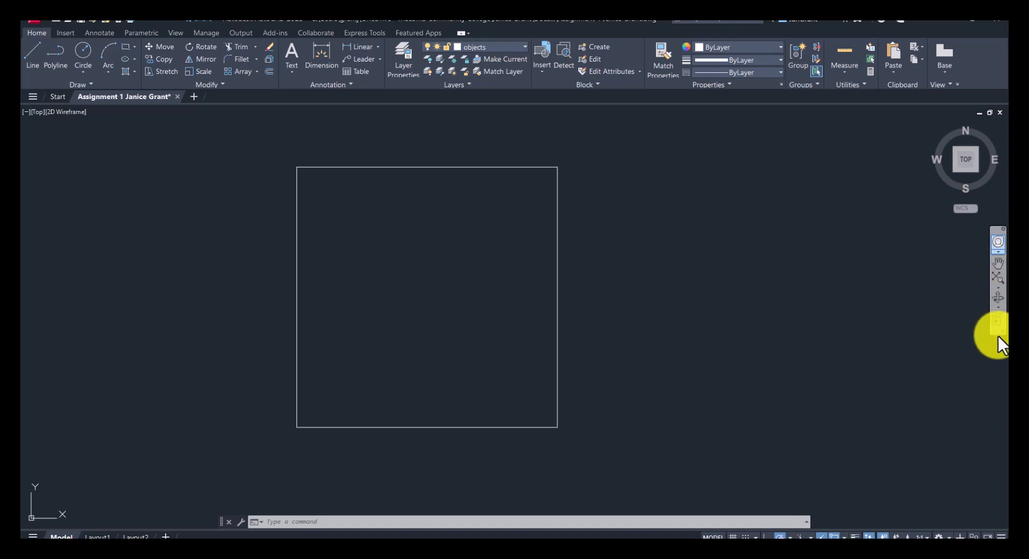
# Try the zoom, pan and rewind functions of the SteeringWheel on the square, and exit it
pyautogui.click(998, 243)
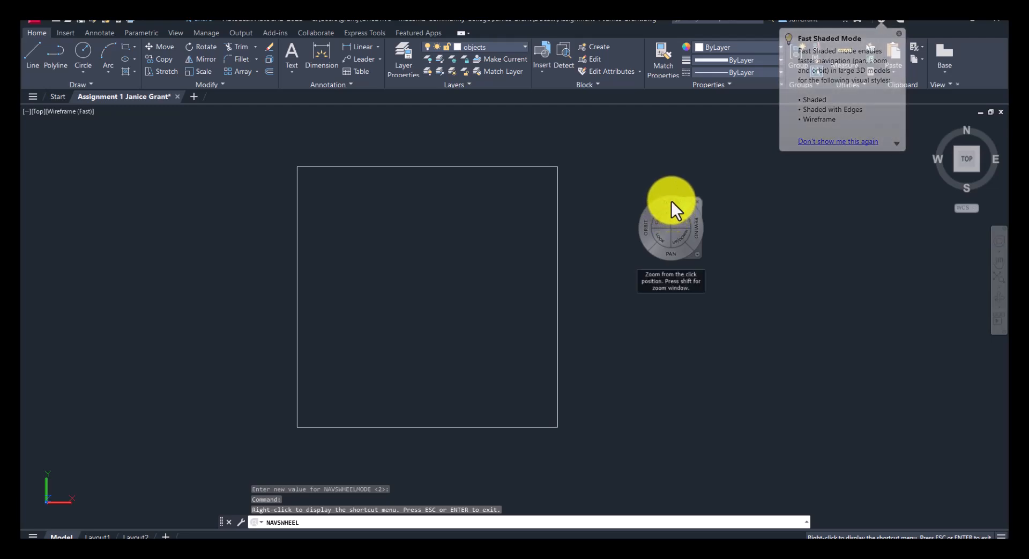
pyautogui.click(671, 201)
pyautogui.moveTo(671, 202)
pyautogui.mouseDown()
pyautogui.moveTo(675, 255)
pyautogui.moveTo(721, 255)
pyautogui.moveTo(738, 241)
pyautogui.moveTo(707, 259)
pyautogui.moveTo(691, 253)
pyautogui.moveTo(674, 210)
pyautogui.mouseUp()
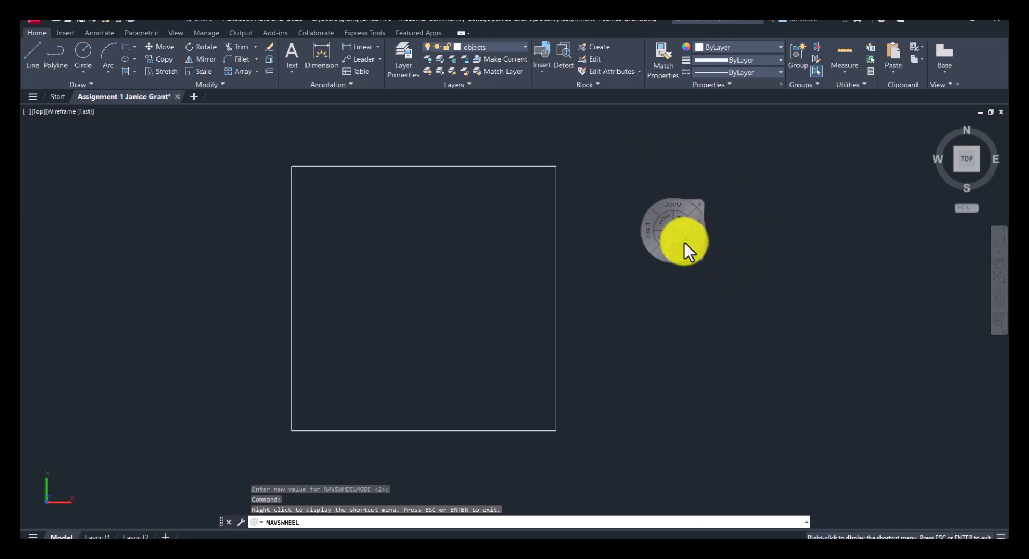
pyautogui.moveTo(671, 256)
pyautogui.mouseDown()
pyautogui.moveTo(748, 239)
pyautogui.moveTo(680, 245)
pyautogui.mouseUp()
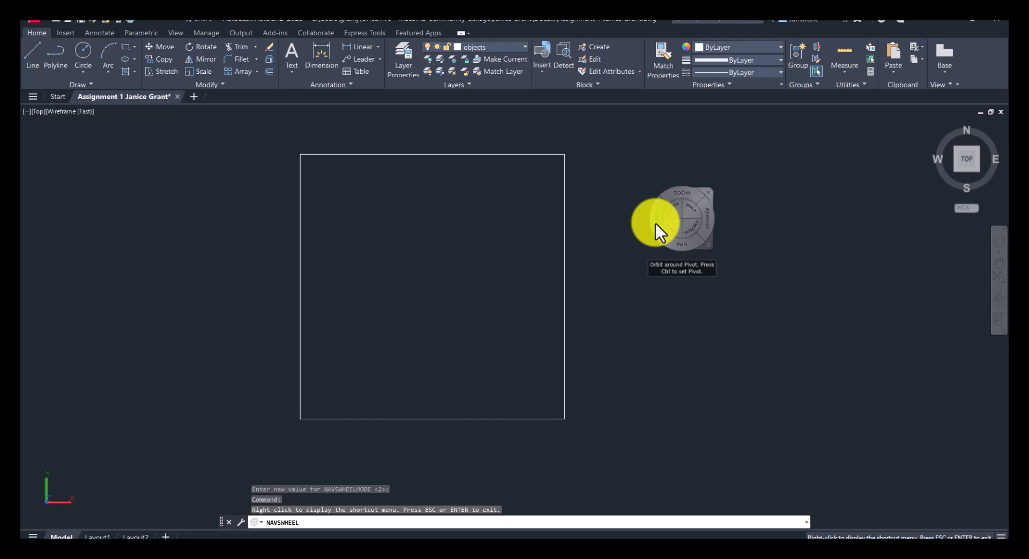
pyautogui.click(706, 217)
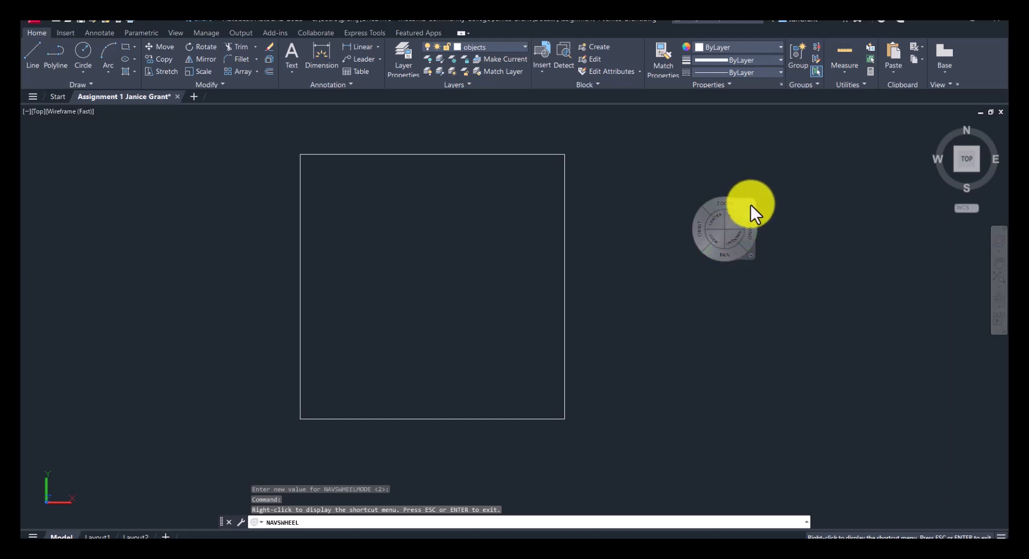
pyautogui.press('Escape')
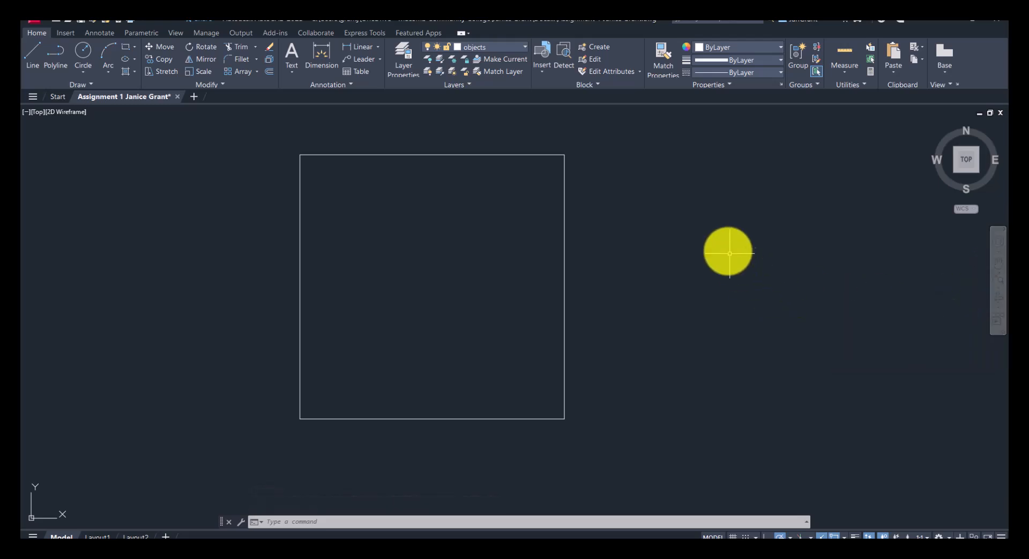
# Run the ZOOM command with the Extents option and view the square at several magnifications
pyautogui.write('z')
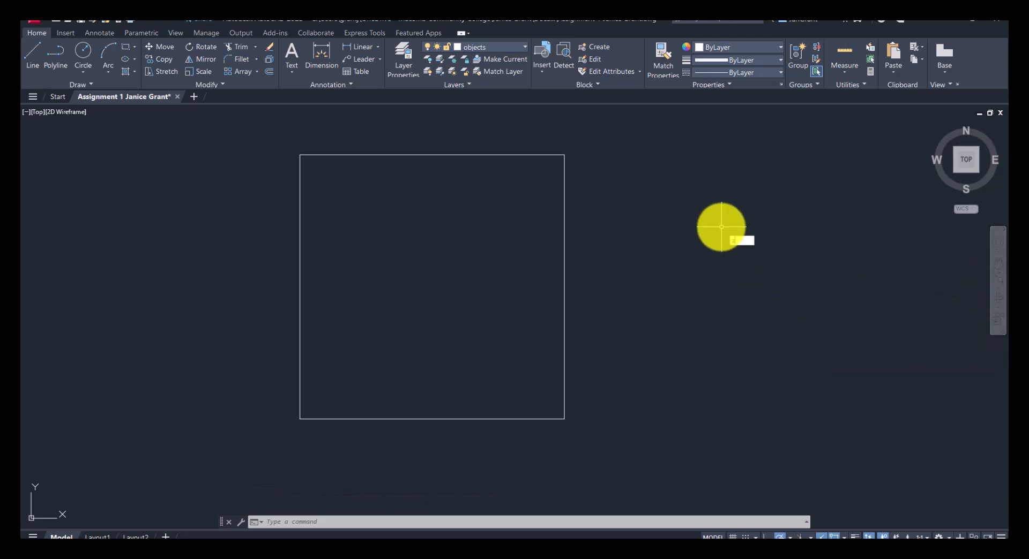
pyautogui.press('Return')
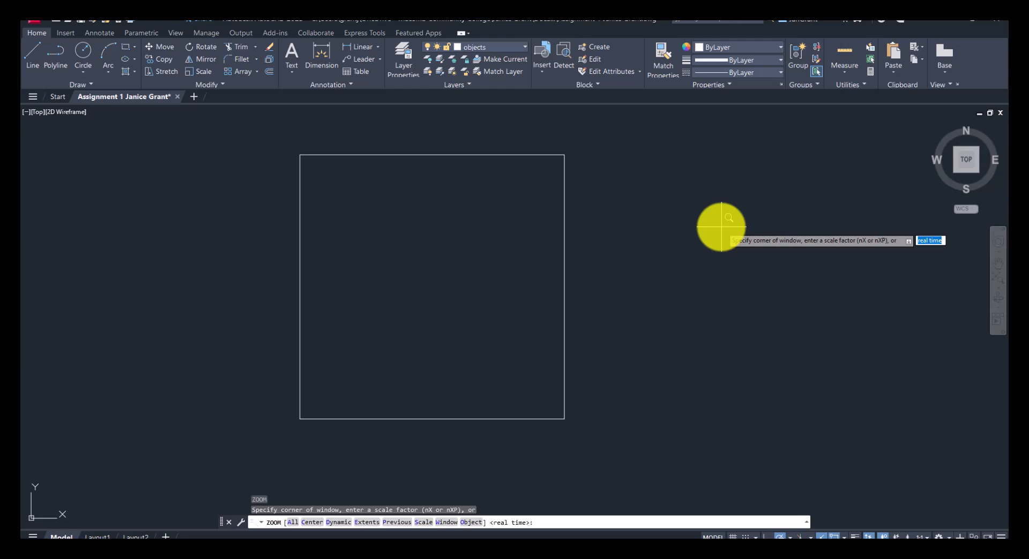
pyautogui.write('e')
pyautogui.press('Return')
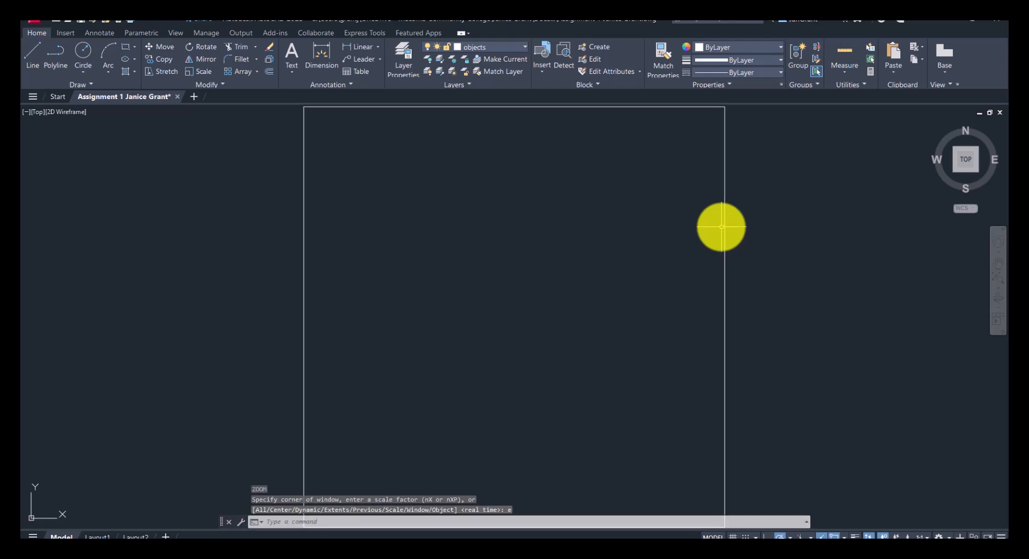
pyautogui.scroll(-6, 620, 217)
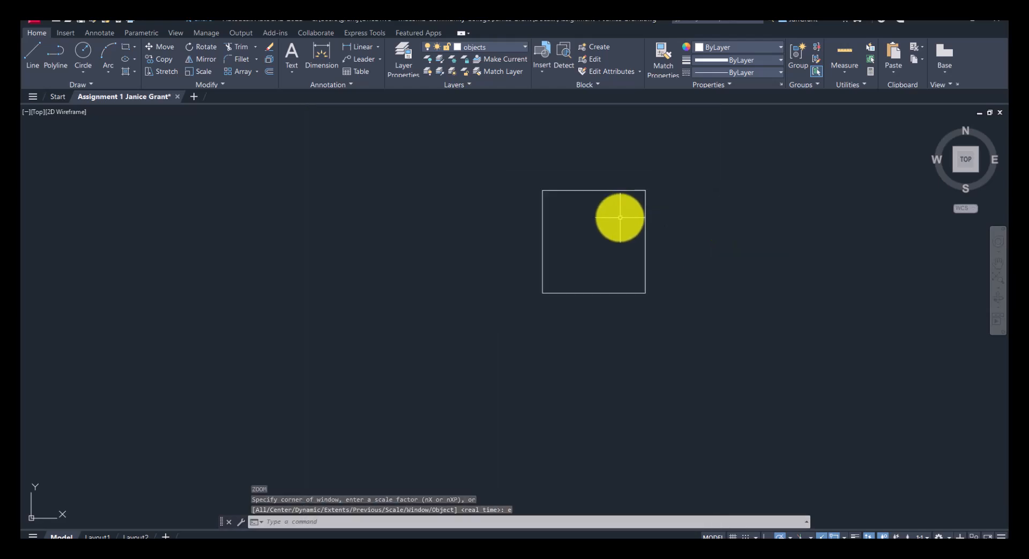
pyautogui.scroll(4, 603, 240)
pyautogui.scroll(-6, 602, 240)
pyautogui.scroll(10, 604, 242)
pyautogui.scroll(-6, 604, 242)
# Fit the square to the extents again and reposition the view with free space beside the square
pyautogui.moveTo(600, 242); pyautogui.dragTo(386, 303, button='middle')
pyautogui.middleClick(387, 303)
pyautogui.middleClick(387, 303)
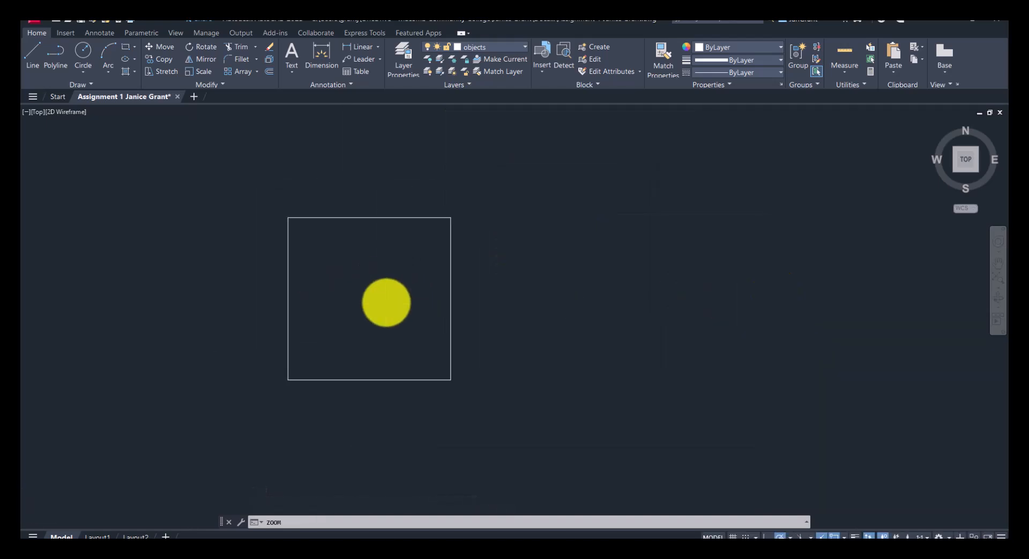
pyautogui.scroll(-2, 525, 252)
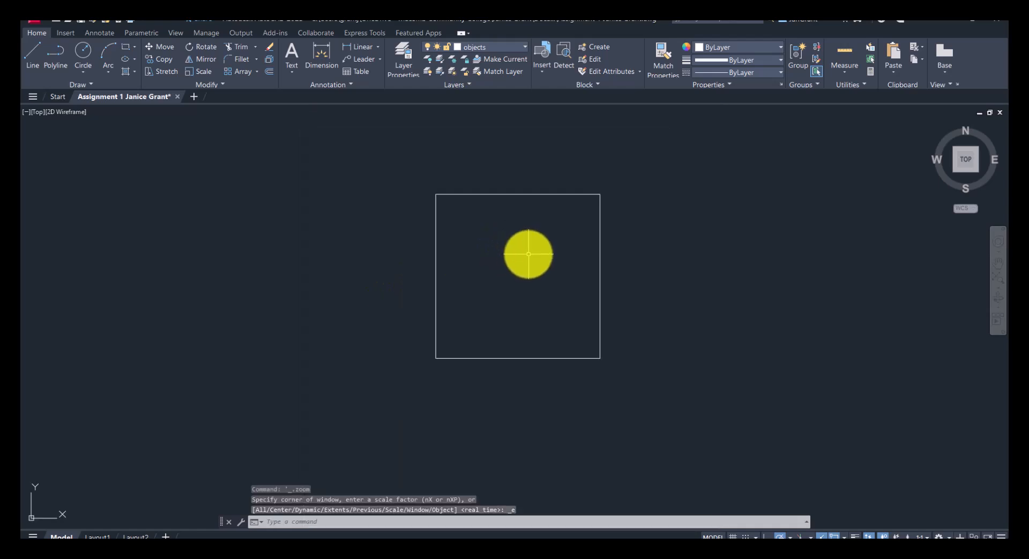
pyautogui.moveTo(525, 254); pyautogui.dragTo(422, 236, button='middle')
pyautogui.scroll(-2, 420, 237)
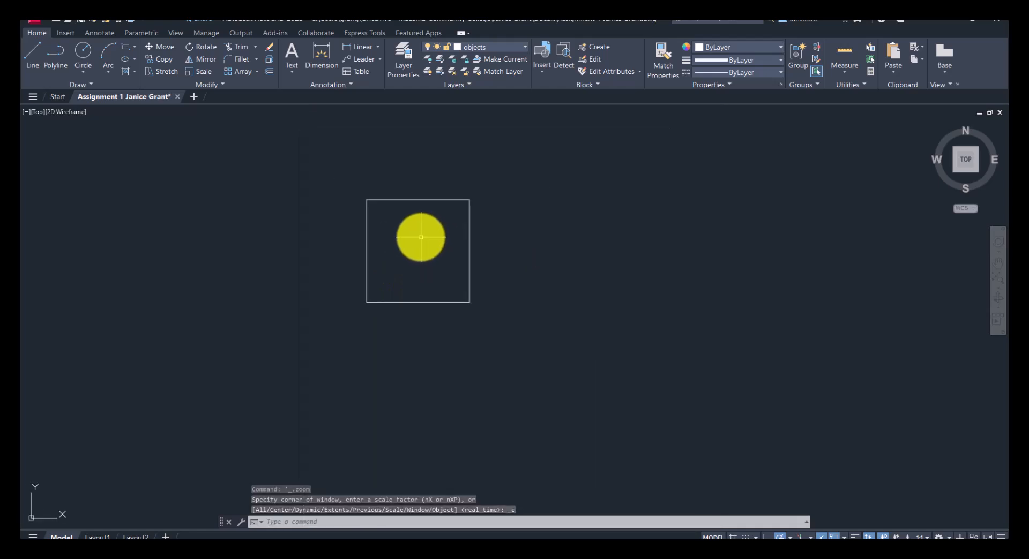
# Draw a closed rectangle beside the square with lines 4 units right, 2 down and 4 left, closed back to the start
pyautogui.click(30, 66)
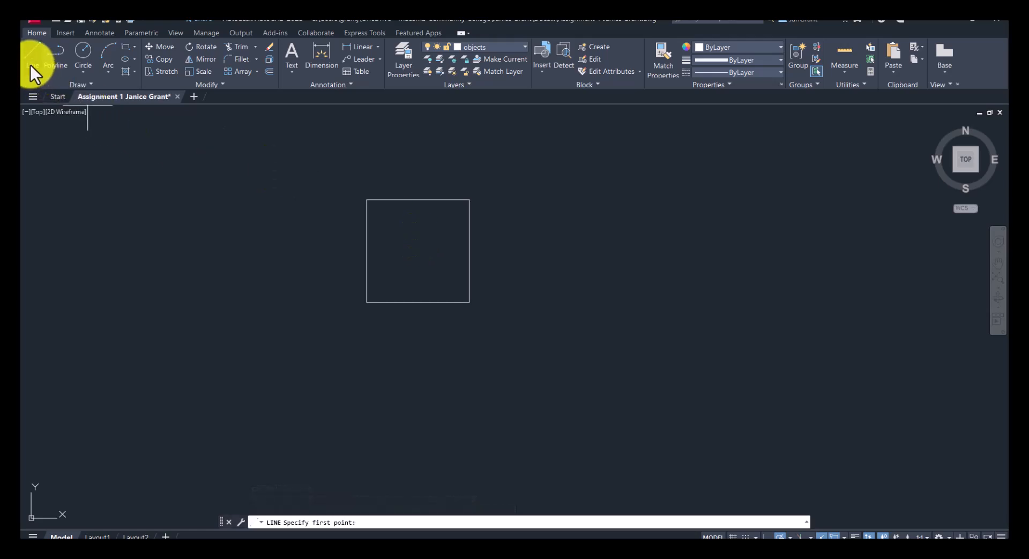
pyautogui.click(560, 208)
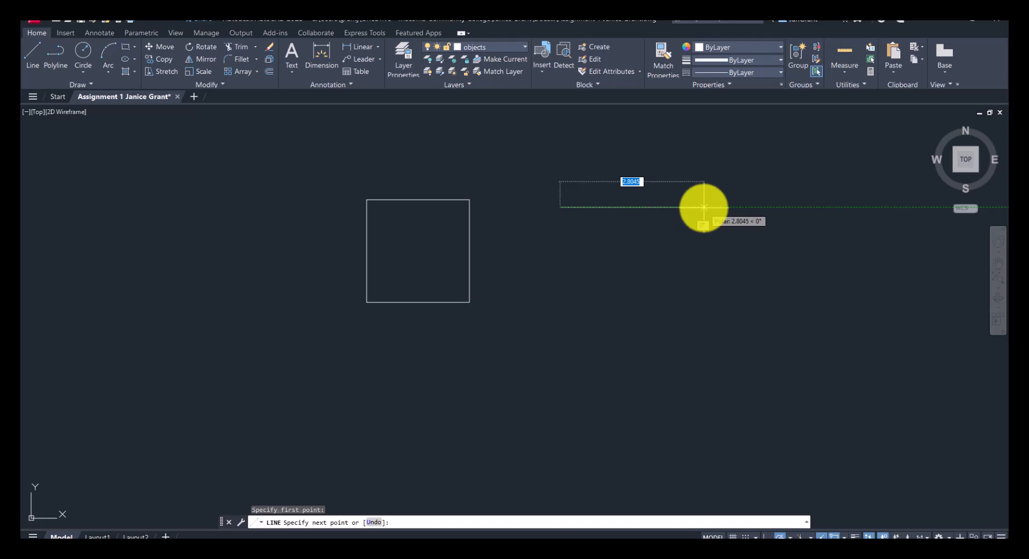
pyautogui.write('4')
pyautogui.press('Return')
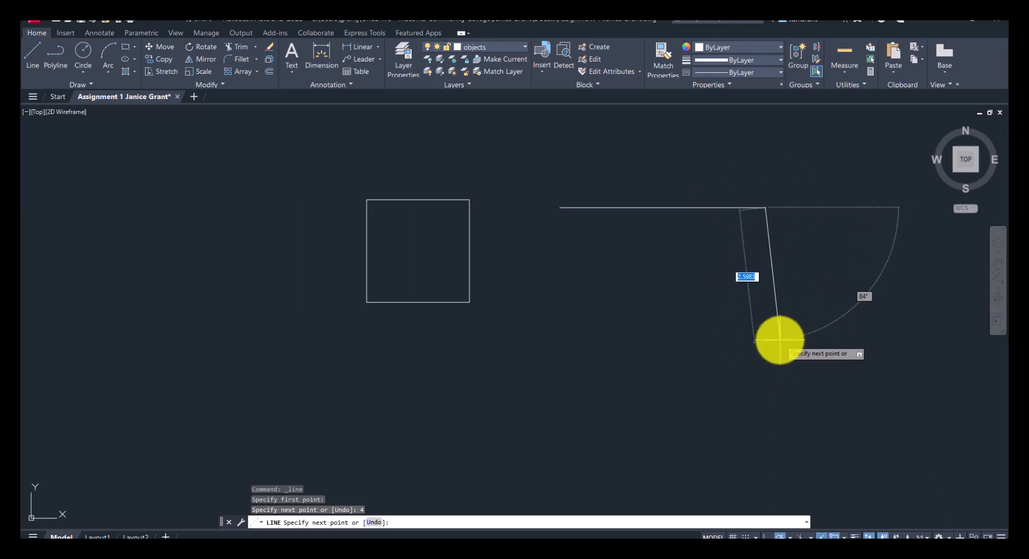
pyautogui.write('2')
pyautogui.press('Return')
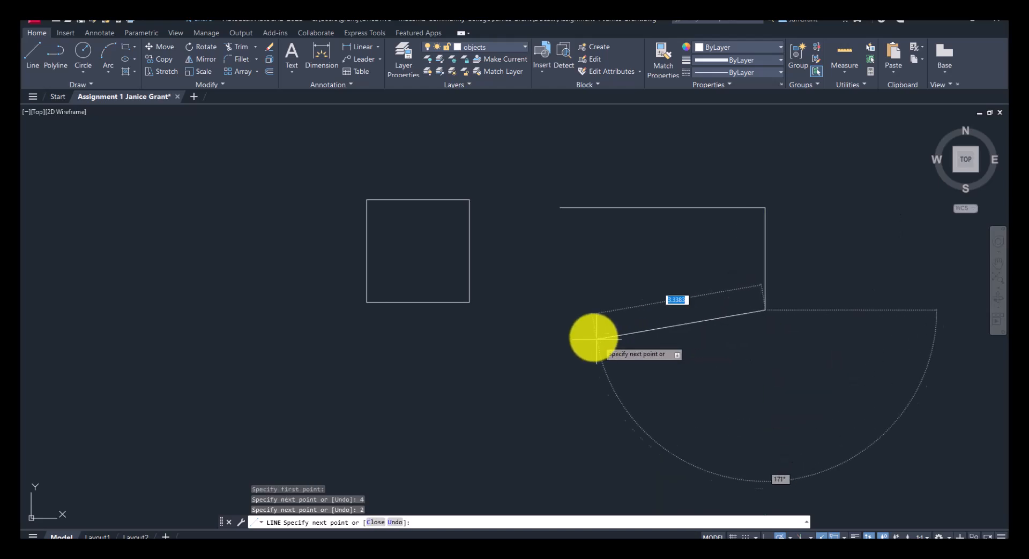
pyautogui.write('4')
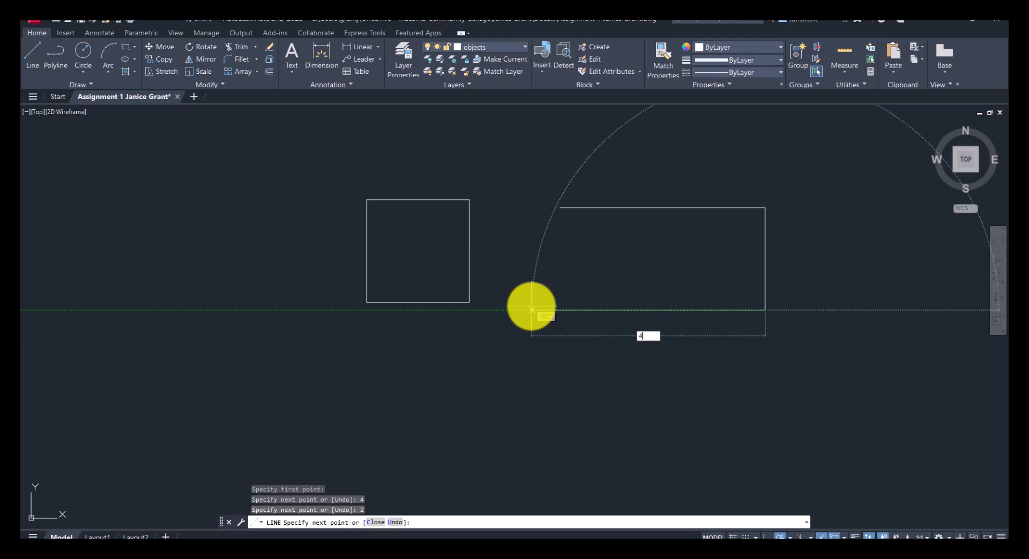
pyautogui.press('Return')
pyautogui.write('c')
pyautogui.press('Return')
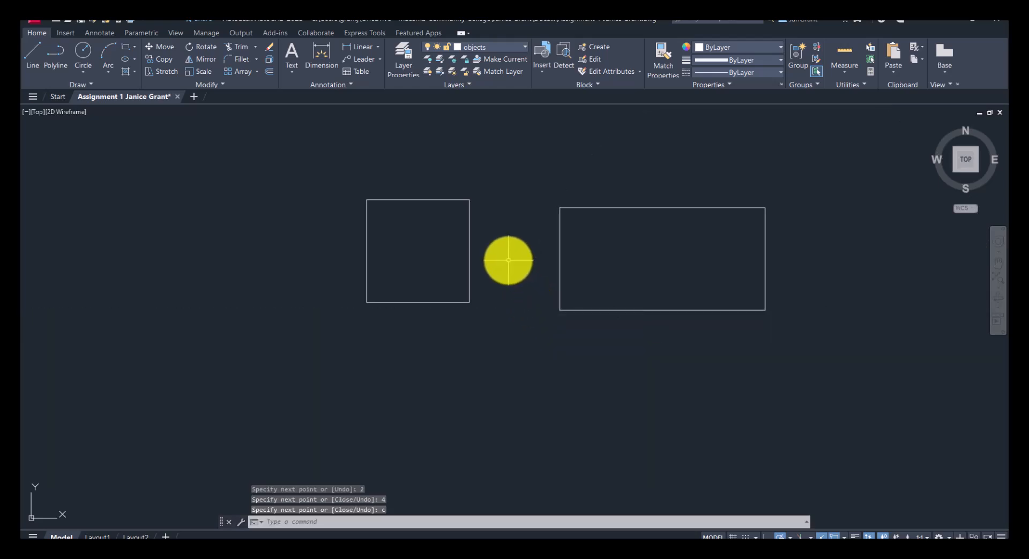
# Select the rectangle's upper line, check its length in the quick properties, close the palette and clear the selection
pyautogui.moveTo(506, 259); pyautogui.dragTo(457, 269, button='middle')
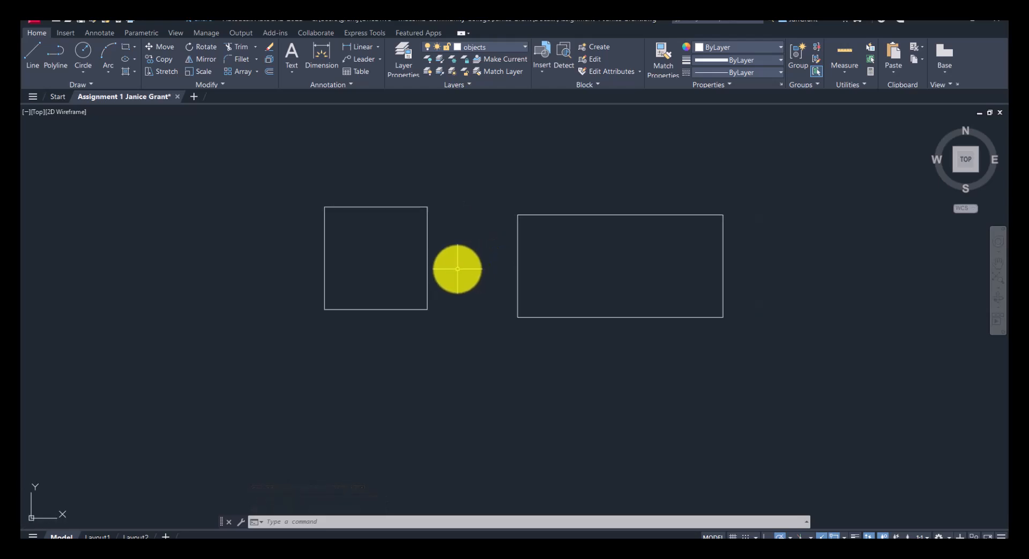
pyautogui.click(583, 214)
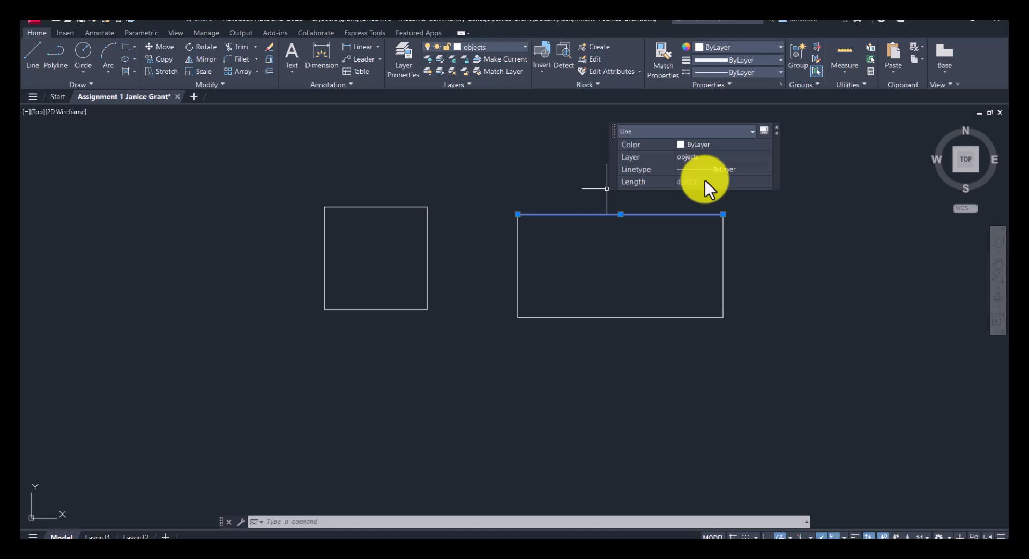
pyautogui.click(777, 128)
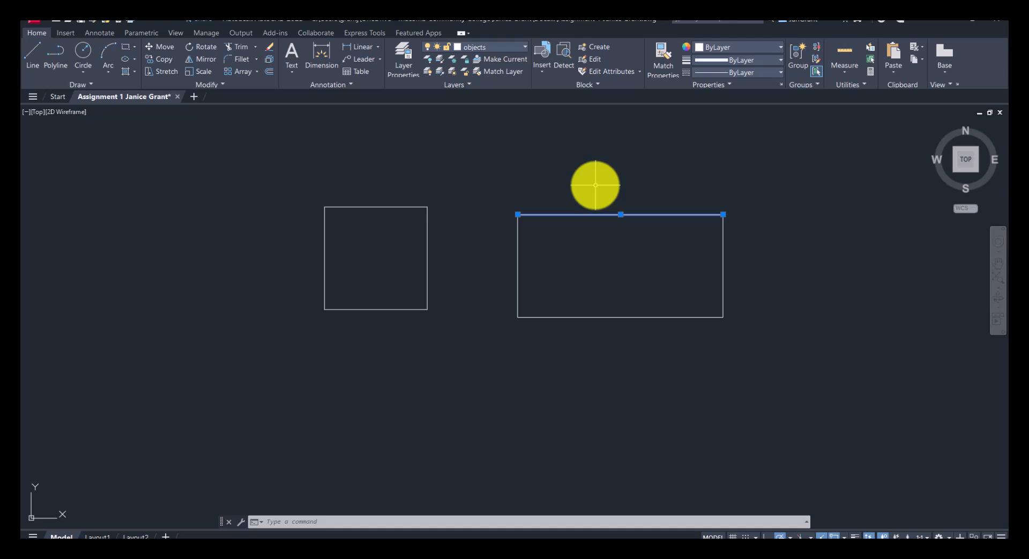
pyautogui.press('Escape')
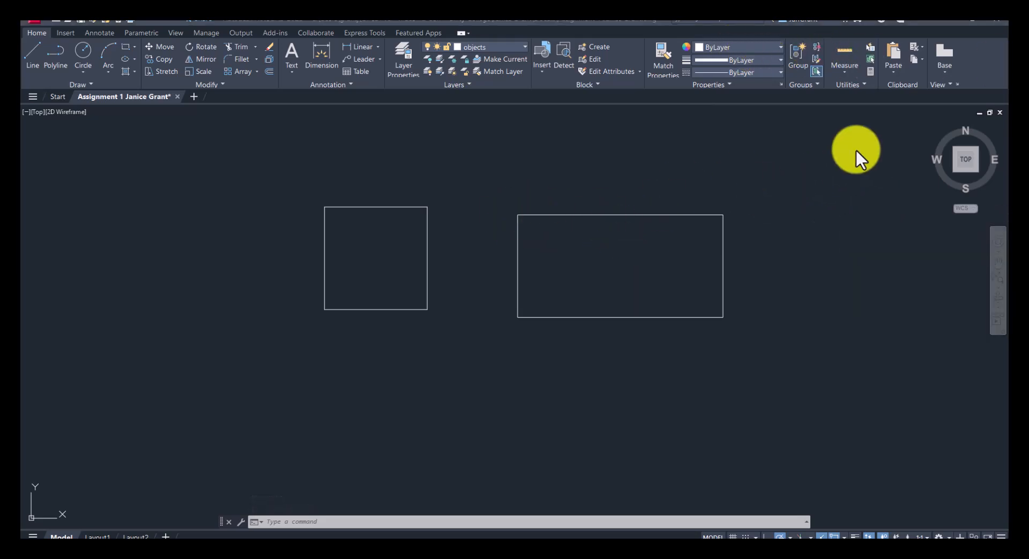
# Quick-measure the square, and measure the distance between the endpoints of the rectangle's upper edge
pyautogui.click(845, 72)
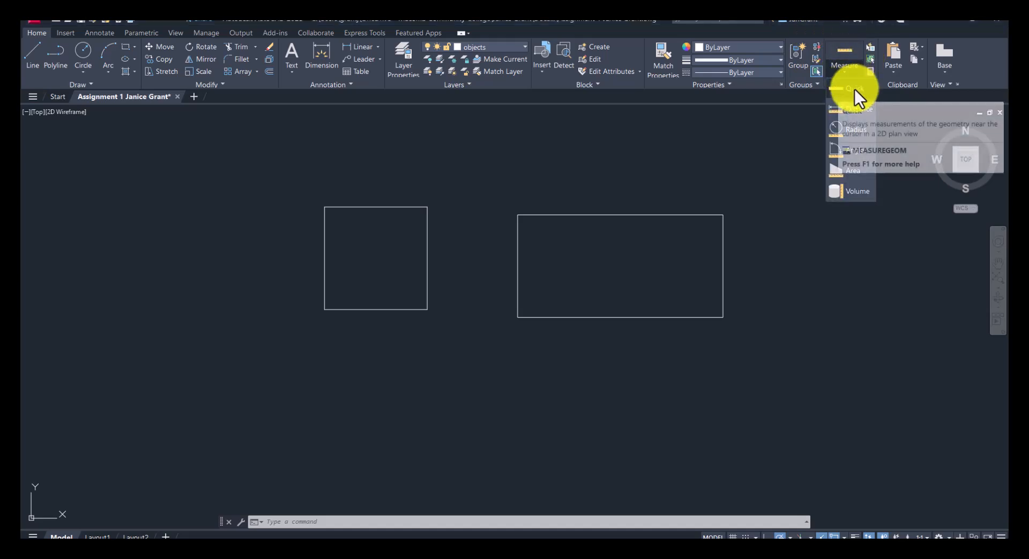
pyautogui.click(850, 89)
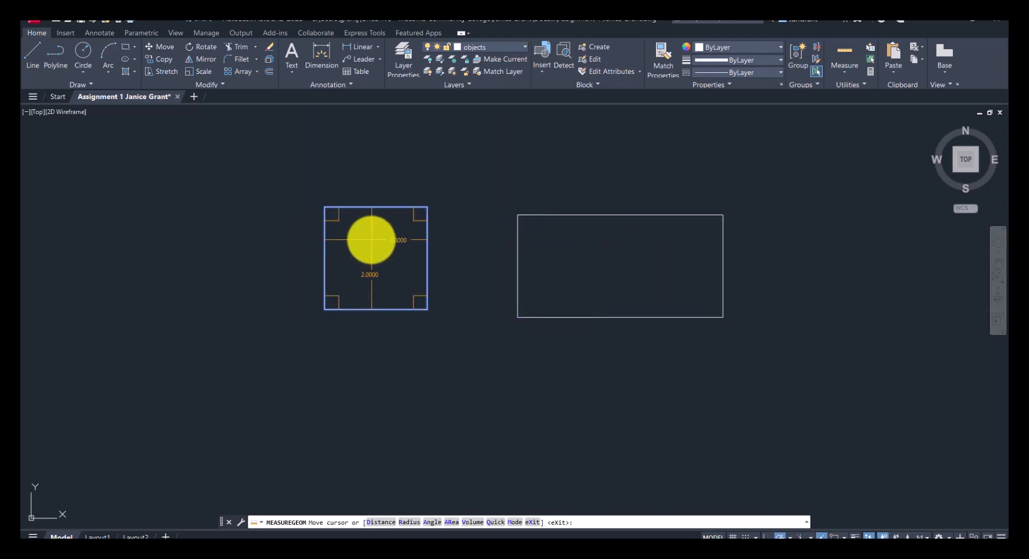
pyautogui.click(845, 70)
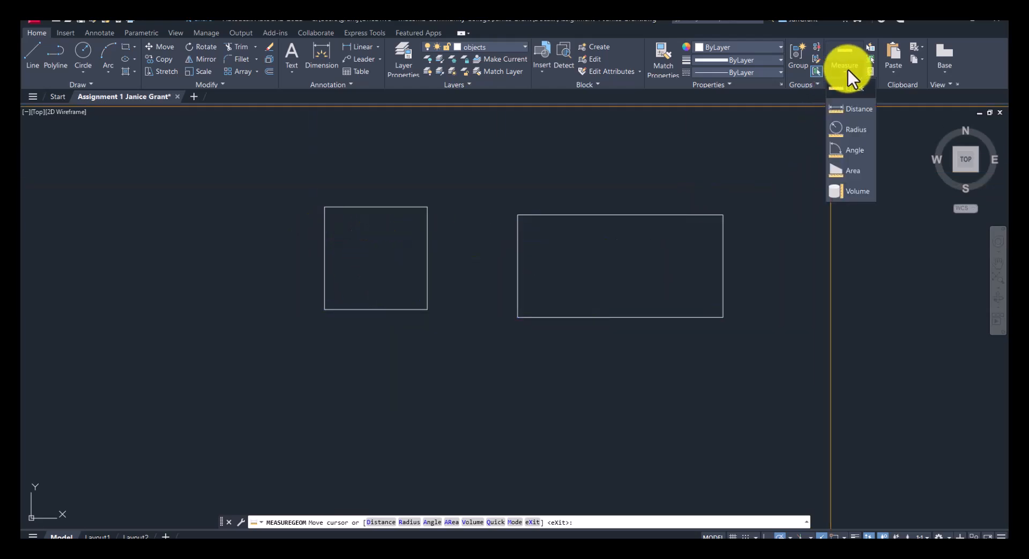
pyautogui.click(856, 110)
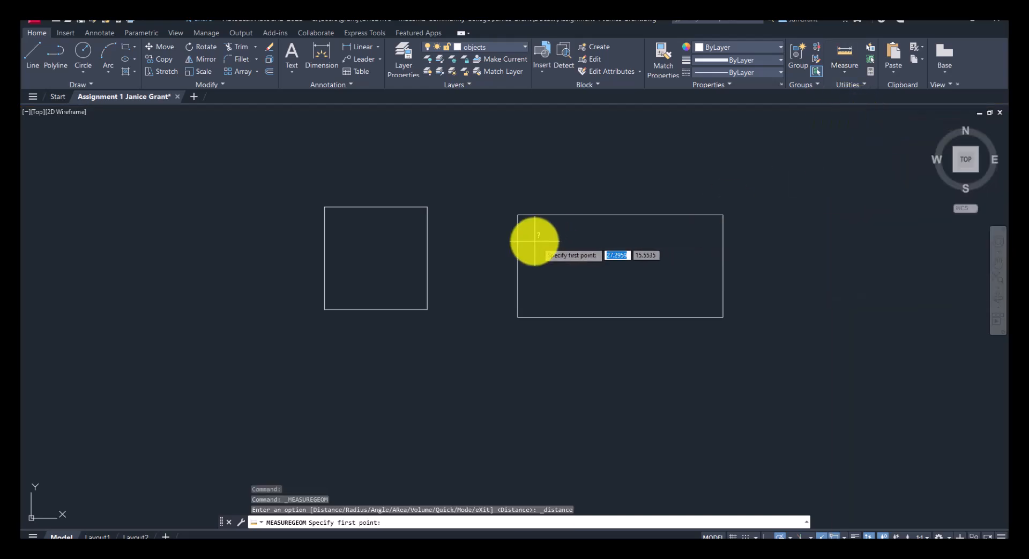
pyautogui.click(517, 215)
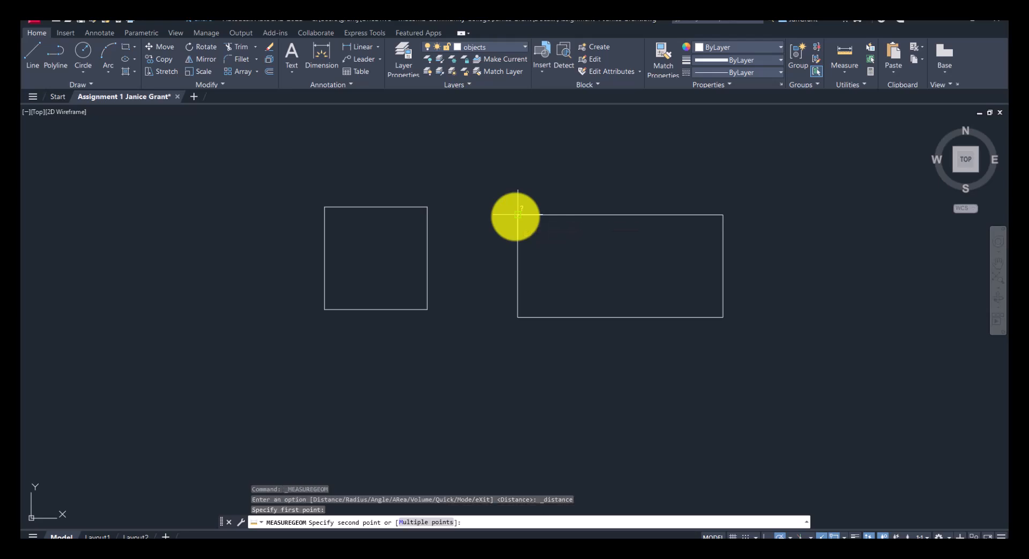
pyautogui.click(723, 214)
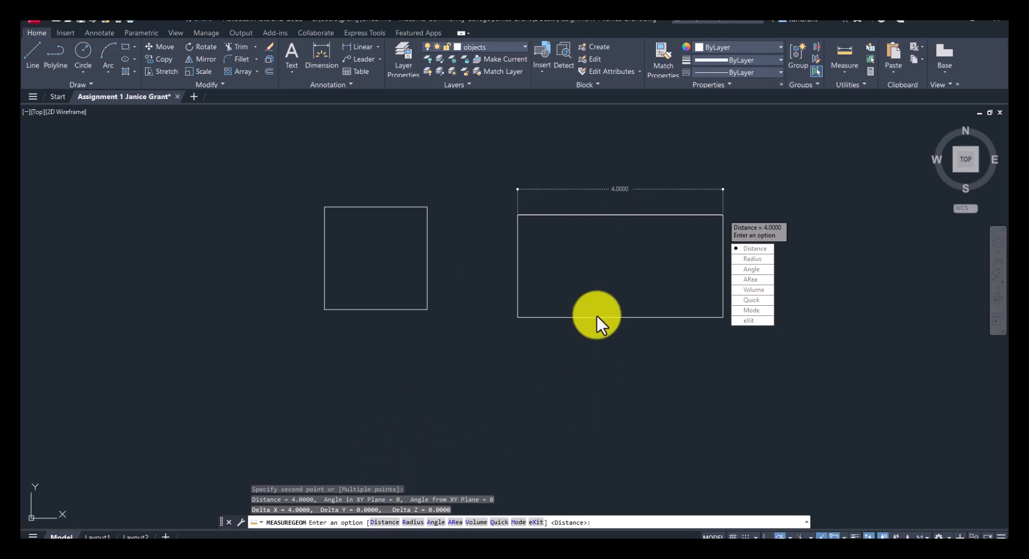
pyautogui.press('Escape')
pyautogui.press('Escape')
pyautogui.press('Escape')
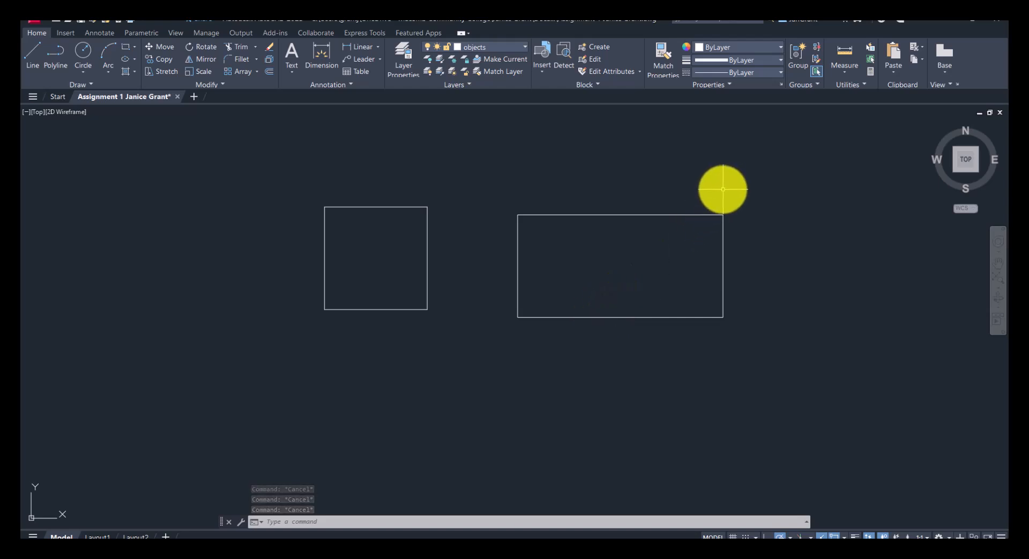
# Erase both the practice square and the rectangle
pyautogui.click(742, 177)
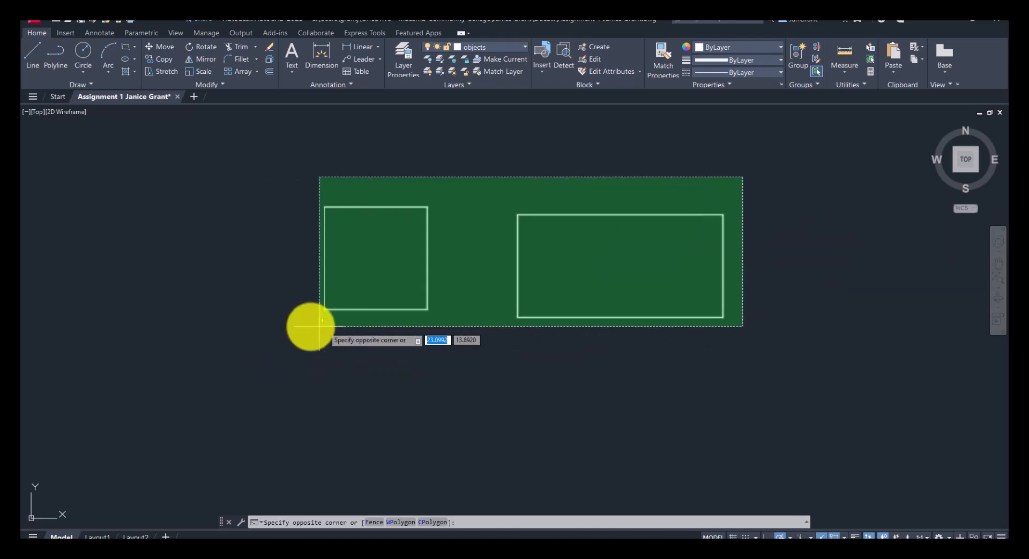
pyautogui.click(255, 361)
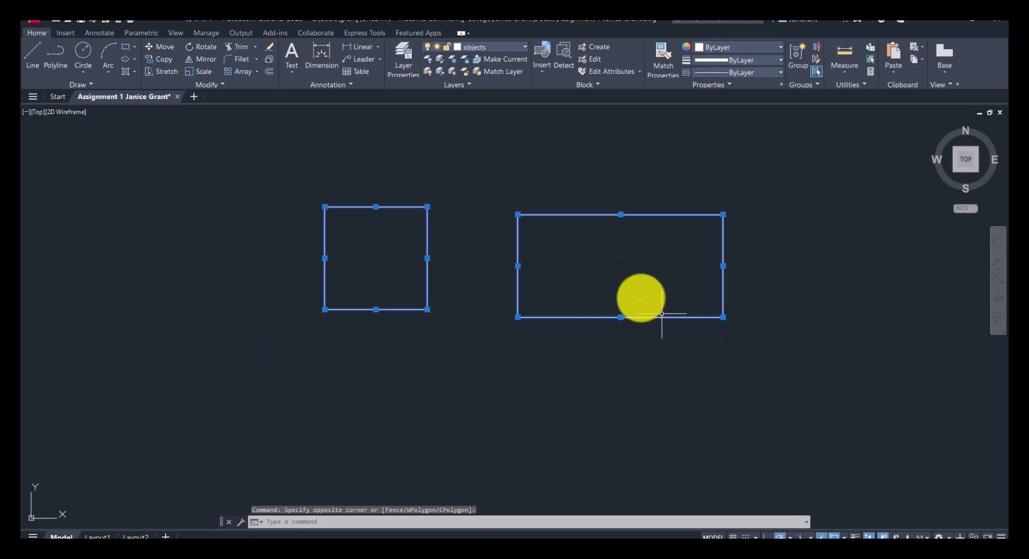
pyautogui.click(266, 49)
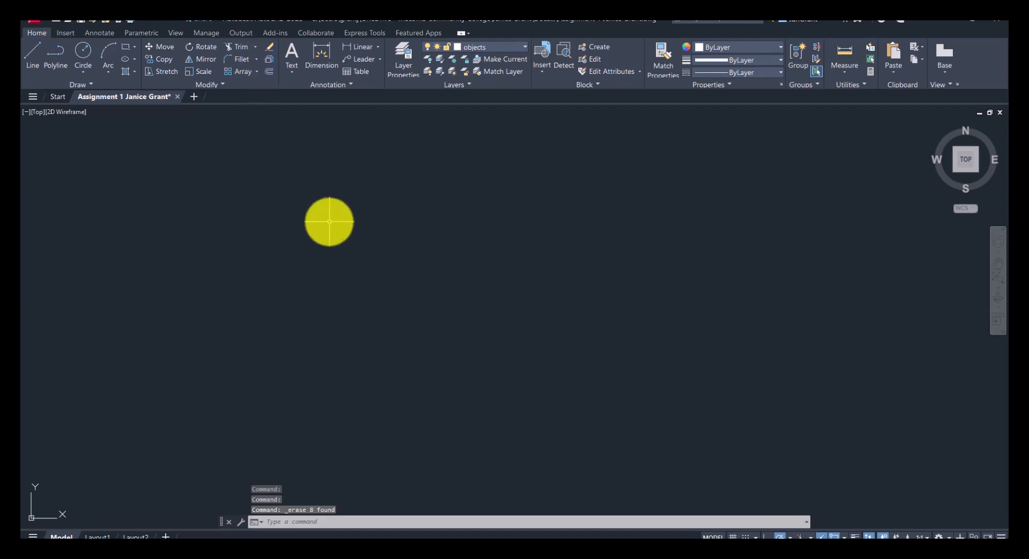
# Show the Assignment 1 reference image beside the drawing and start the outline with lines 2 units right and 2 units down
pyautogui.click(974, 19)
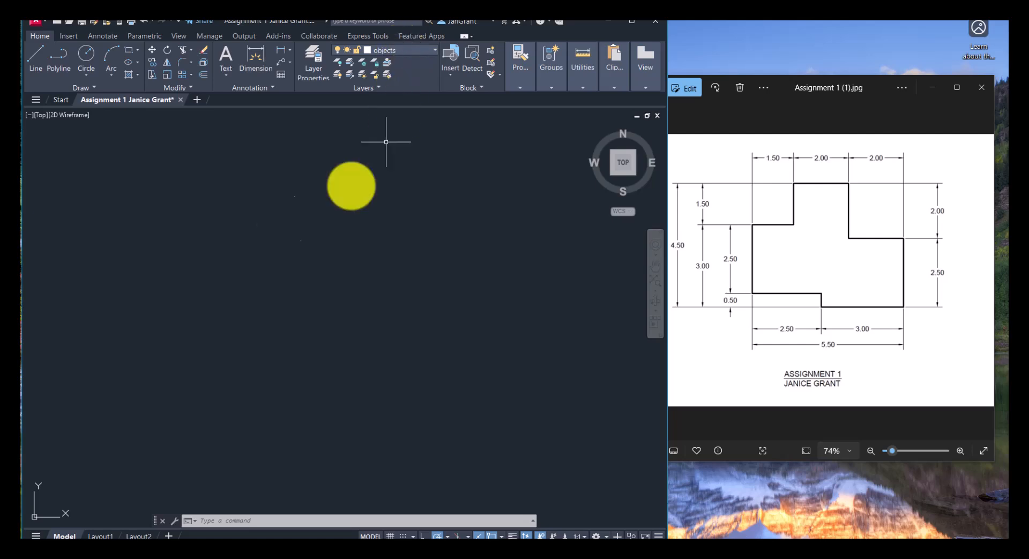
pyautogui.click(35, 61)
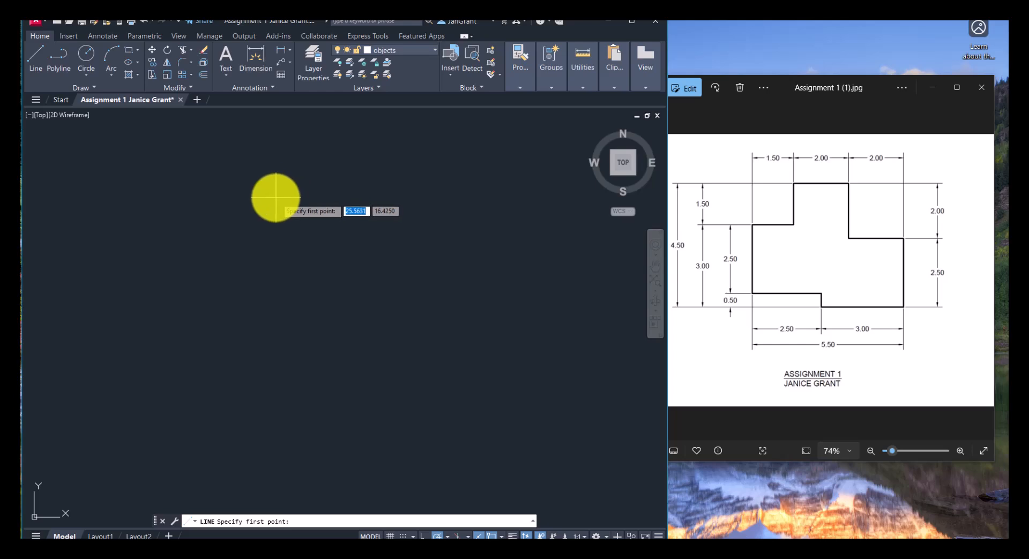
pyautogui.click(275, 198)
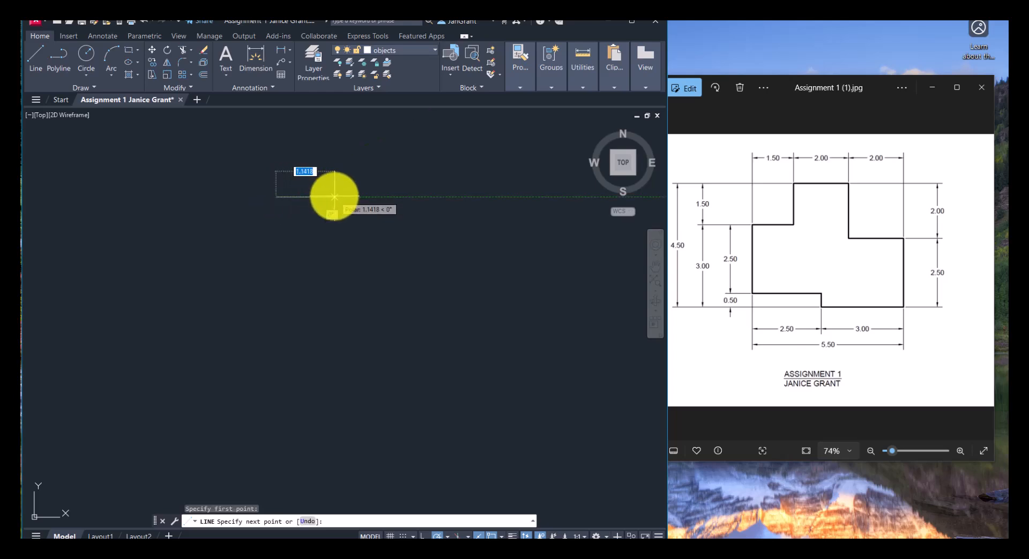
pyautogui.write('2')
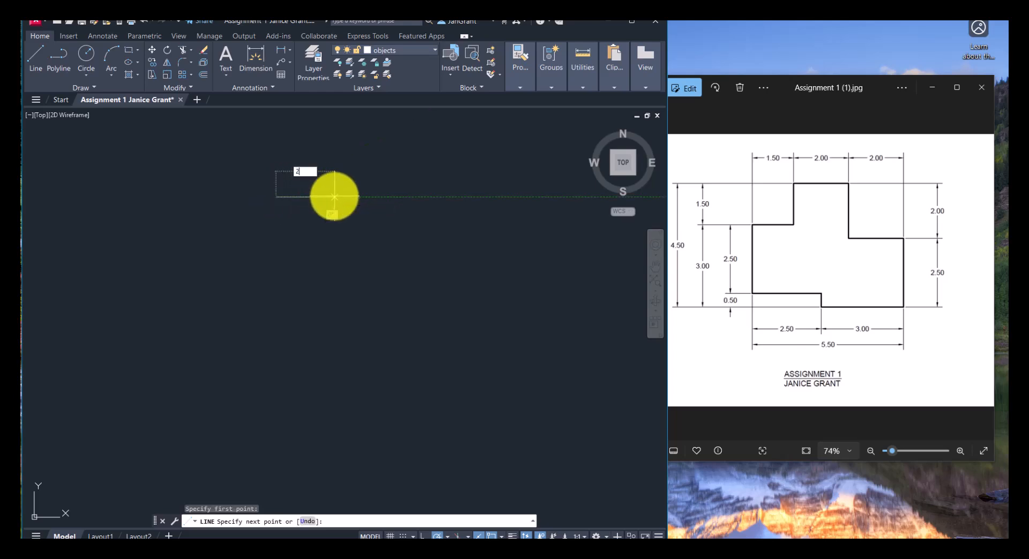
pyautogui.press('Return')
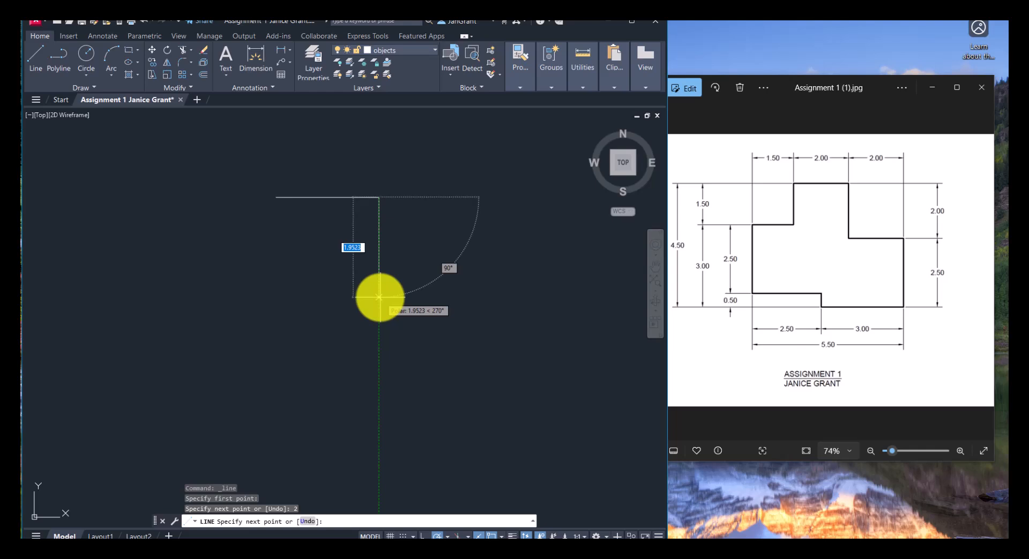
pyautogui.write('2')
pyautogui.press('Return')
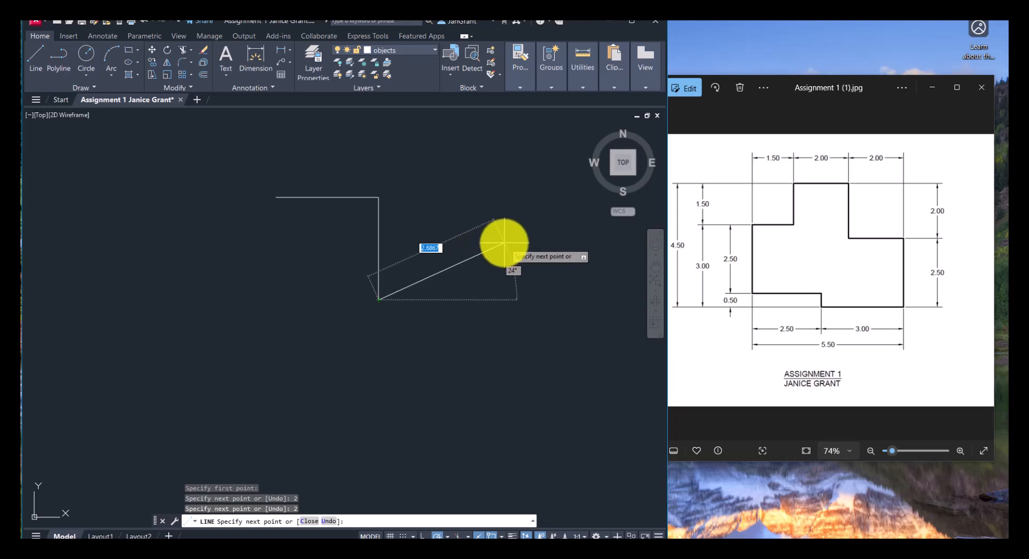
pyautogui.write('2')
pyautogui.press('Return')
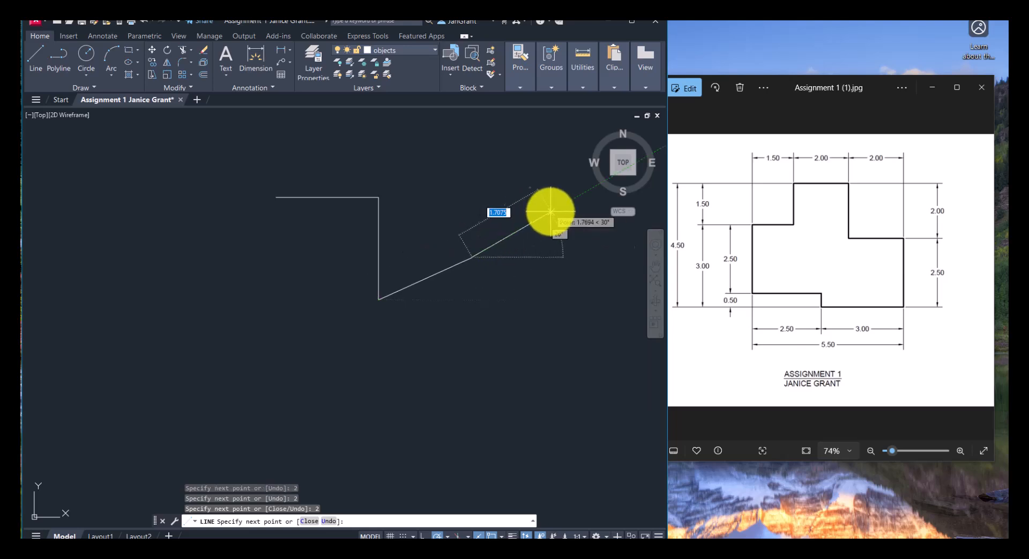
pyautogui.write('u')
pyautogui.press('Return')
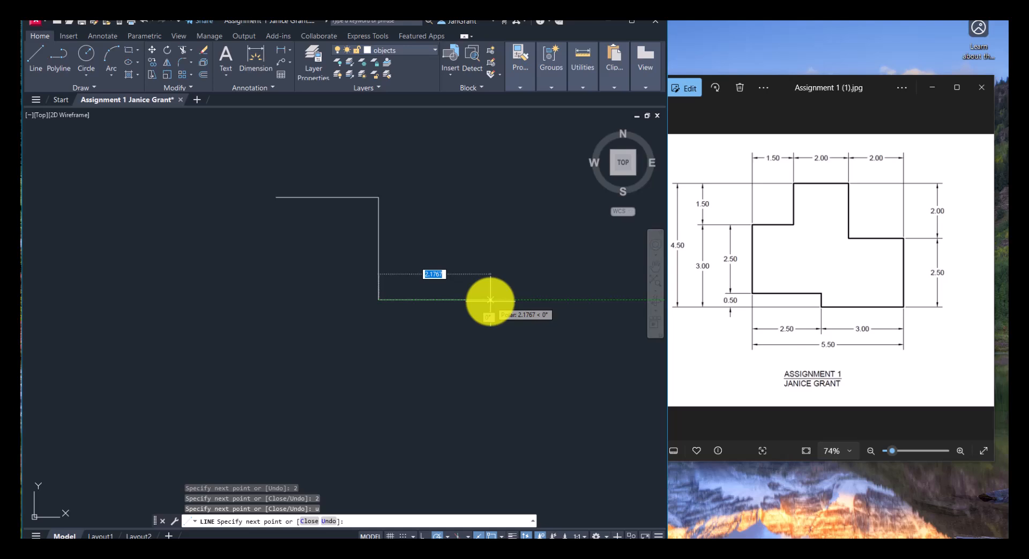
# Continue the outline with segments 2 units right, 2.5 units down and 3 units left
pyautogui.write('2')
pyautogui.press('Return')
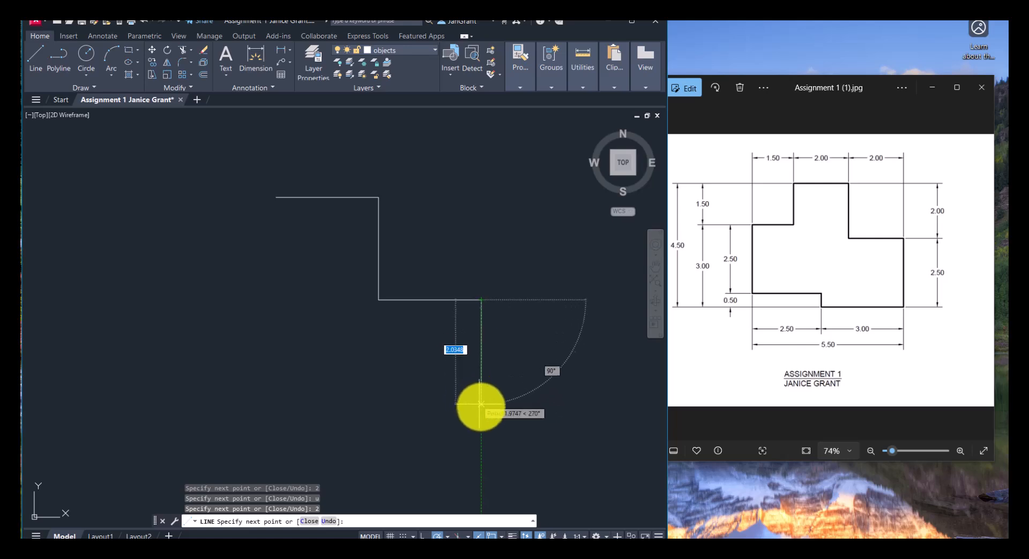
pyautogui.write('2.5')
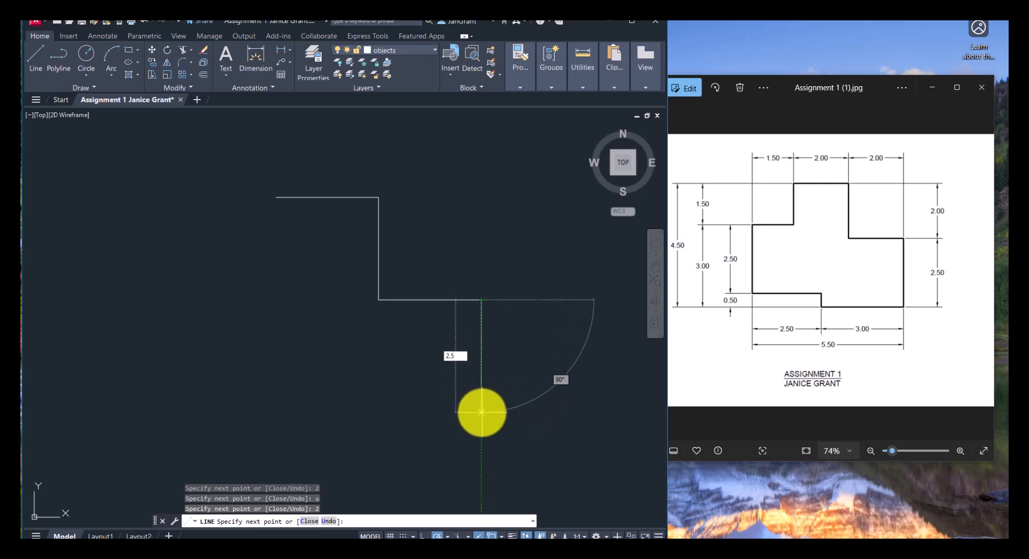
pyautogui.press('Return')
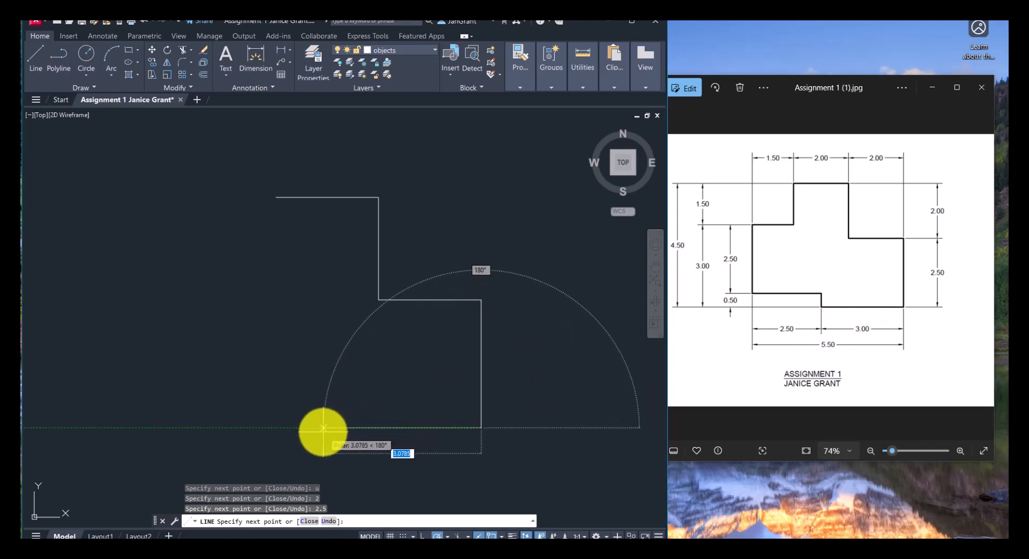
pyautogui.write('3')
pyautogui.press('Return')
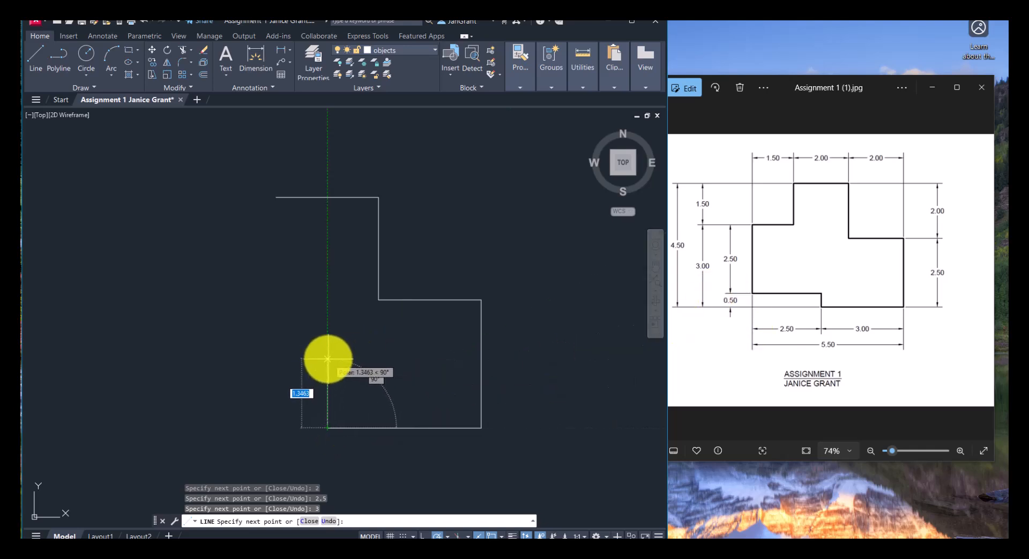
# Continue the outline from the lower edge with segments 0.5 units up and 2.5 units left
pyautogui.write('.')
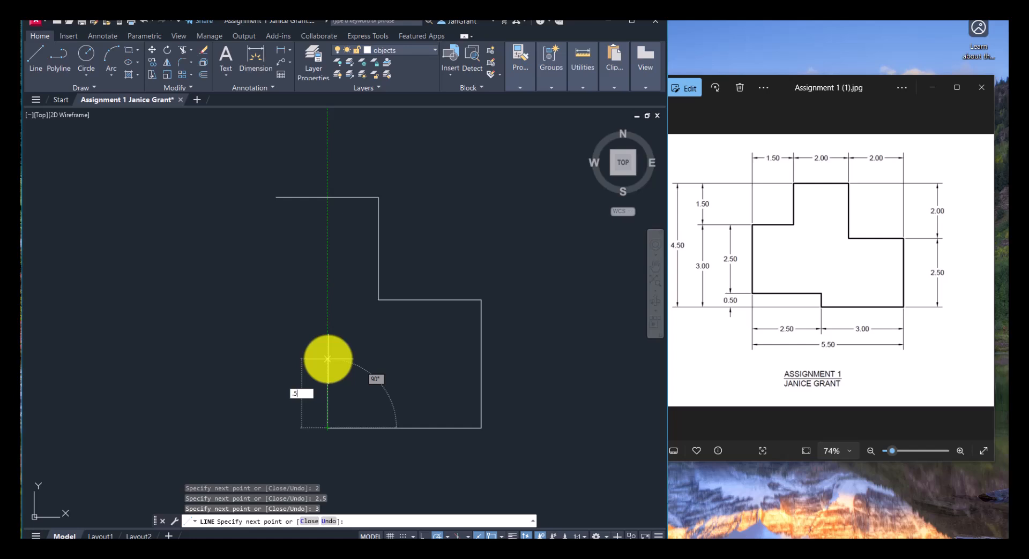
pyautogui.write('5')
pyautogui.press('Return')
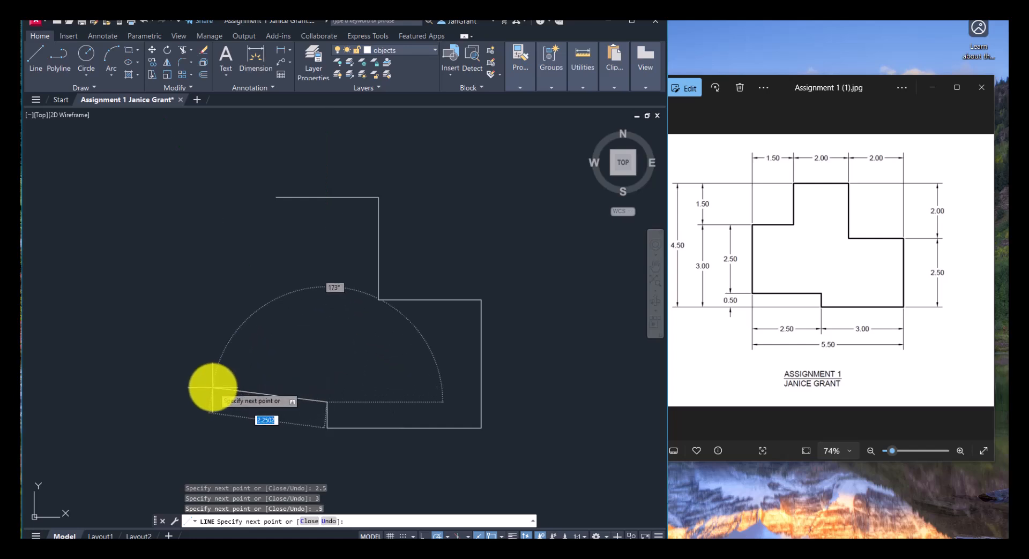
pyautogui.write('2')
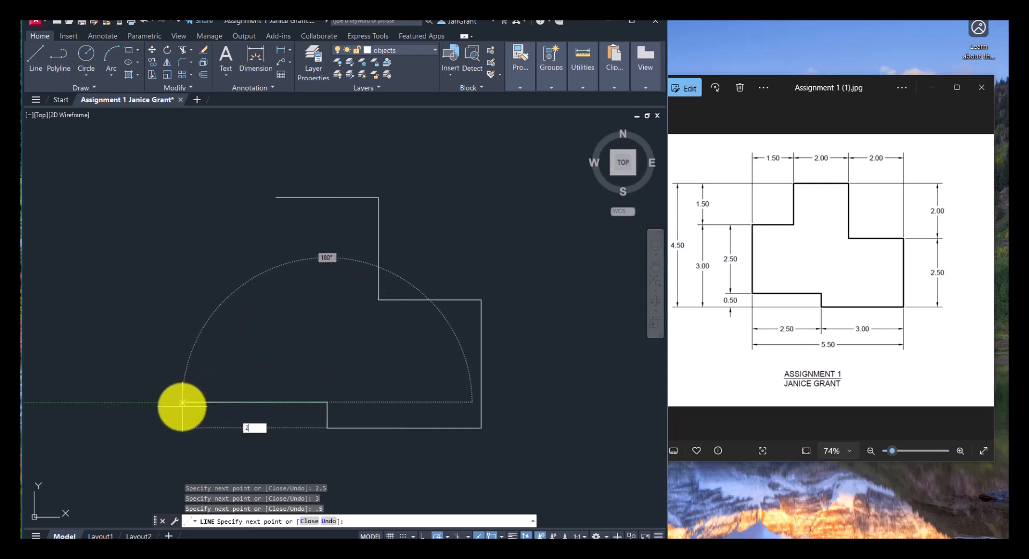
pyautogui.write('.5')
pyautogui.press('Return')
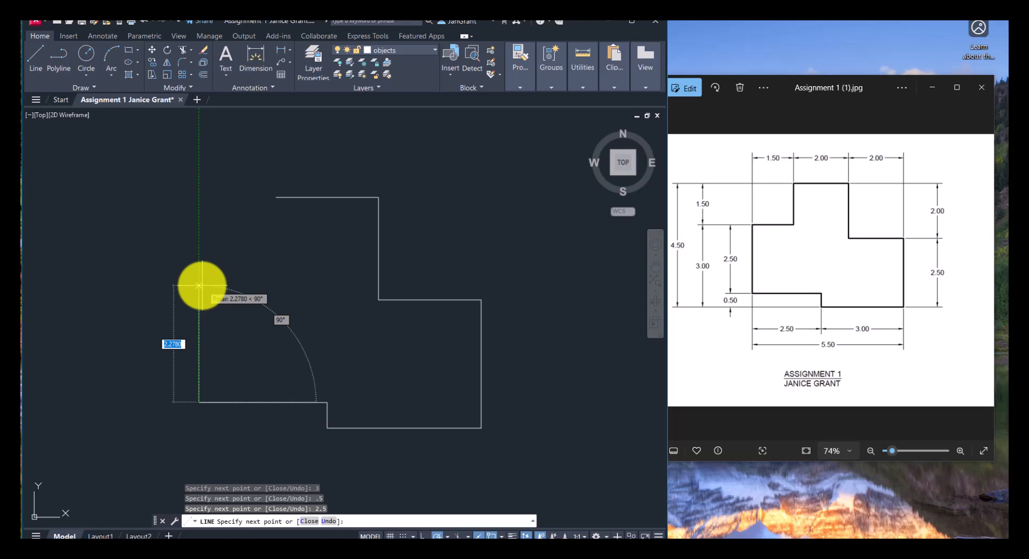
# Continue the outline with segments 2.5 units up and 1.5 units right, and end the line
pyautogui.write('2.5')
pyautogui.press('Return')
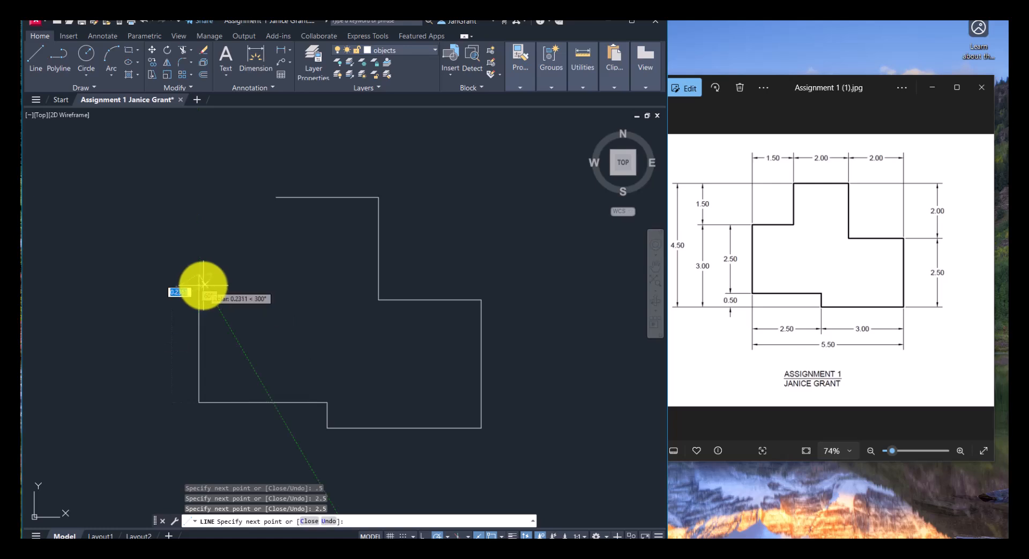
pyautogui.write('1')
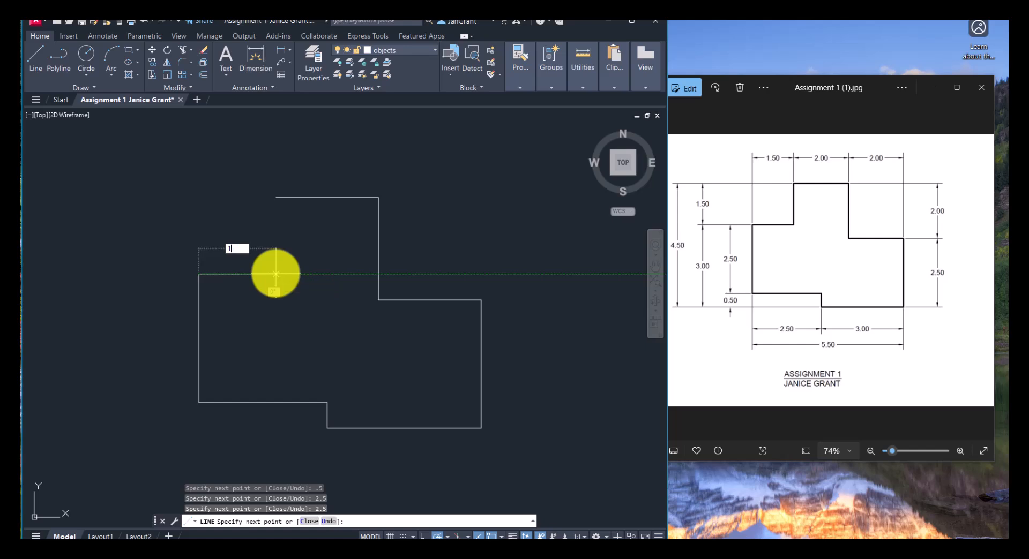
pyautogui.press('Return')
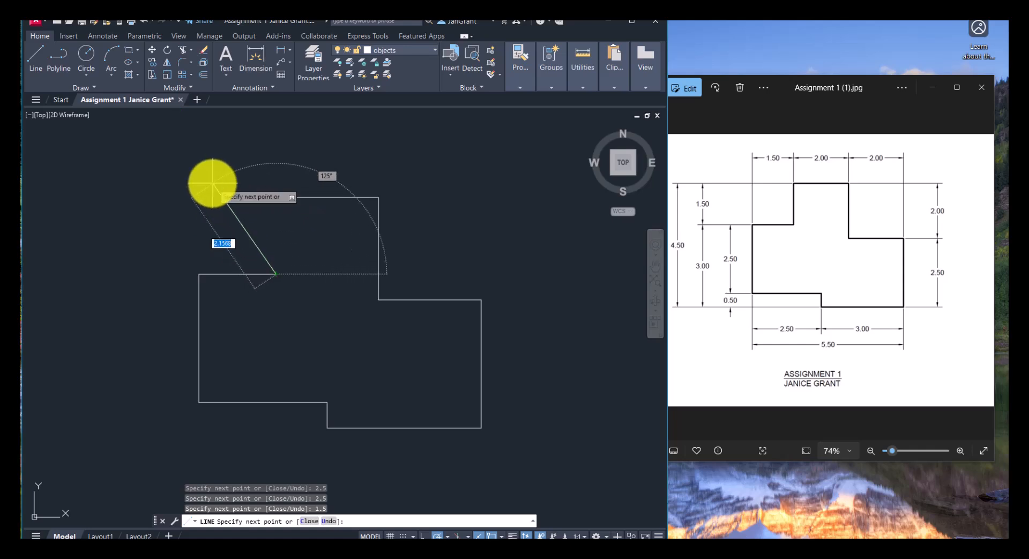
pyautogui.press('Escape')
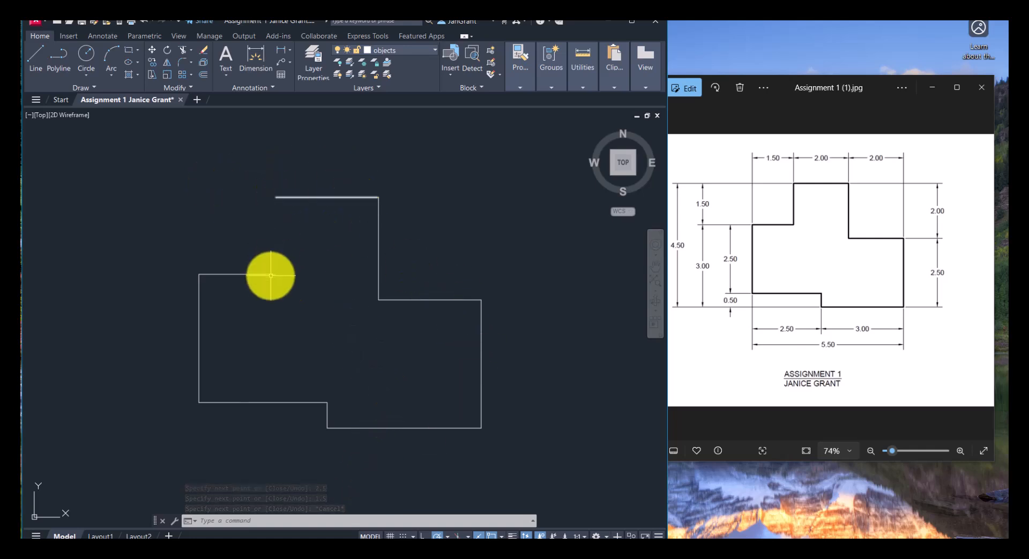
# Close the outline with a vertical line from its open end up to the start of the top edge
pyautogui.click(36, 59)
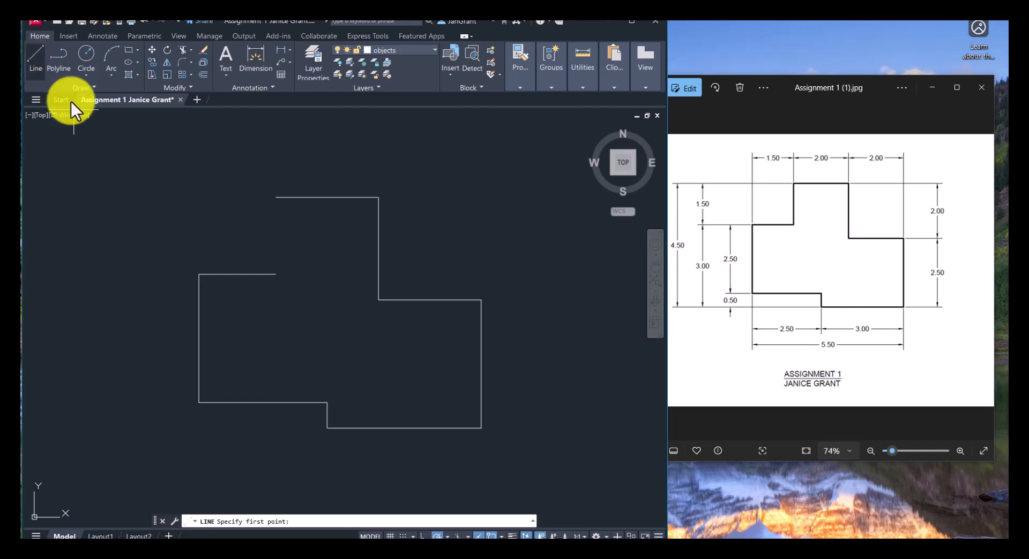
pyautogui.click(275, 274)
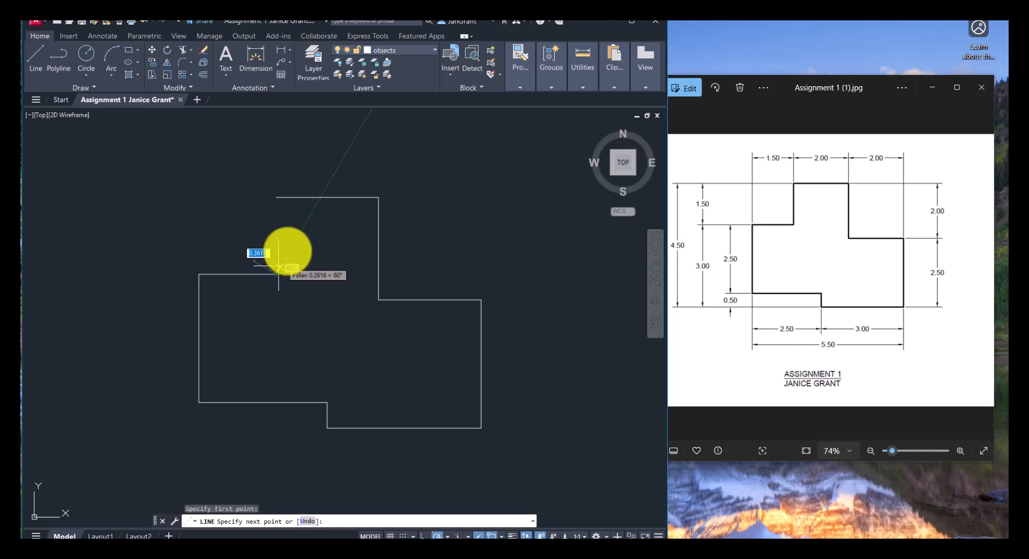
pyautogui.click(276, 197)
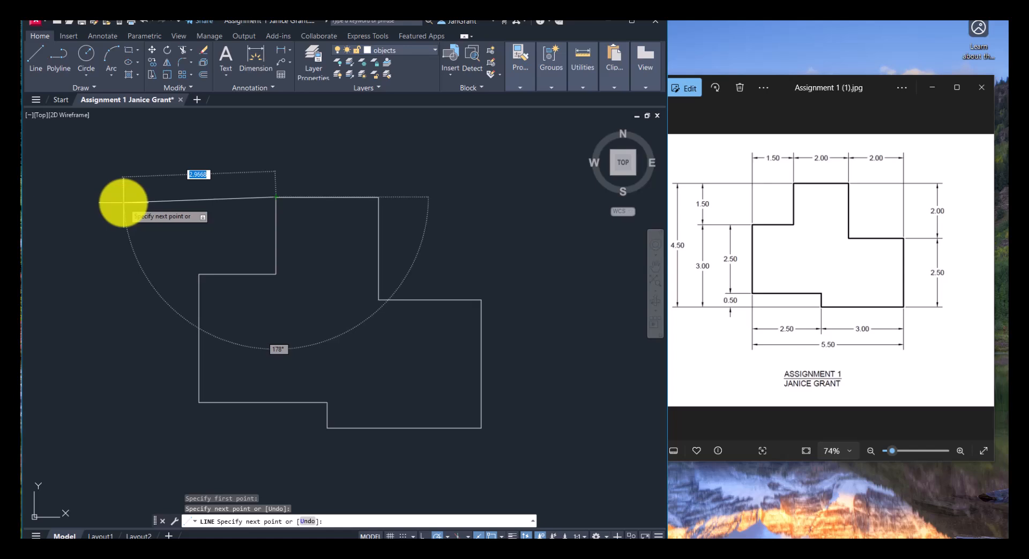
pyautogui.rightClick(134, 183)
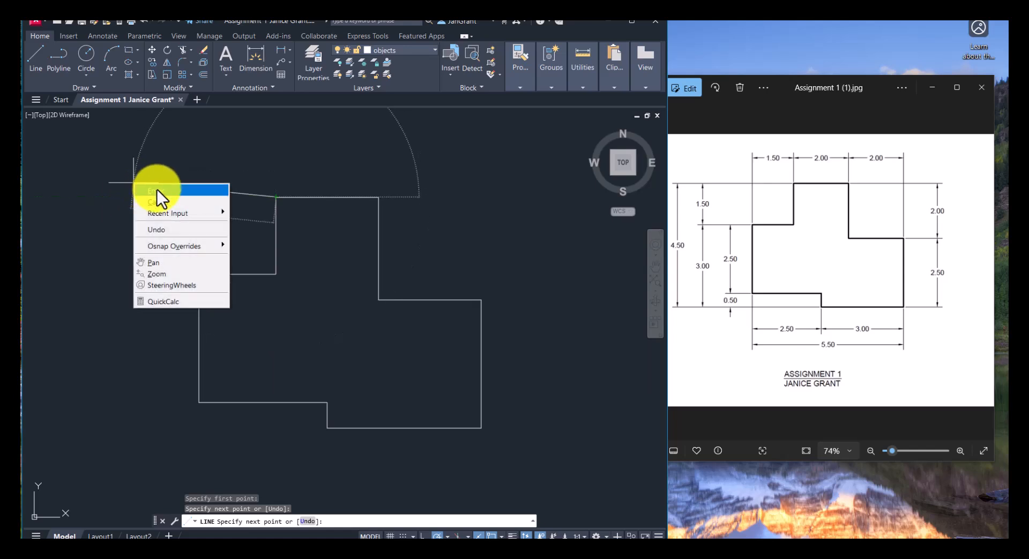
pyautogui.click(156, 189)
# Add a linear dimension between the endpoints of the outline's top edge, placed above the shape
pyautogui.scroll(-2, 348, 235)
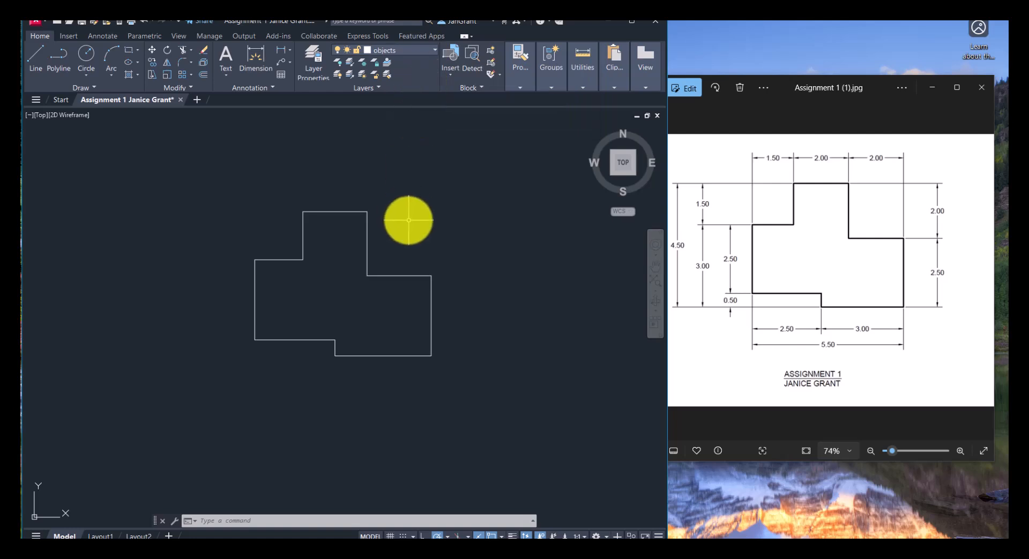
pyautogui.scroll(2, 321, 232)
pyautogui.moveTo(359, 227); pyautogui.dragTo(315, 239, button='middle')
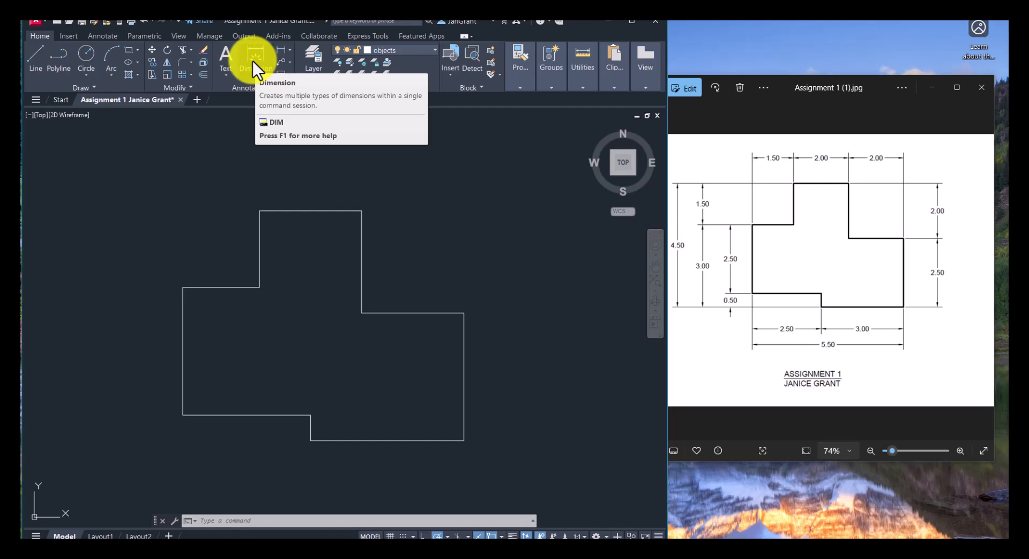
pyautogui.click(291, 51)
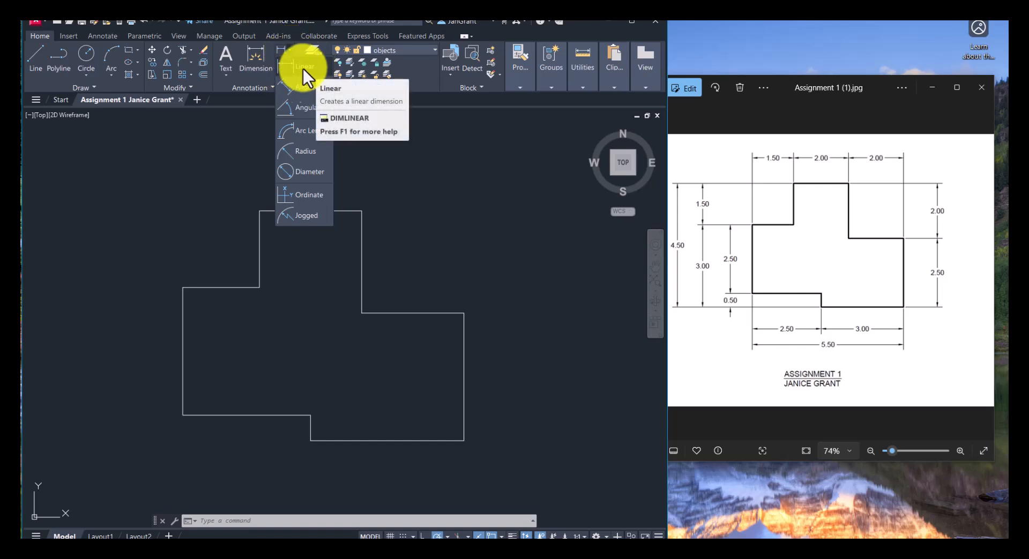
pyautogui.click(304, 68)
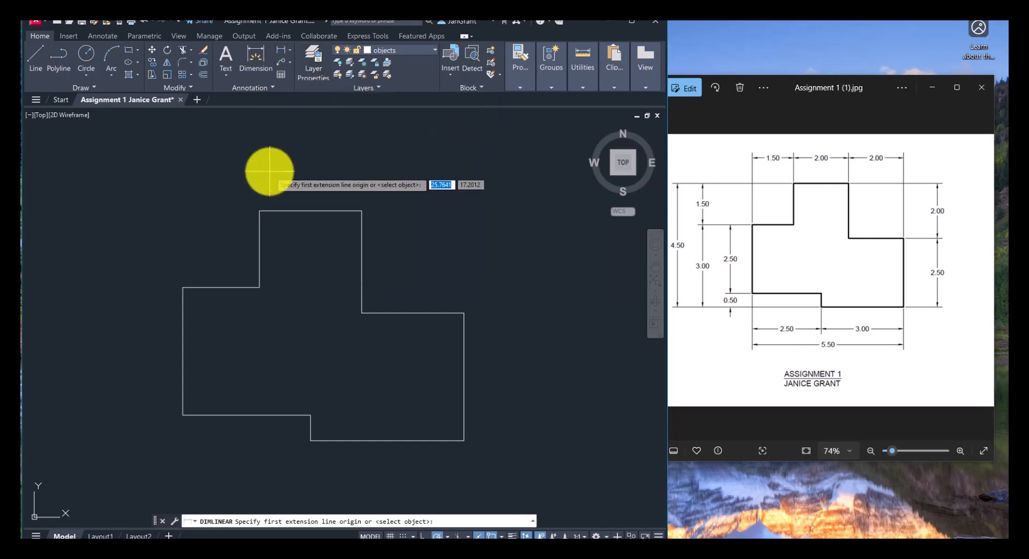
pyautogui.click(259, 211)
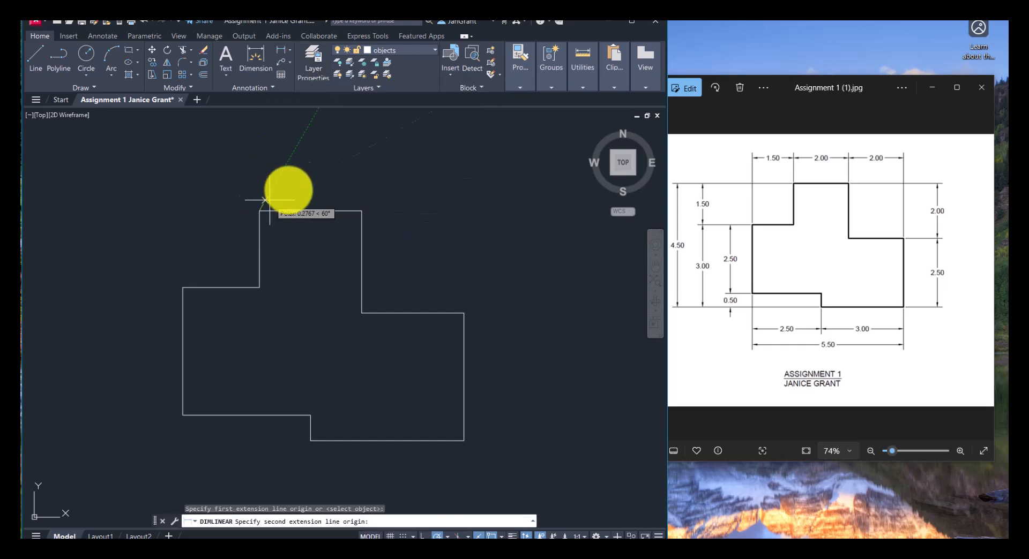
pyautogui.click(361, 211)
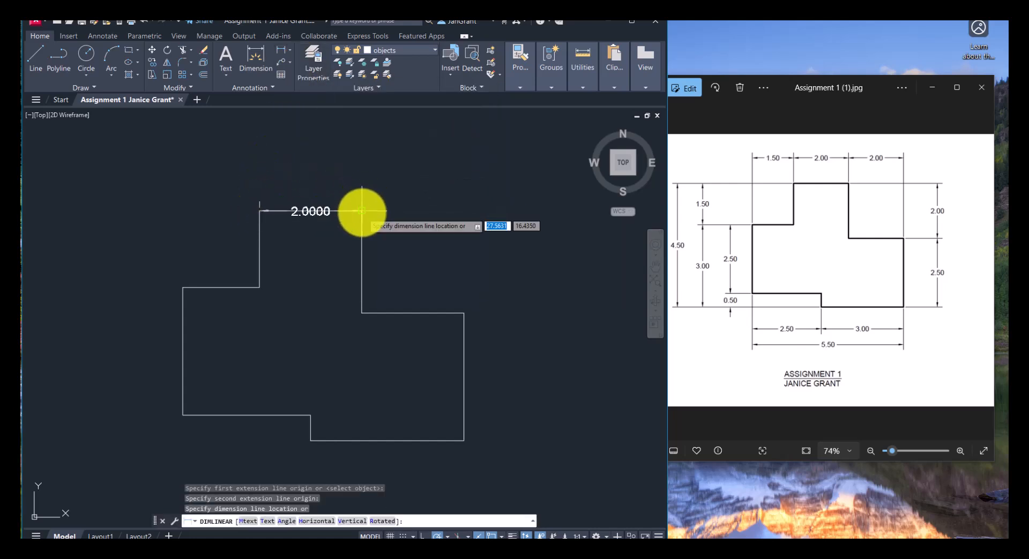
pyautogui.click(332, 163)
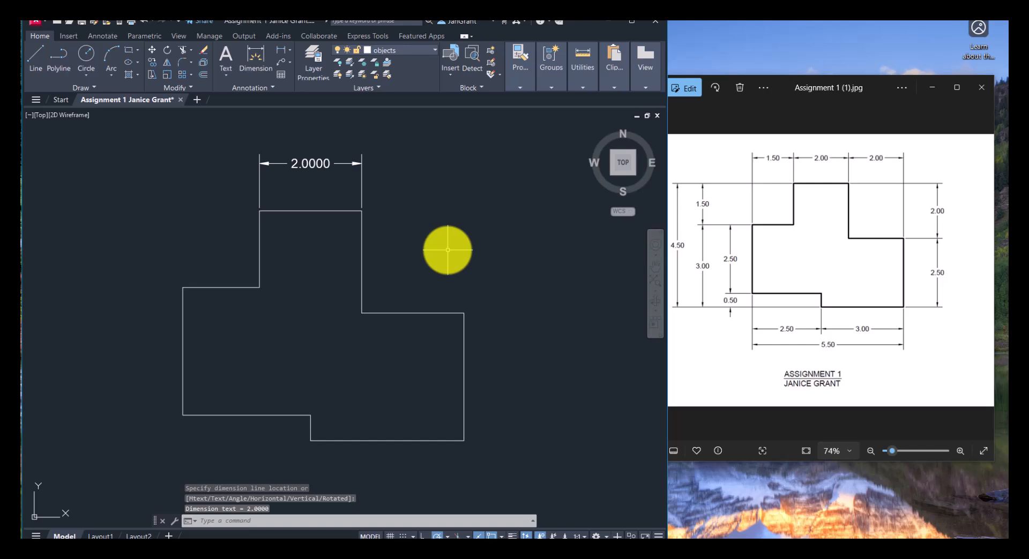
# Move the top edge's dimension to the dimtext layer and clear the selection
pyautogui.moveTo(448, 250); pyautogui.dragTo(397, 257, button='middle')
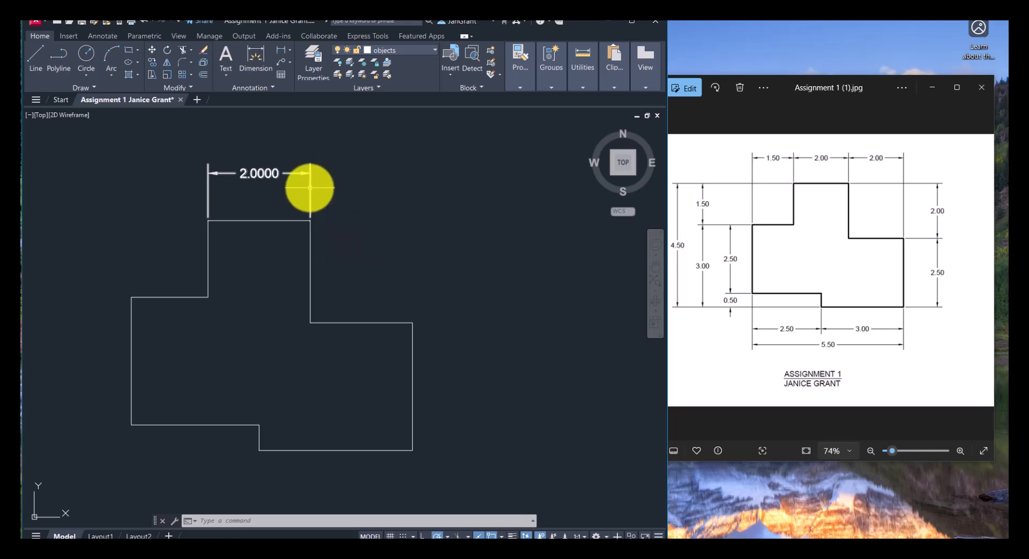
pyautogui.click(310, 187)
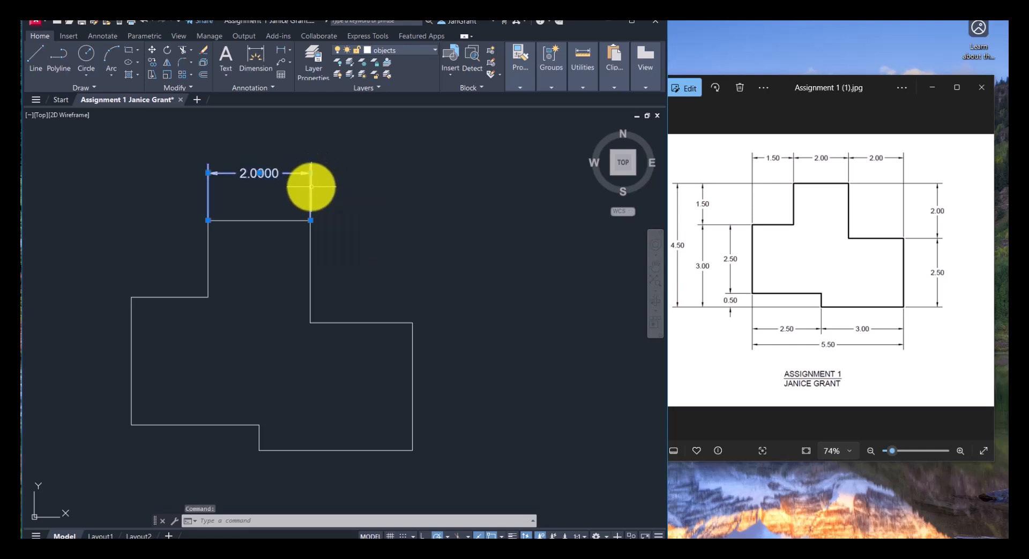
pyautogui.click(410, 50)
pyautogui.click(392, 88)
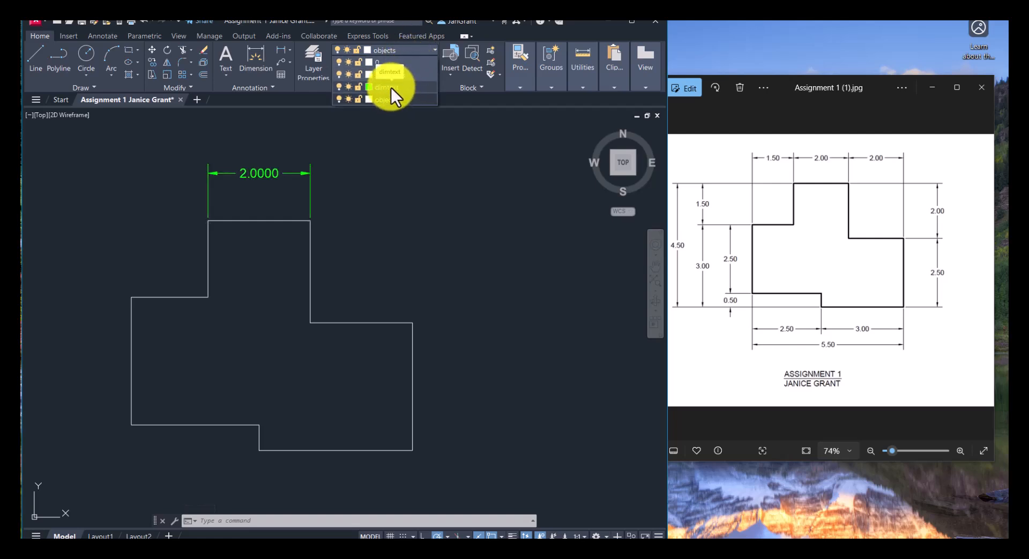
pyautogui.click(406, 87)
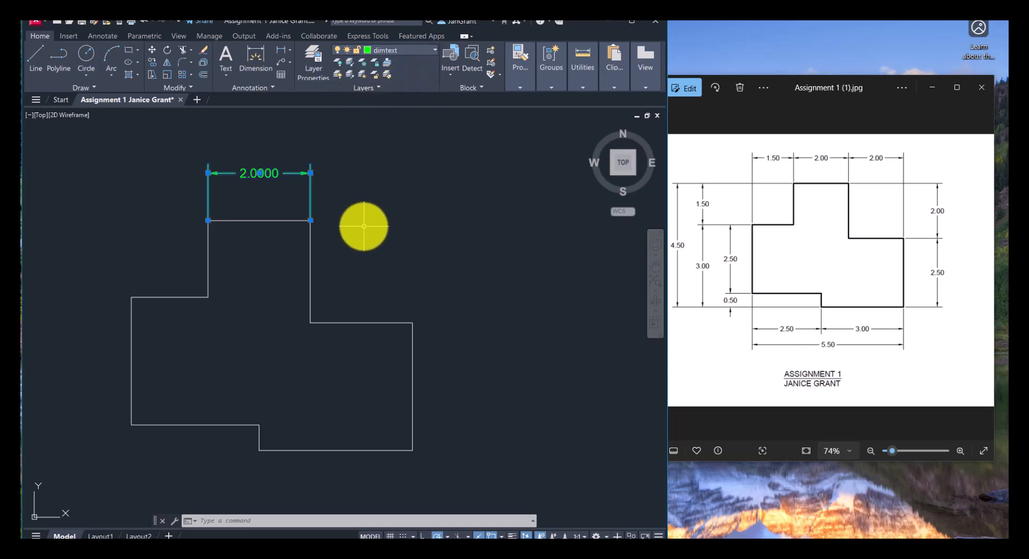
pyautogui.press('Escape')
pyautogui.press('Escape')
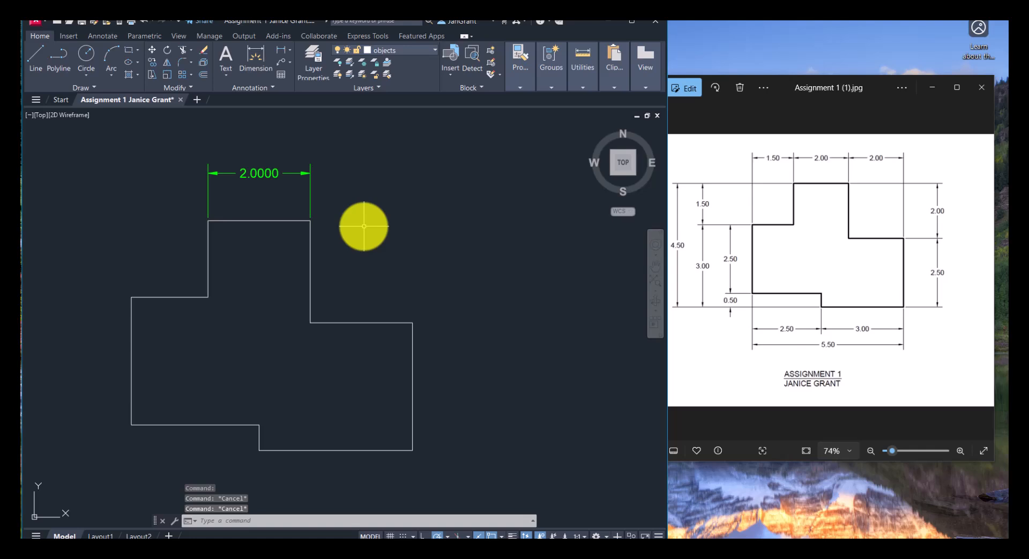
# Modify the Standard dimension style so linear dimensions use a precision of 0.00
pyautogui.moveTo(360, 232); pyautogui.dragTo(357, 227, button='middle')
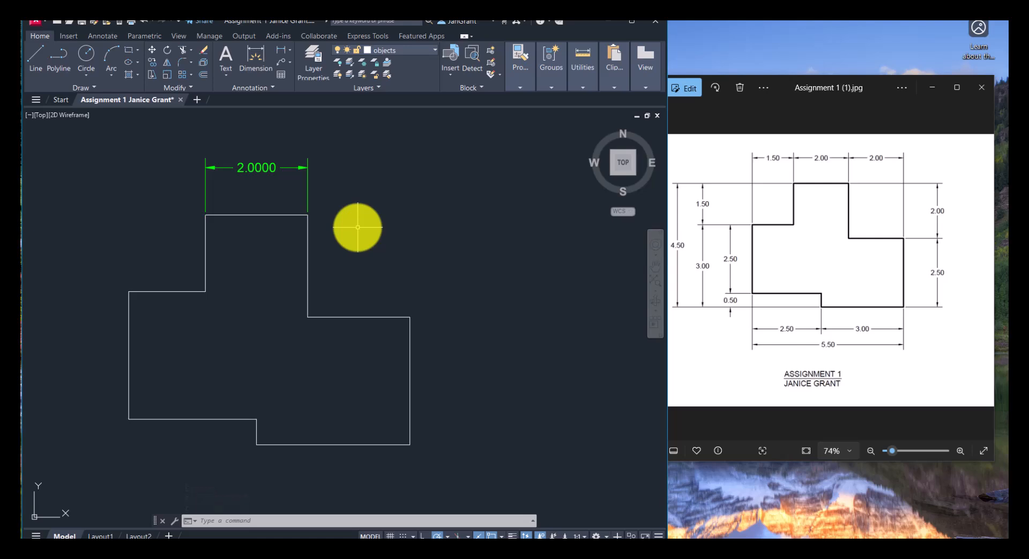
pyautogui.write('D')
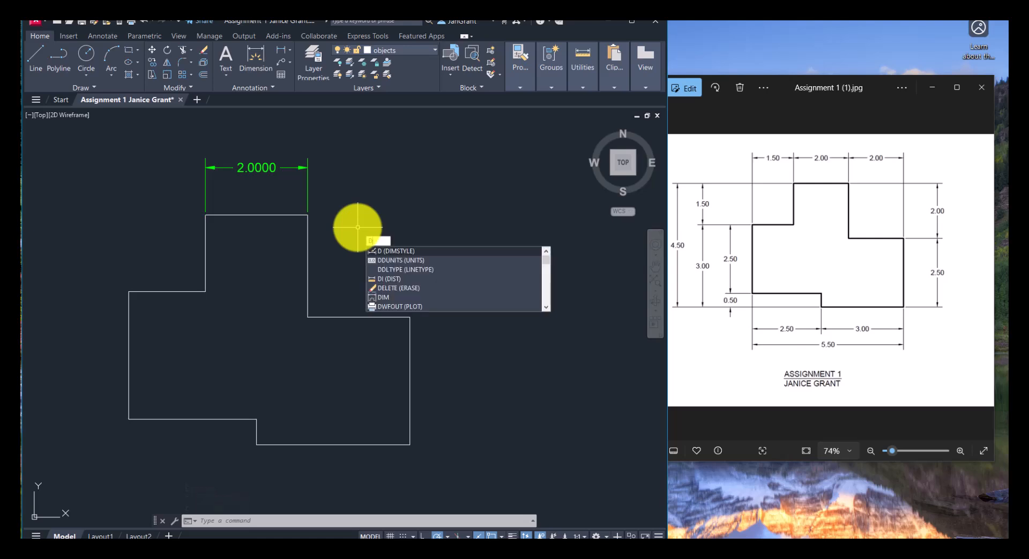
pyautogui.press('Return')
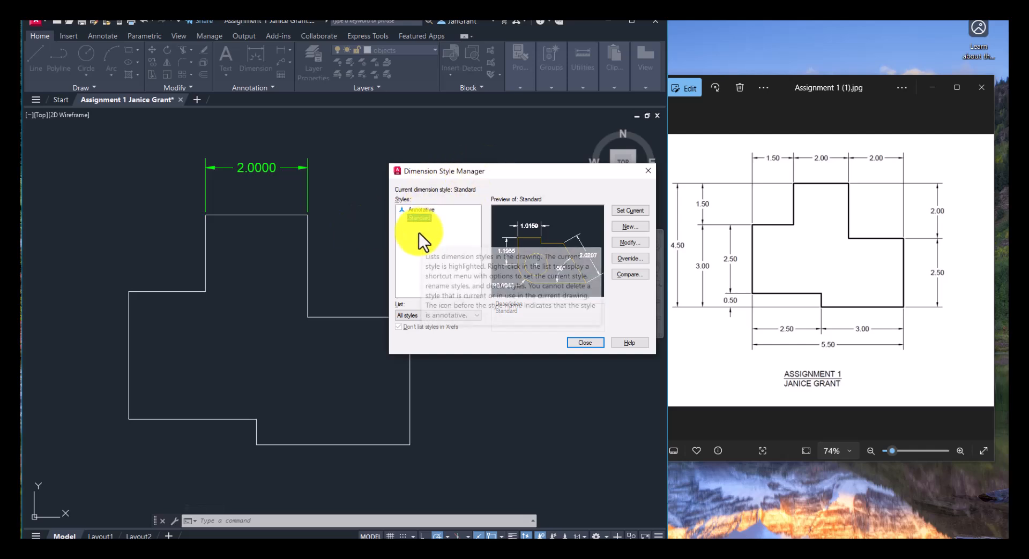
pyautogui.click(632, 245)
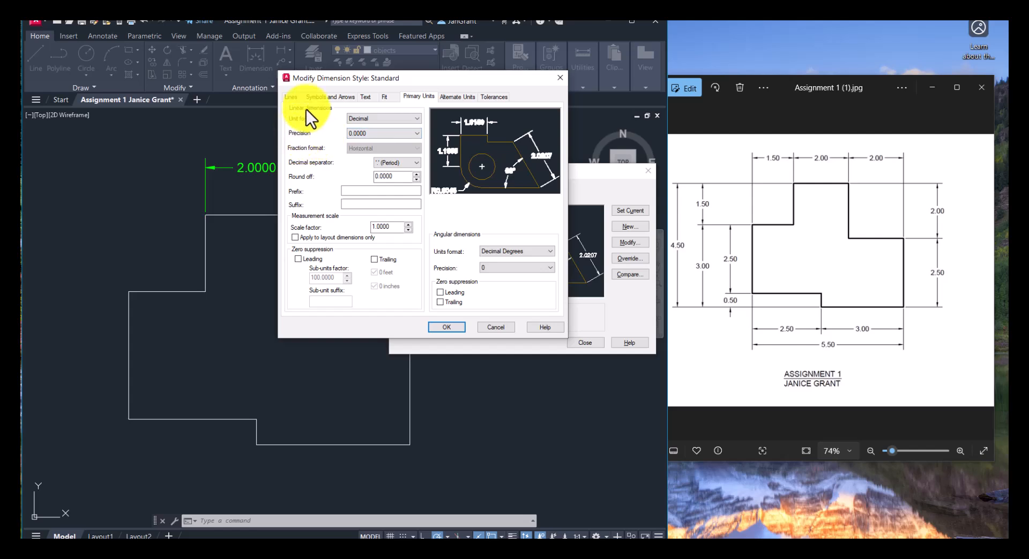
pyautogui.click(384, 129)
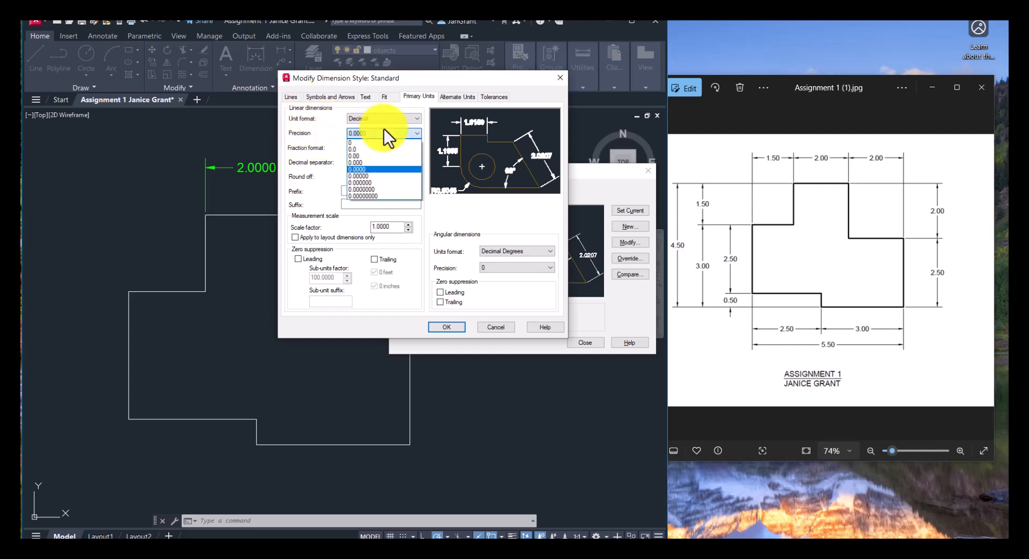
pyautogui.click(381, 156)
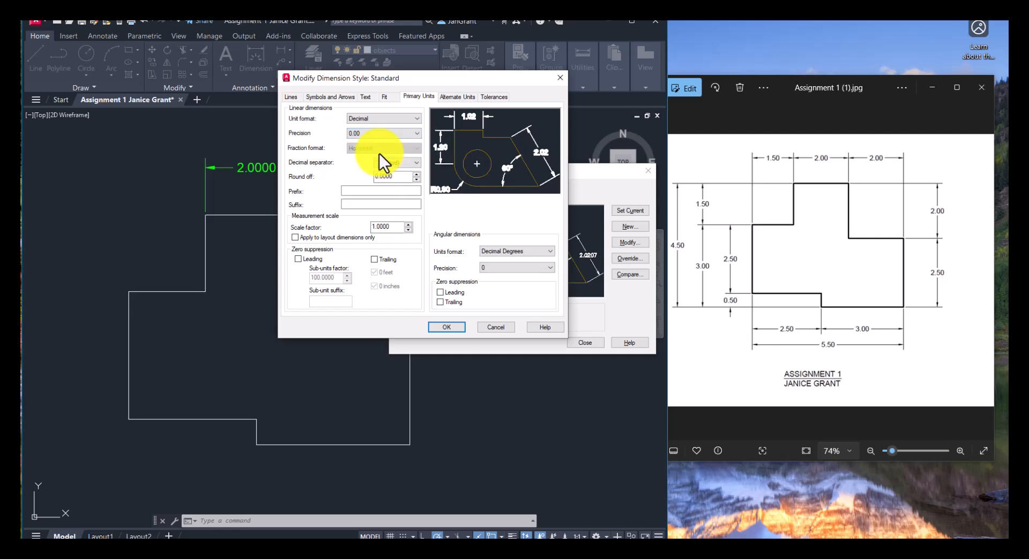
pyautogui.click(445, 328)
pyautogui.click(589, 344)
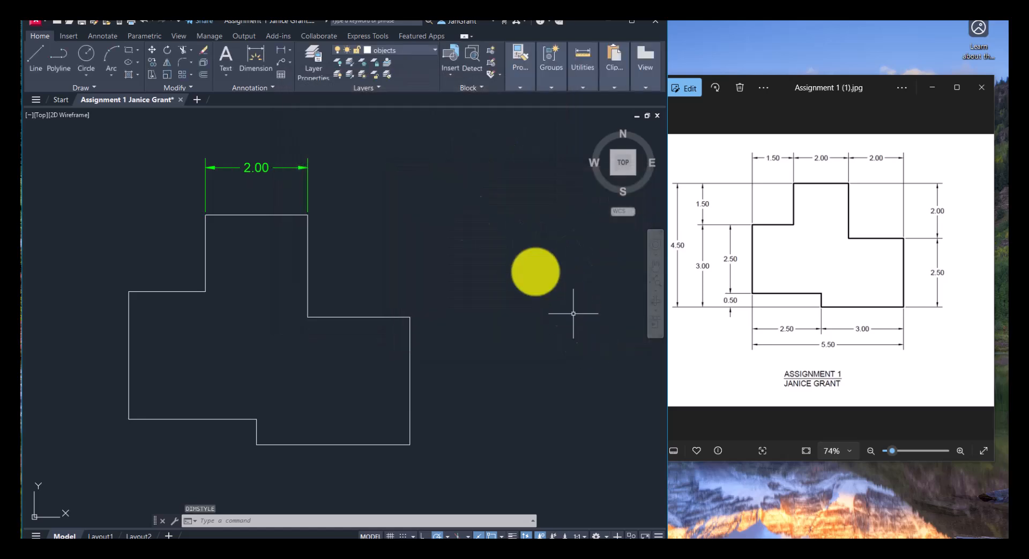
# Add a horizontal linear dimension from the top edge's right end to the right shoulder's outer corner, aligned with the existing top dimension
pyautogui.moveTo(274, 176); pyautogui.dragTo(372, 167, button='middle')
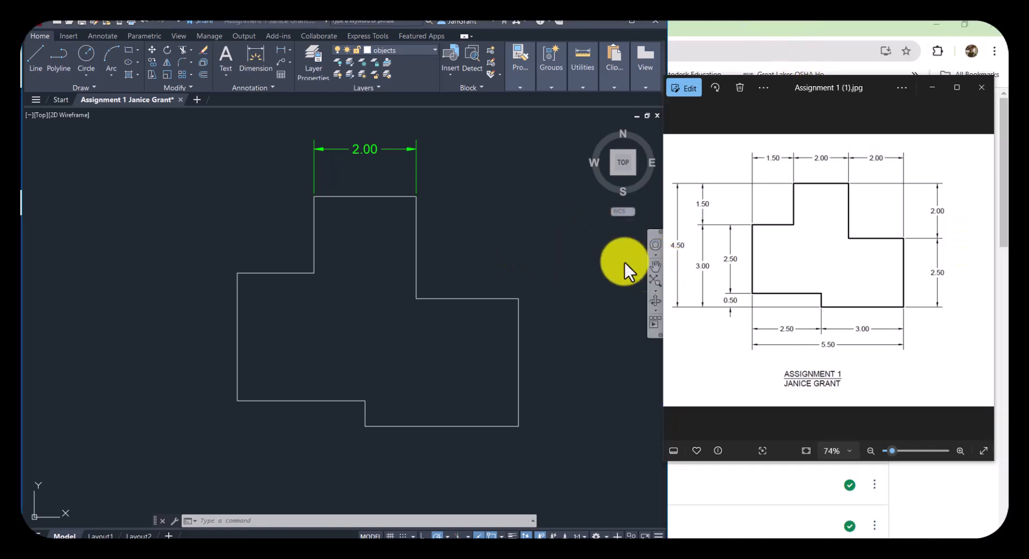
pyautogui.click(491, 243)
pyautogui.moveTo(487, 245); pyautogui.dragTo(432, 255, button='middle')
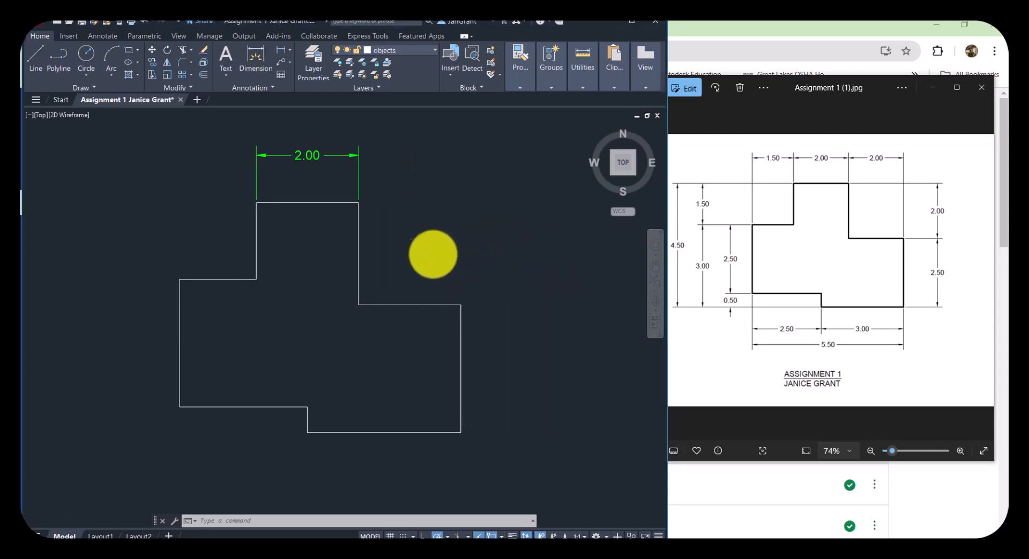
pyautogui.click(289, 50)
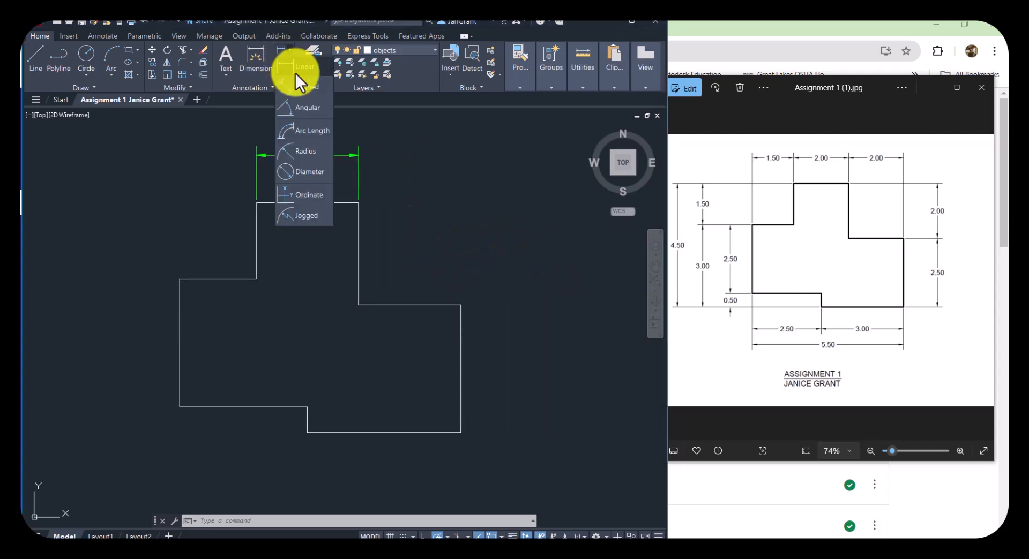
pyautogui.click(308, 85)
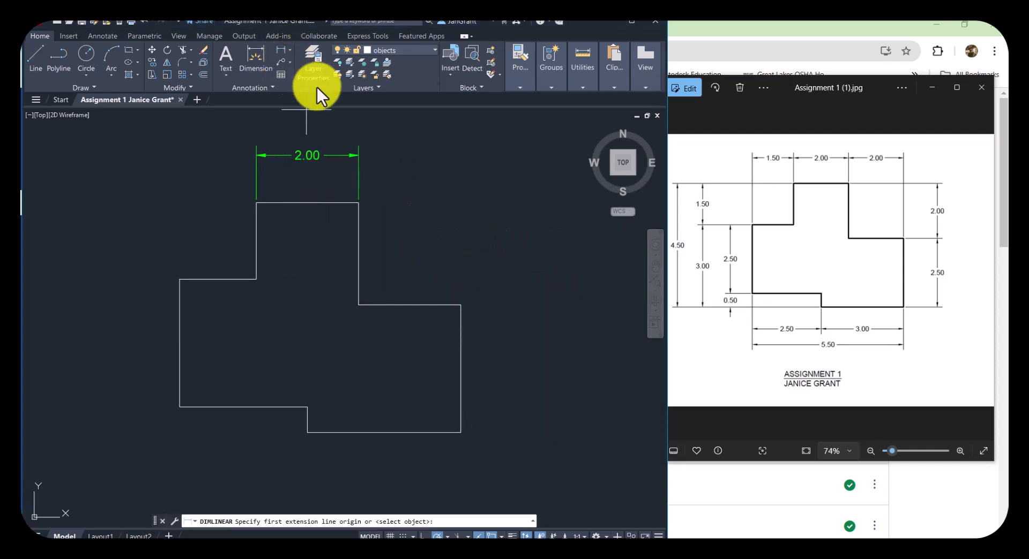
pyautogui.click(358, 202)
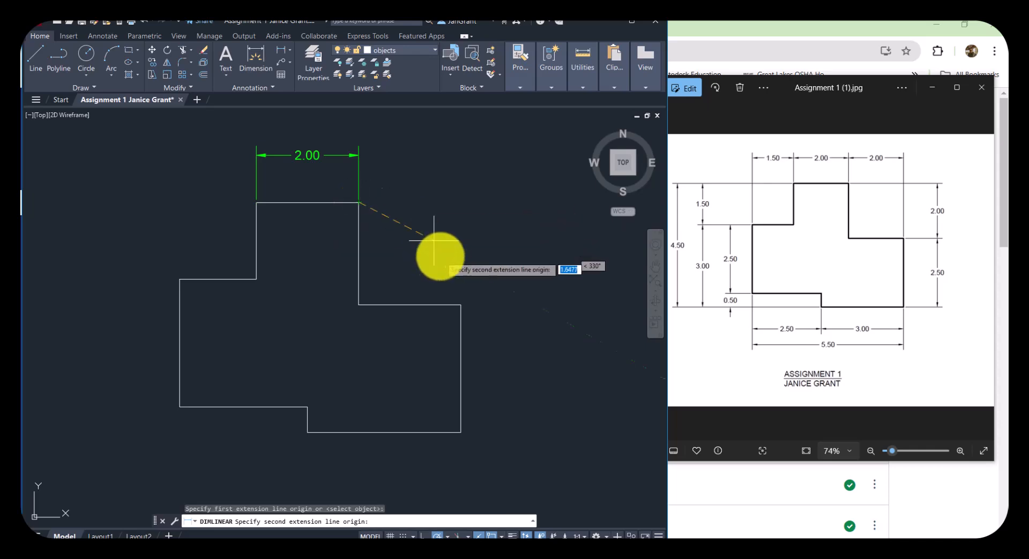
pyautogui.click(461, 305)
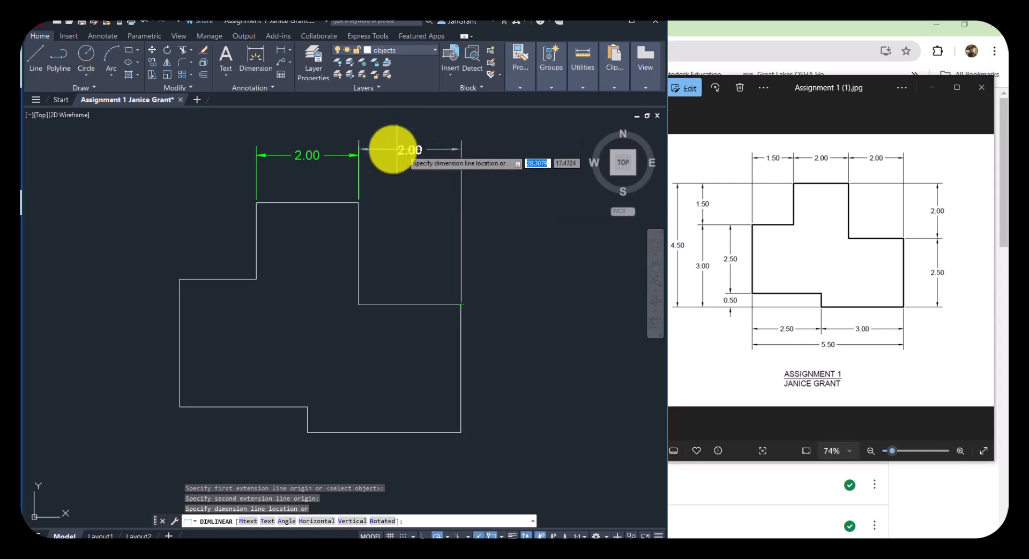
pyautogui.click(358, 155)
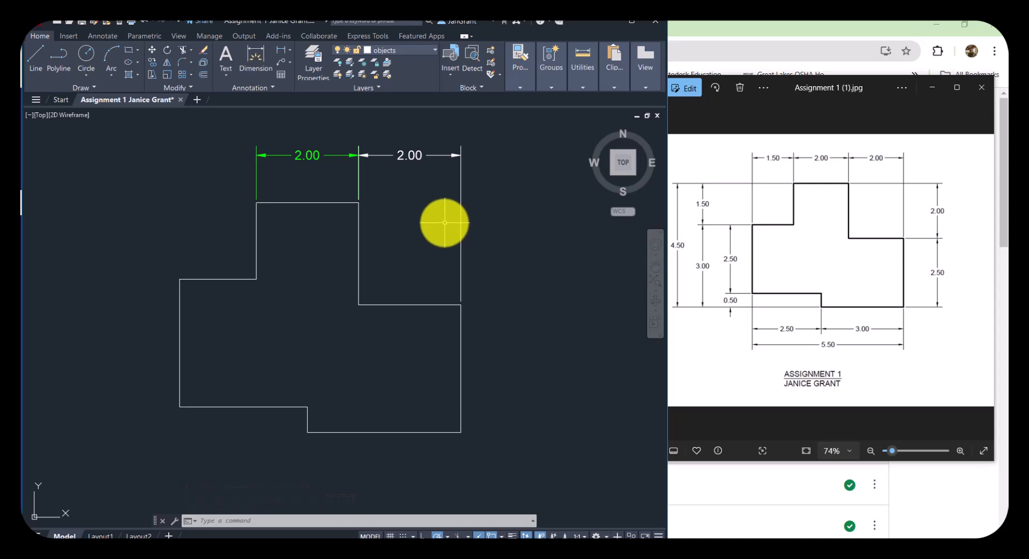
# Move the right shoulder's horizontal dimension to the dimtext layer and clear the selection
pyautogui.click(437, 155)
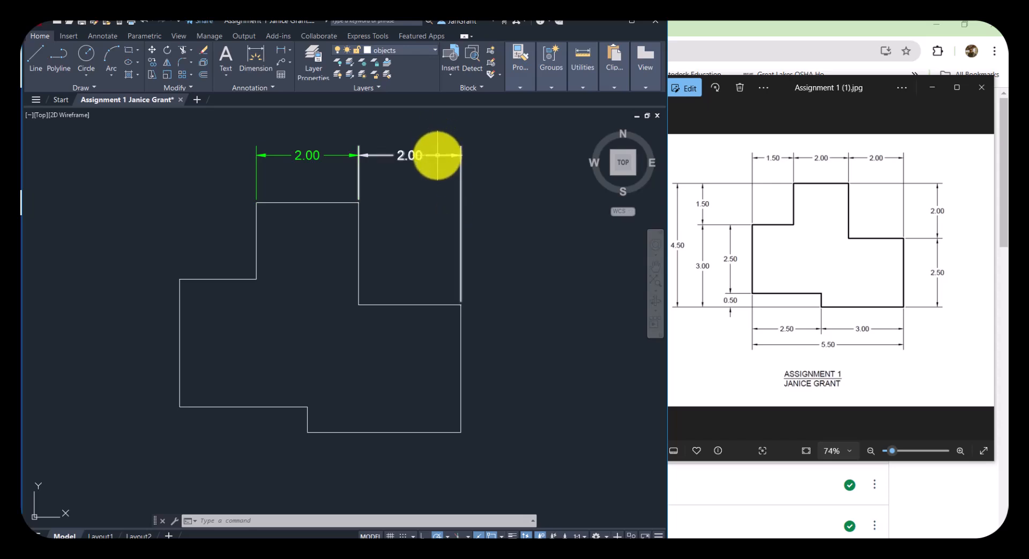
pyautogui.click(416, 53)
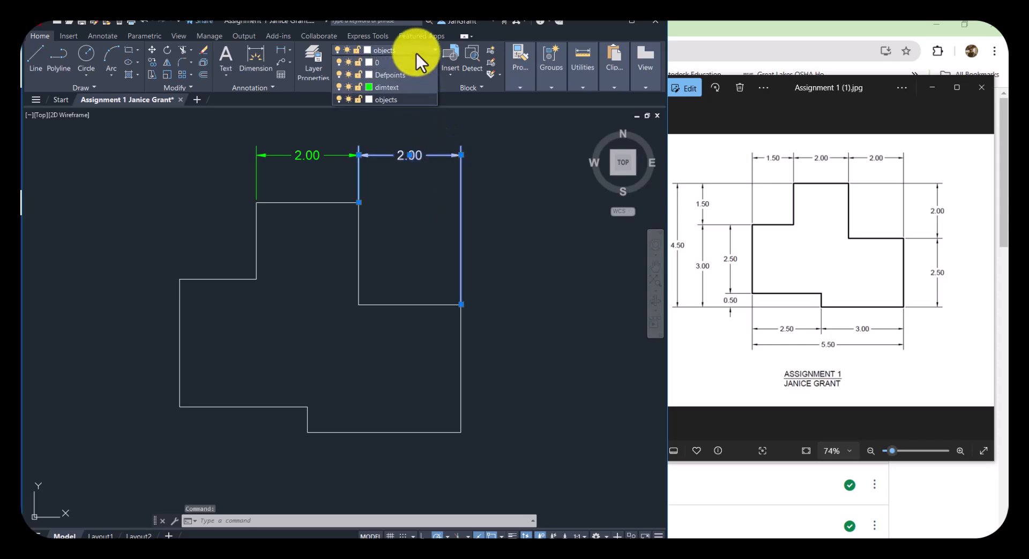
pyautogui.click(390, 88)
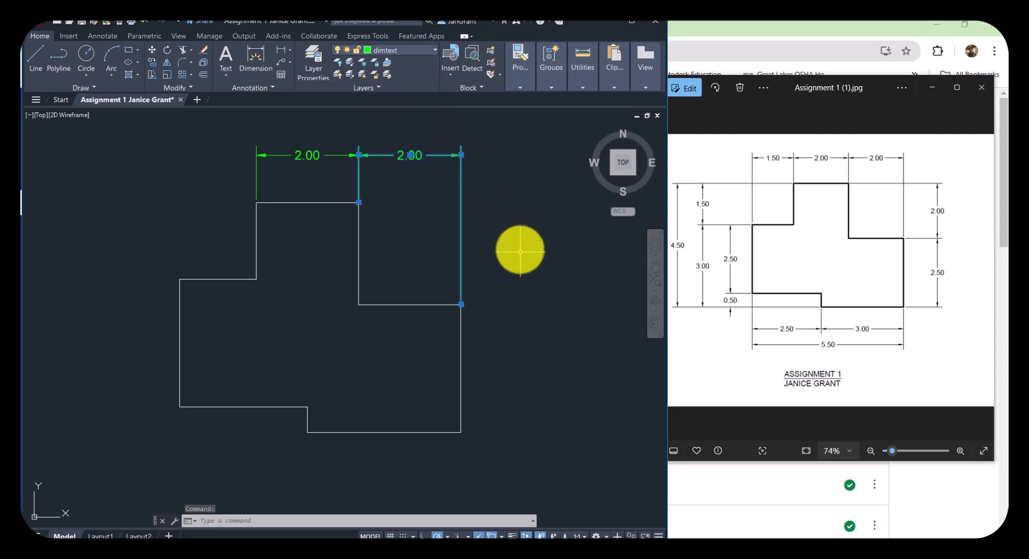
pyautogui.press('Escape')
pyautogui.press('Escape')
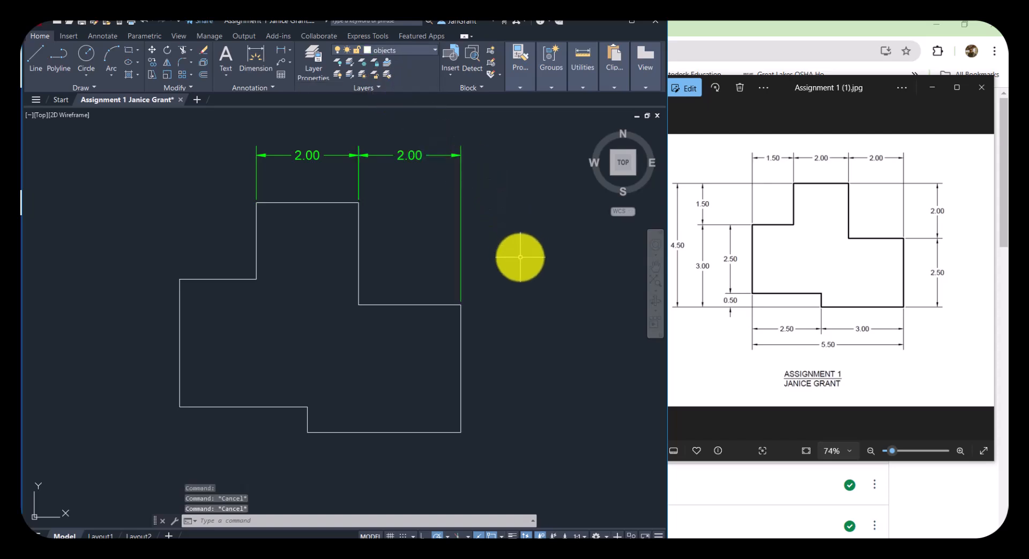
# Make dimtext the current layer
pyautogui.moveTo(515, 255)
pyautogui.mouseDown(button='middle')
pyautogui.moveTo(413, 248)
pyautogui.moveTo(453, 272)
pyautogui.moveTo(535, 260)
pyautogui.mouseUp(button='middle')
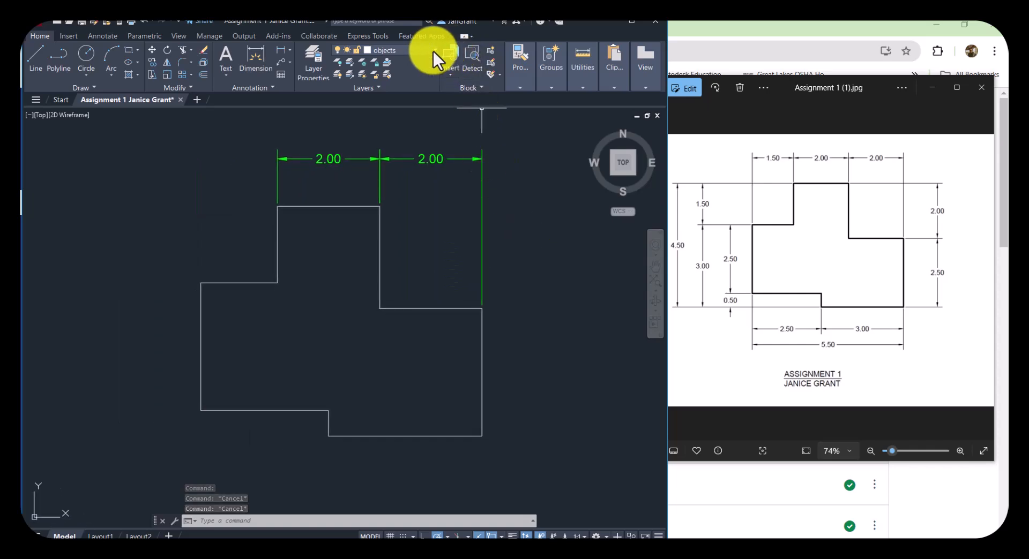
pyautogui.click(409, 49)
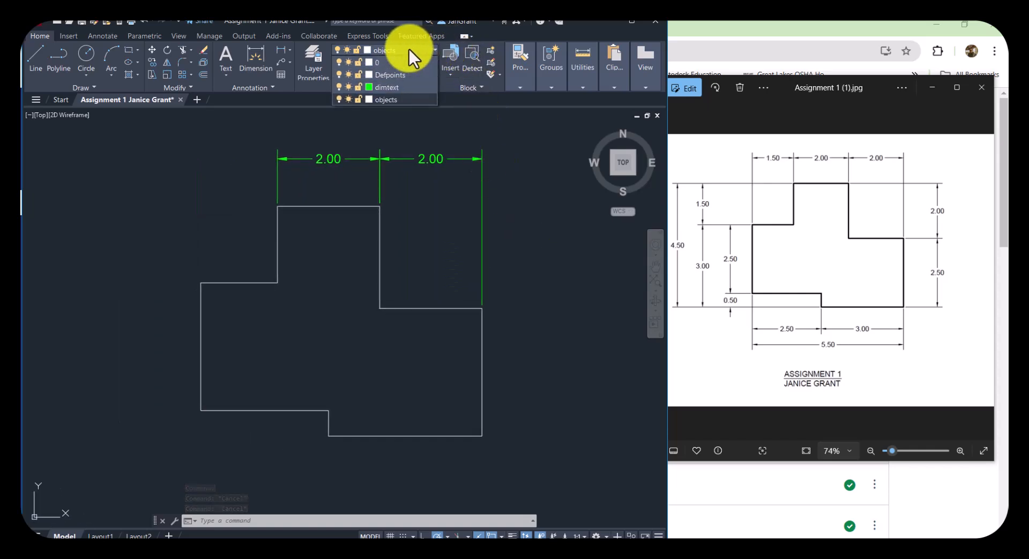
pyautogui.click(396, 89)
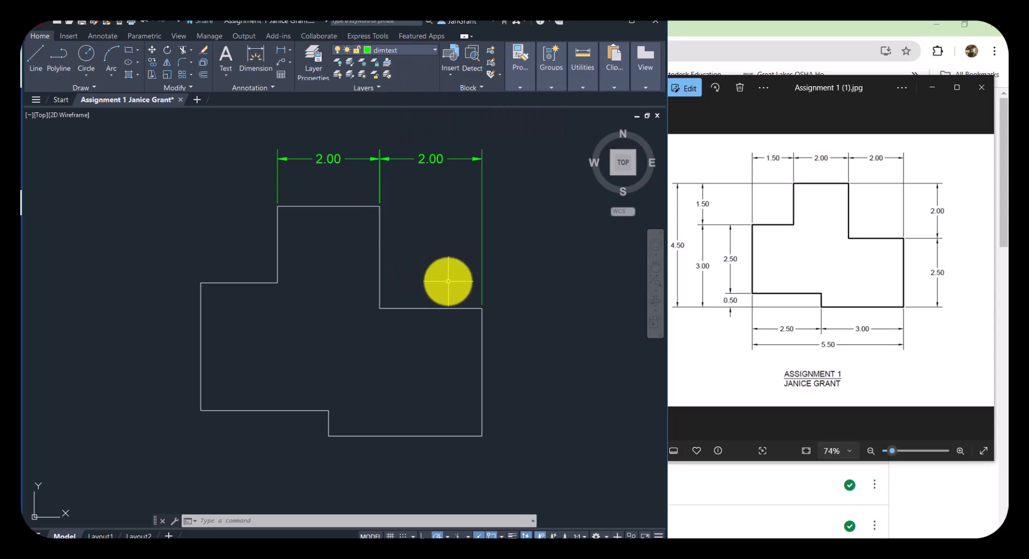
# Add a vertical linear dimension from the top edge's right end to the right shoulder's outer corner, placed to the right of the shape
pyautogui.moveTo(428, 277); pyautogui.dragTo(305, 263, button='middle')
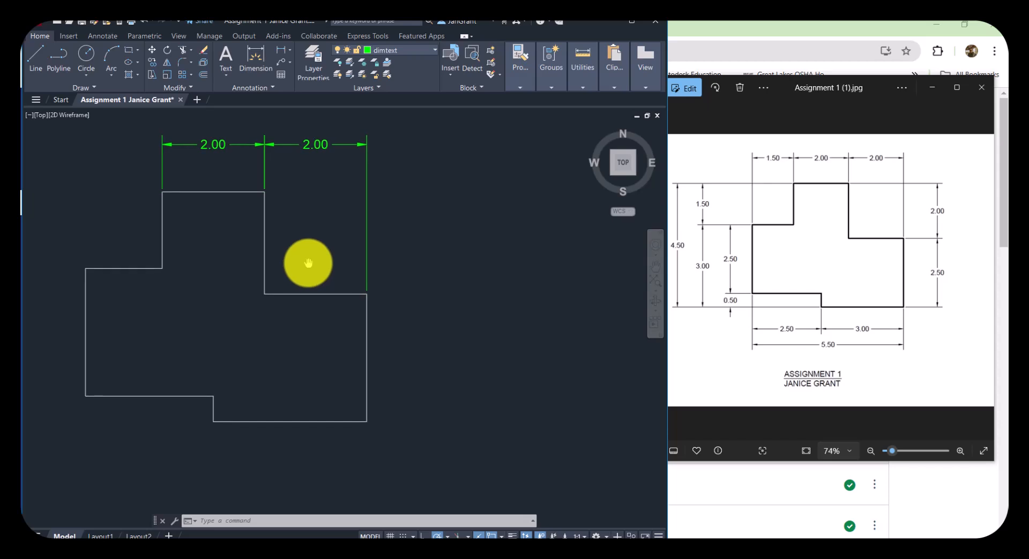
pyautogui.click(279, 50)
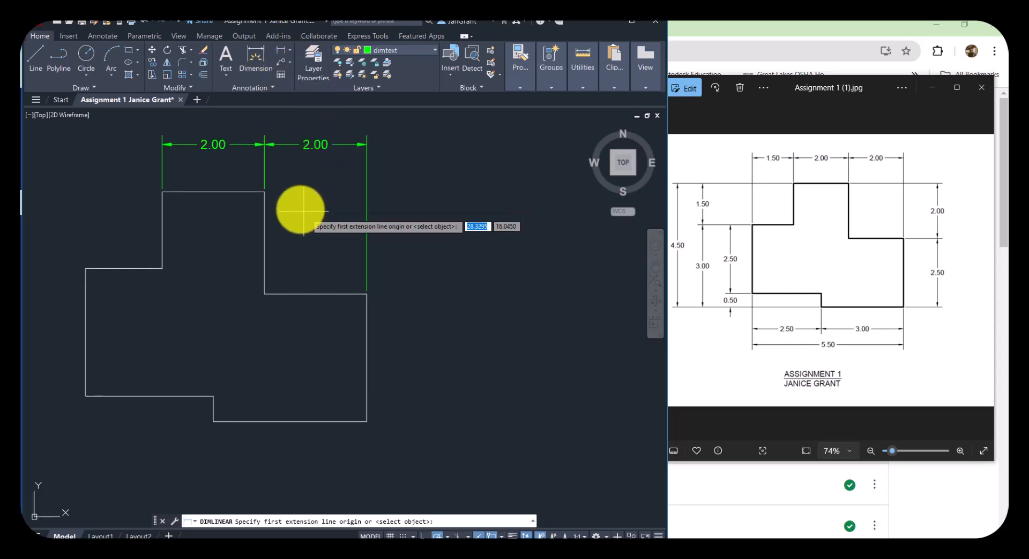
pyautogui.click(264, 192)
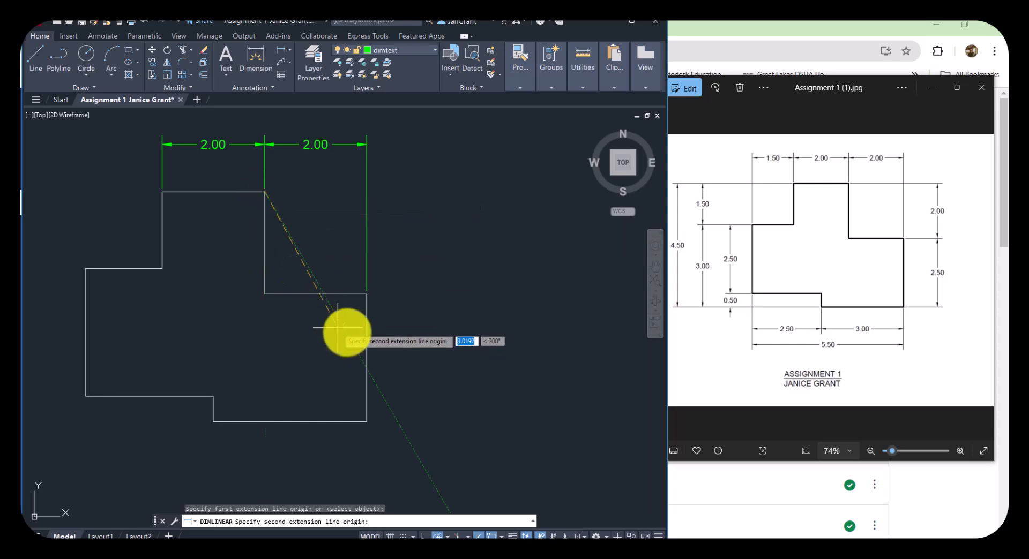
pyautogui.click(366, 294)
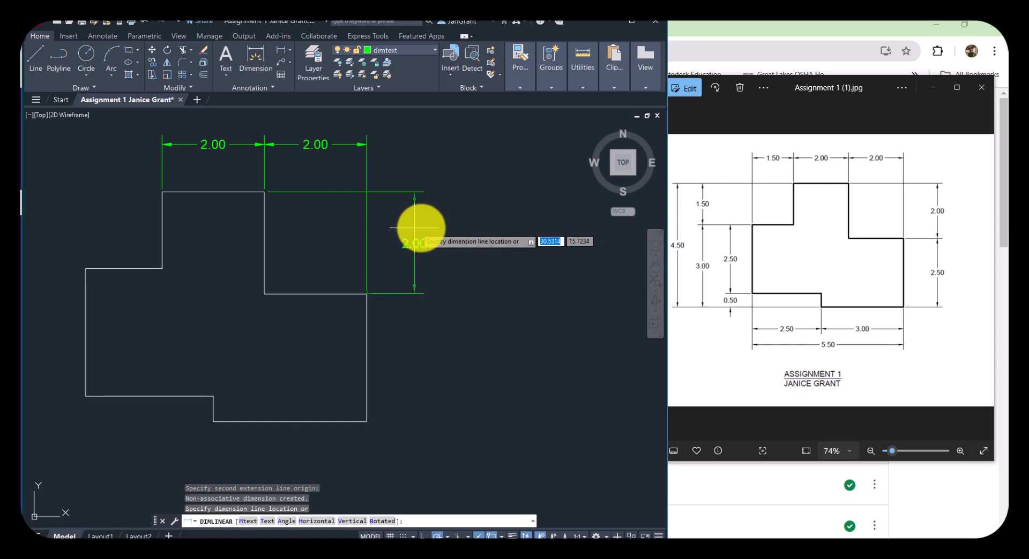
pyautogui.click(441, 231)
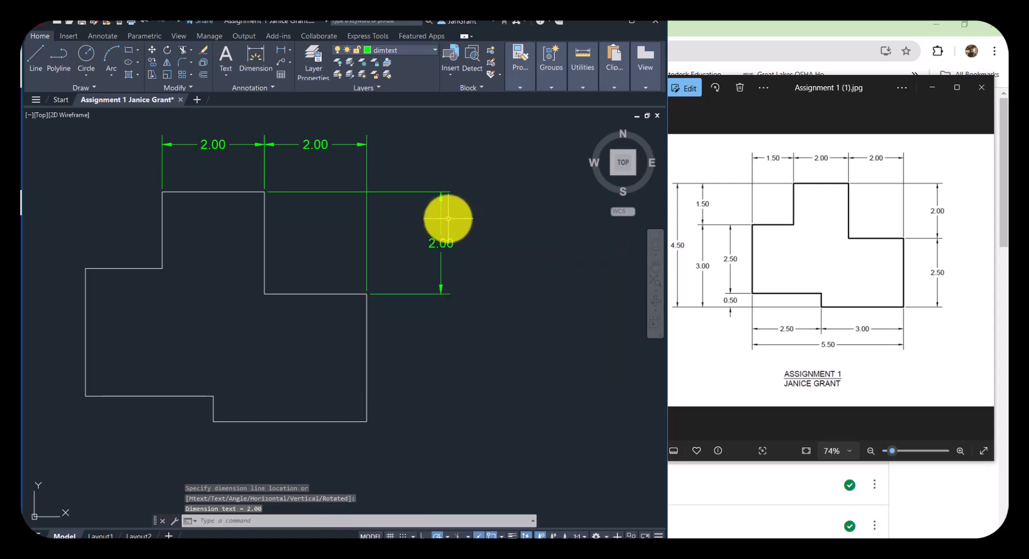
# Stretch the vertical dimension's lower extension line origin to the inner corner of the right shoulder and clear the selection
pyautogui.scroll(2, 345, 259)
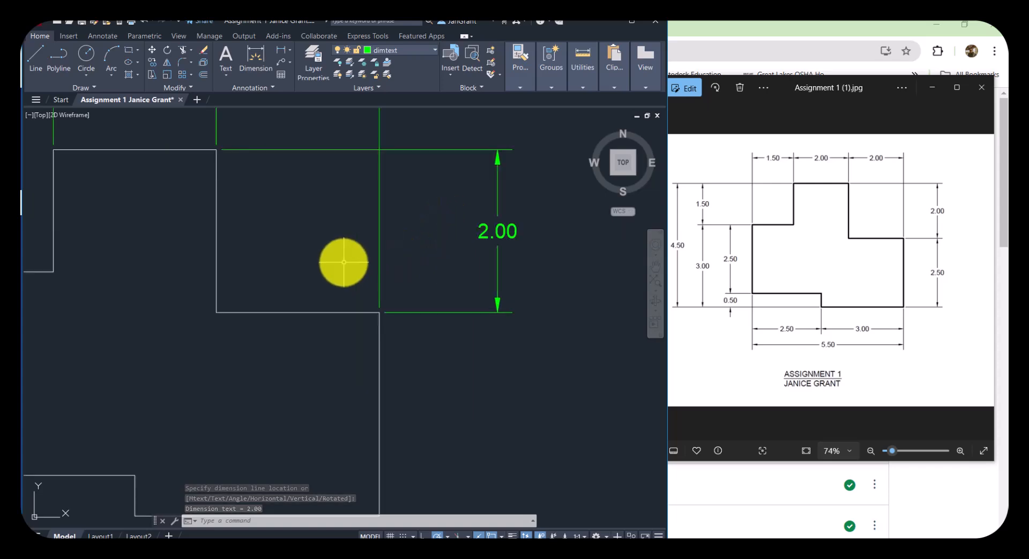
pyautogui.click(406, 326)
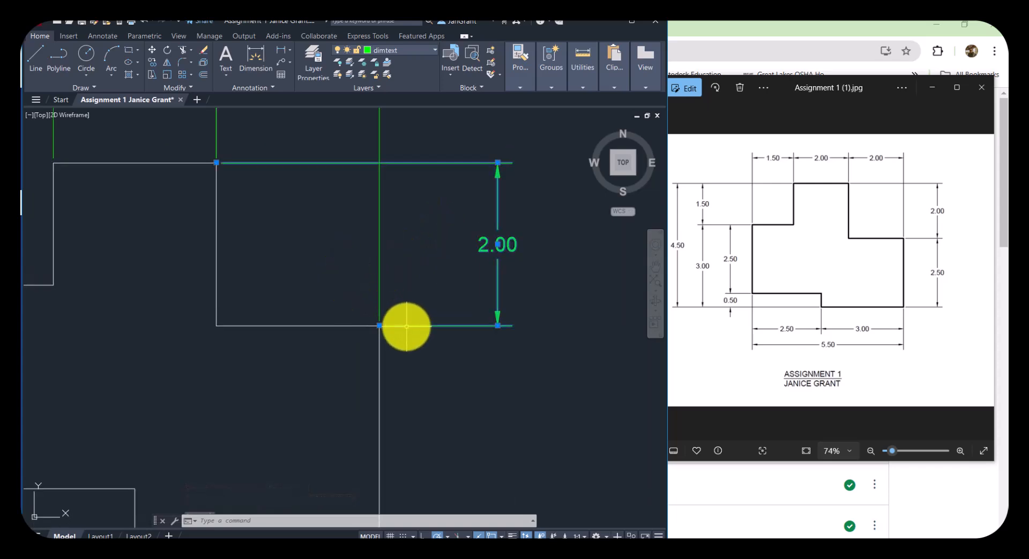
pyautogui.click(379, 325)
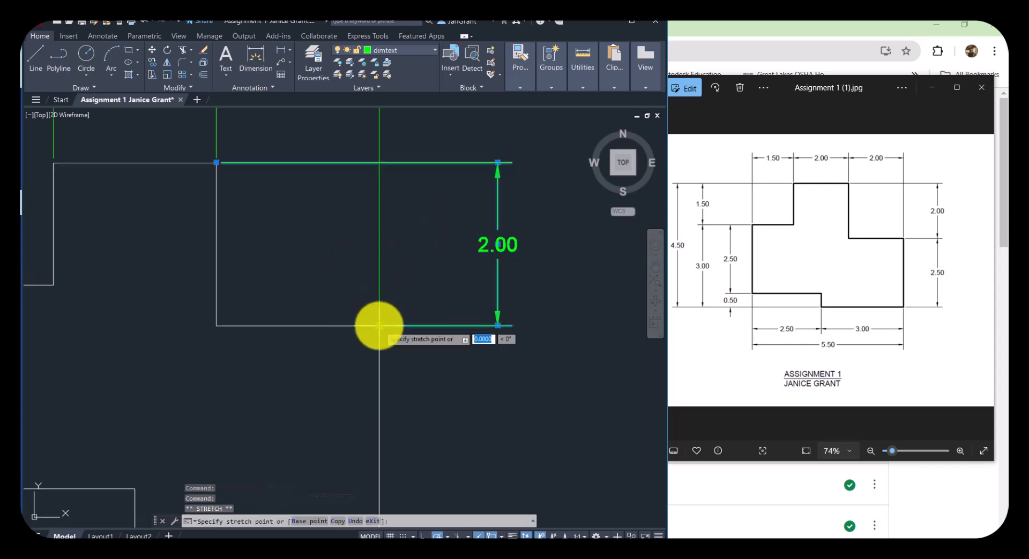
pyautogui.click(216, 325)
pyautogui.scroll(-2, 257, 249)
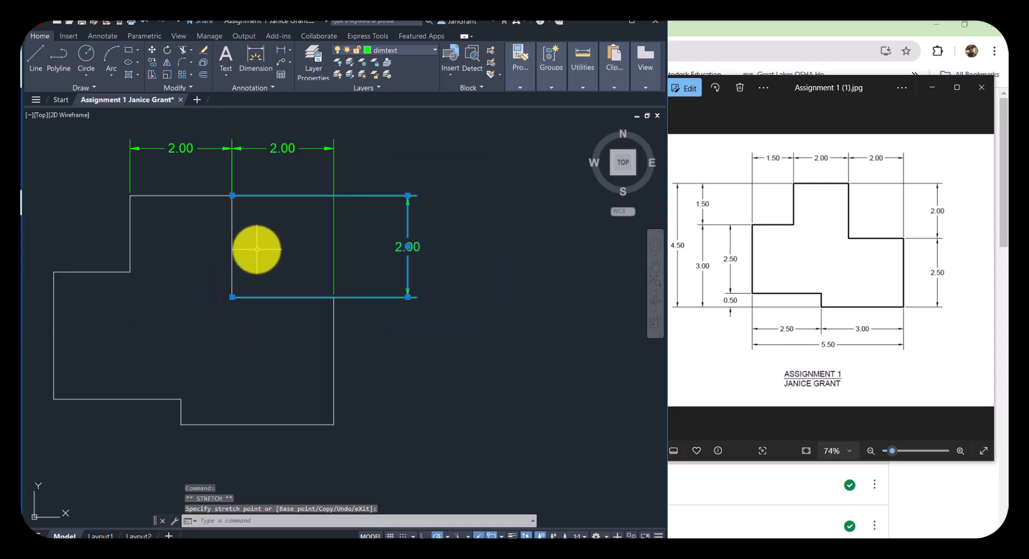
pyautogui.press('Escape')
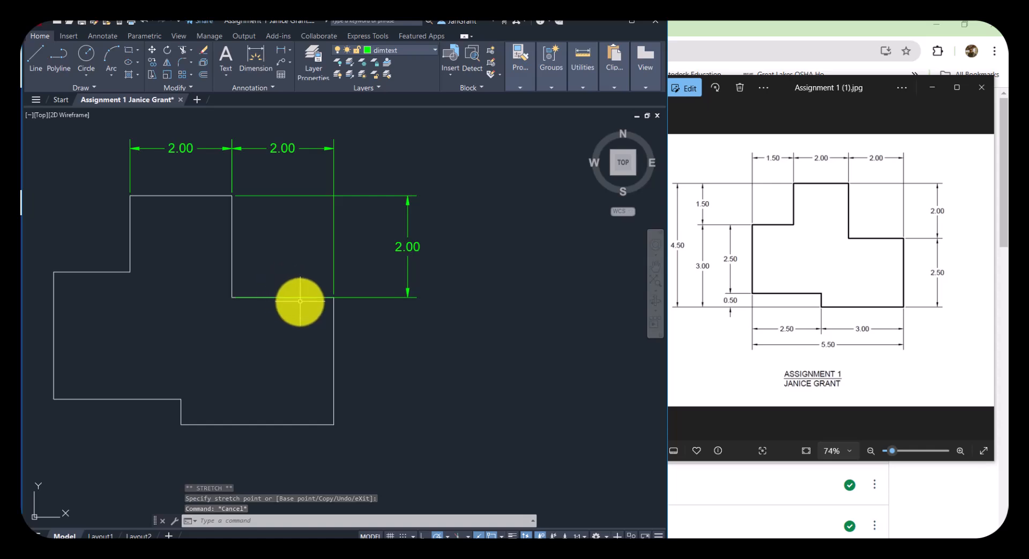
# Stretch the vertical dimension's lower extension line origin back to the right shoulder's outer corner and clear the selection
pyautogui.scroll(2, 279, 294)
pyautogui.moveTo(266, 252); pyautogui.dragTo(265, 282, button='middle')
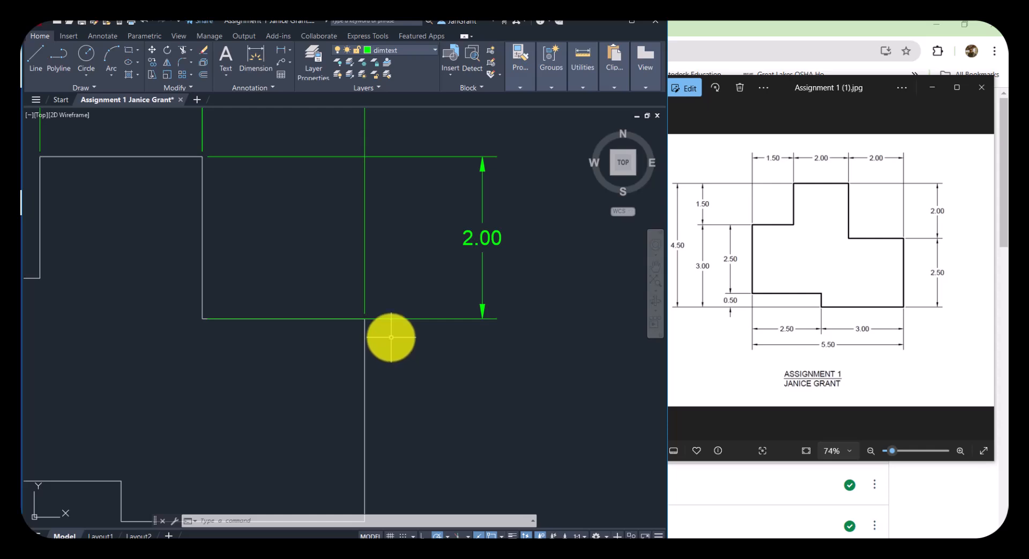
pyautogui.click(406, 319)
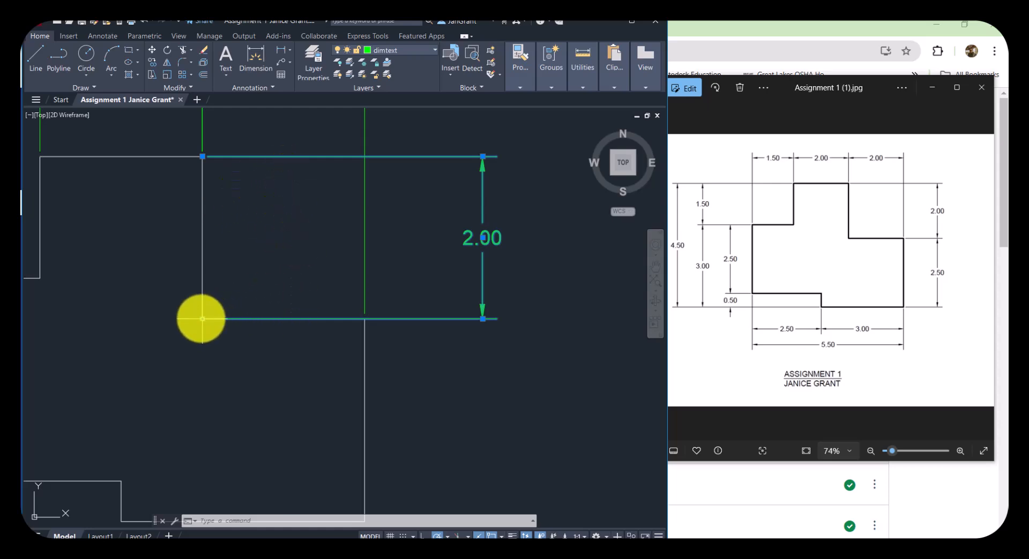
pyautogui.click(202, 319)
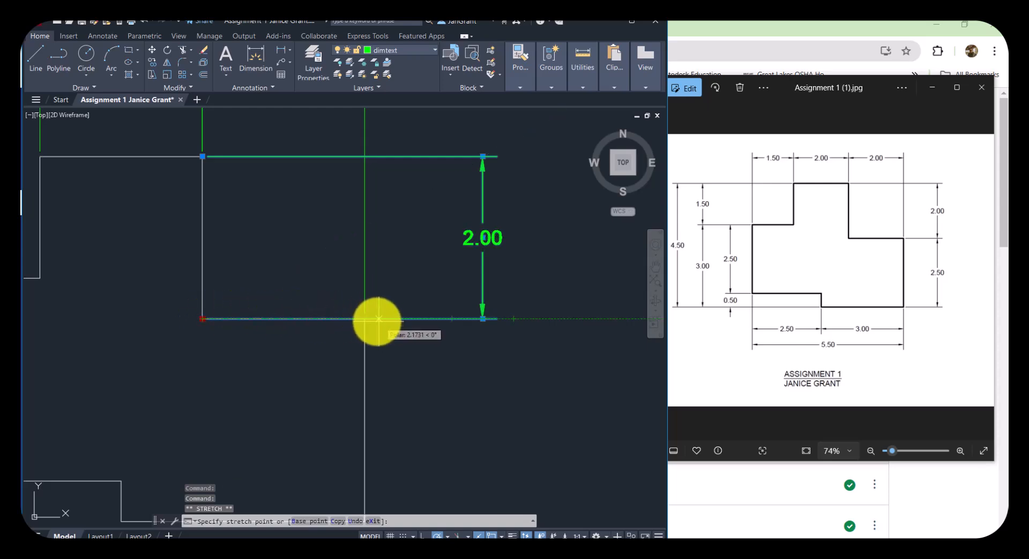
pyautogui.click(365, 320)
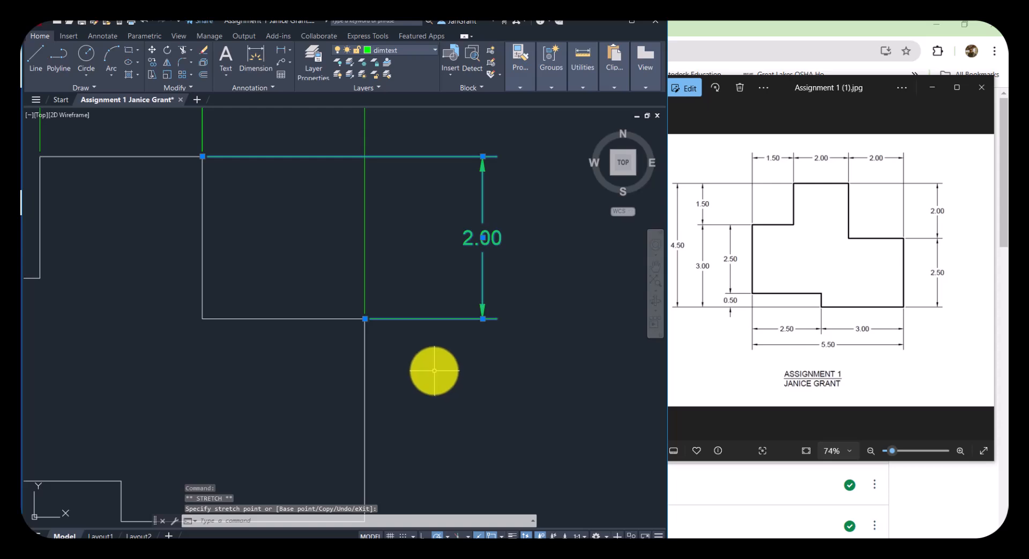
pyautogui.press('Escape')
pyautogui.press('Escape')
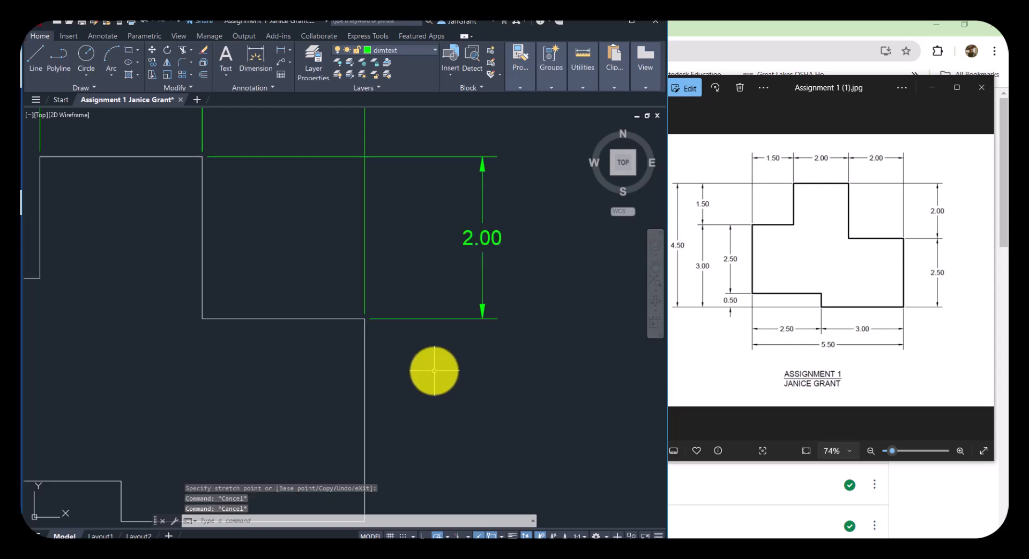
# Remove the LineWeight toggle from the status bar and review the list of object snap modes
pyautogui.scroll(-2, 434, 371)
pyautogui.moveTo(435, 372); pyautogui.dragTo(446, 341, button='middle')
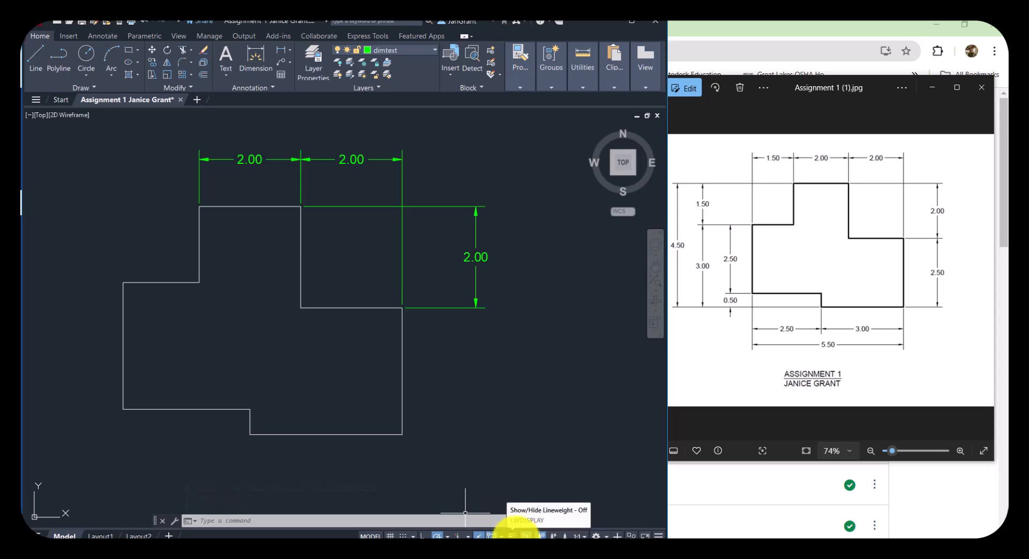
pyautogui.click(658, 536)
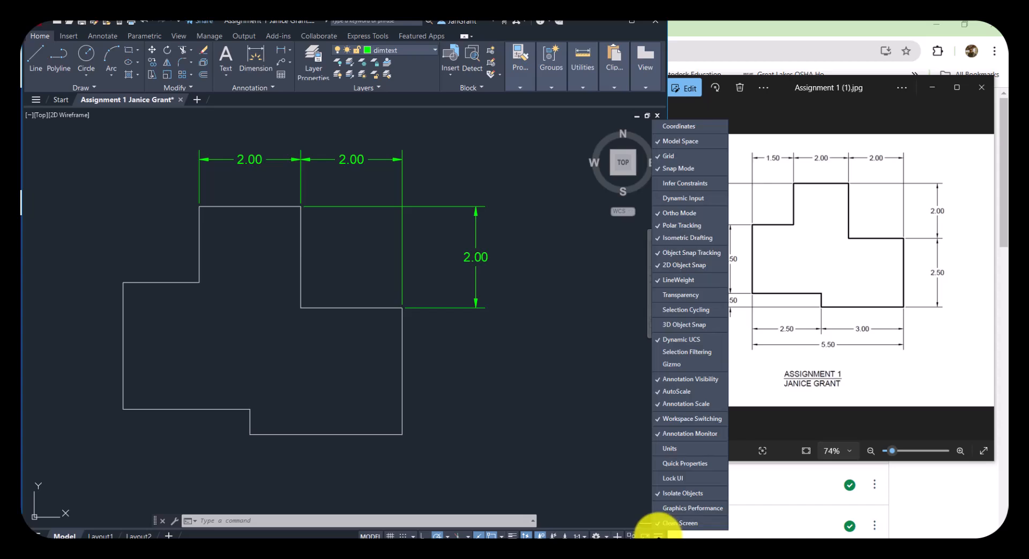
pyautogui.click(695, 280)
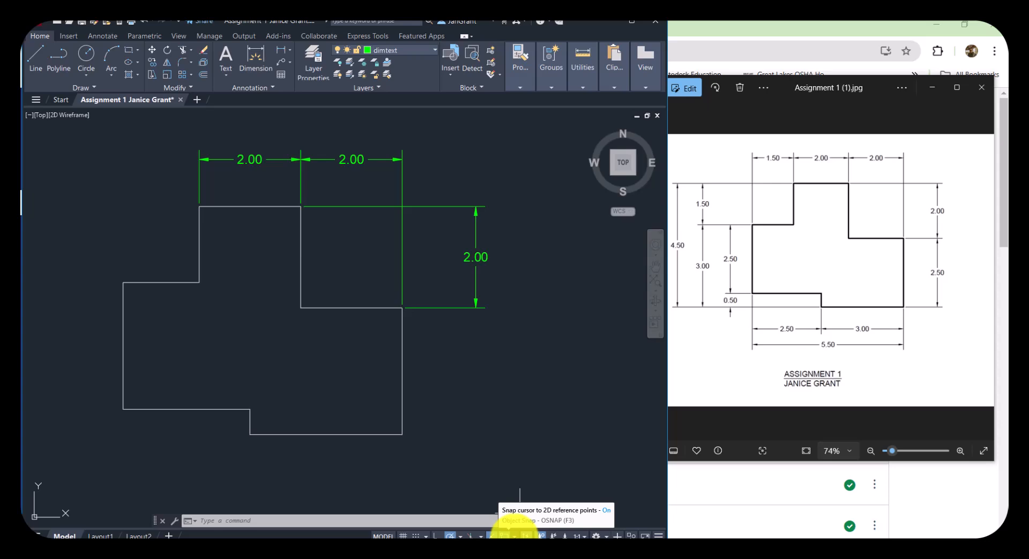
pyautogui.click(513, 535)
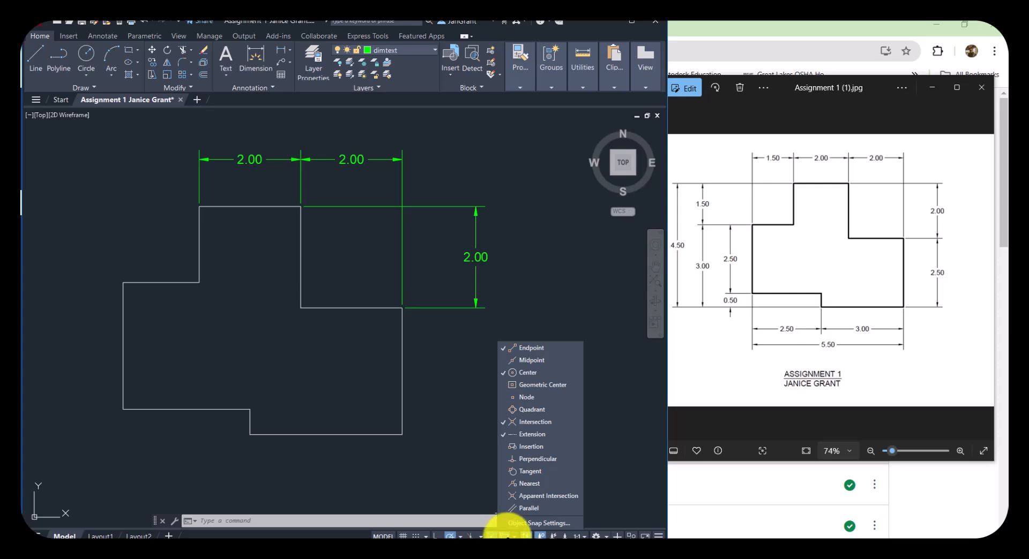
pyautogui.click(446, 374)
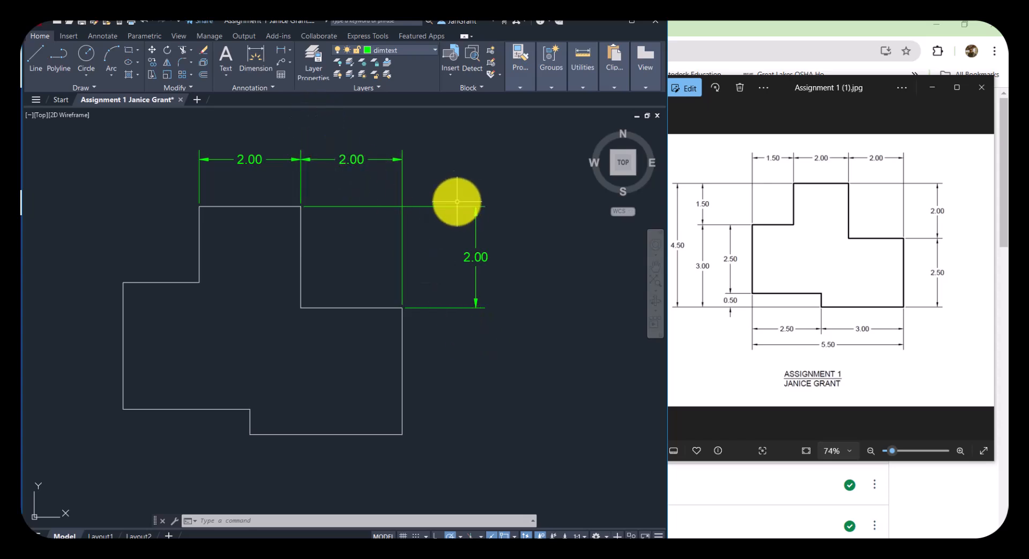
# Add a vertical linear dimension to the shape's lower right edge, aligned beneath the existing vertical dimension
pyautogui.rightClick(471, 171)
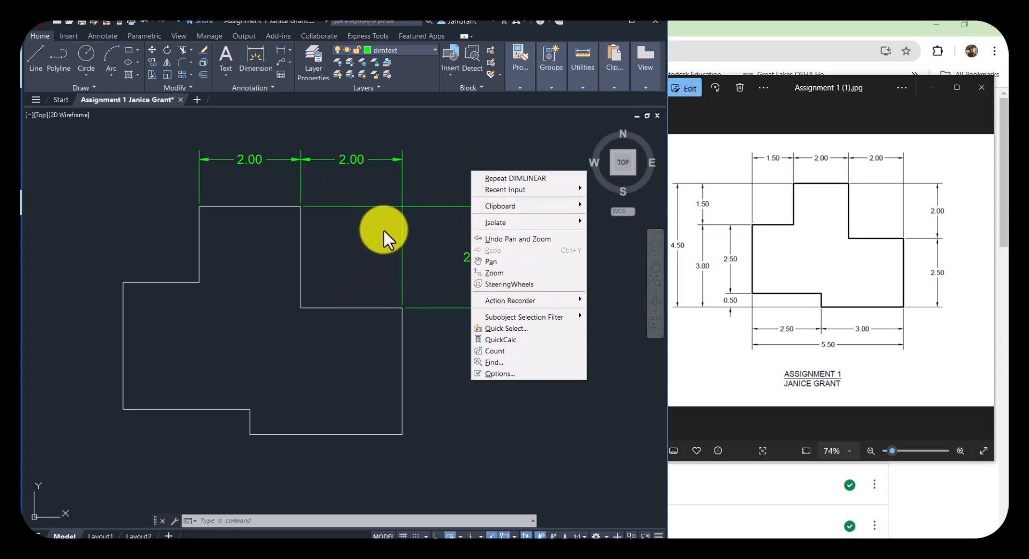
pyautogui.click(526, 178)
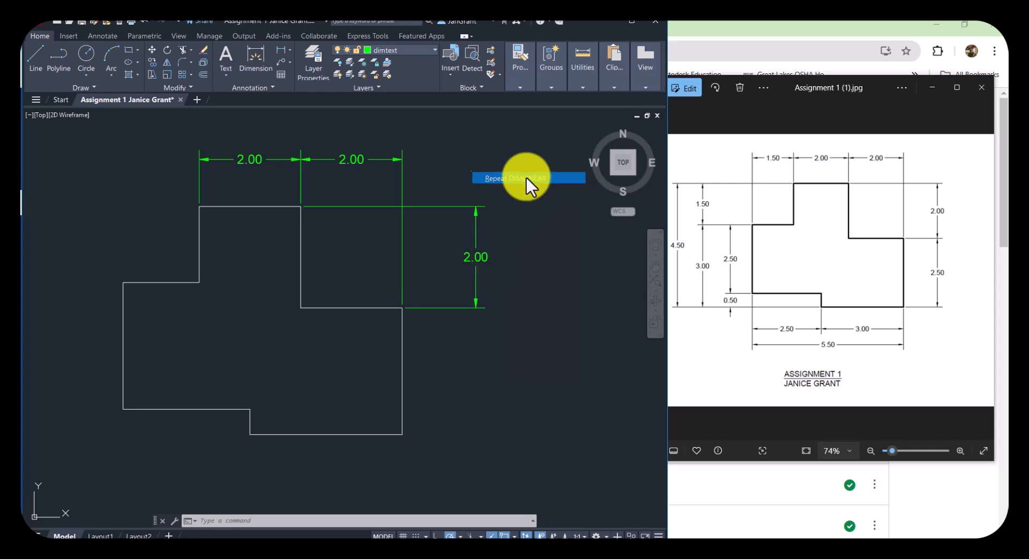
pyautogui.click(402, 309)
pyautogui.click(402, 435)
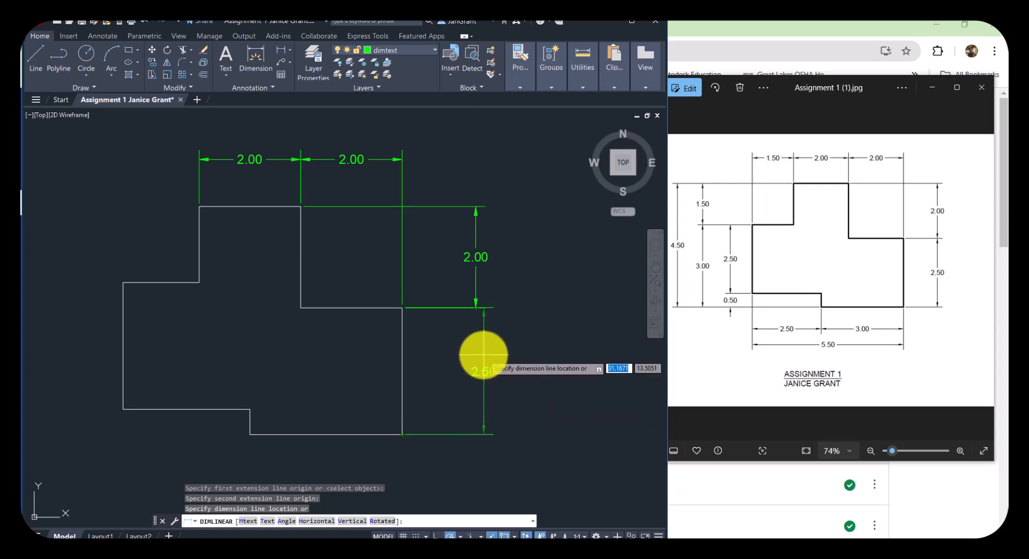
pyautogui.click(475, 306)
pyautogui.scroll(-3, 310, 363)
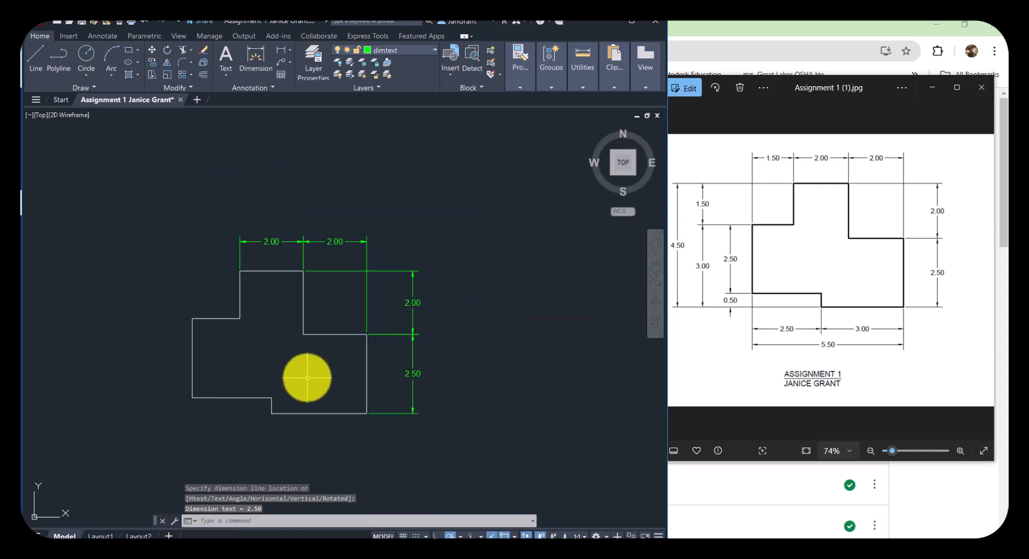
pyautogui.scroll(1, 371, 280)
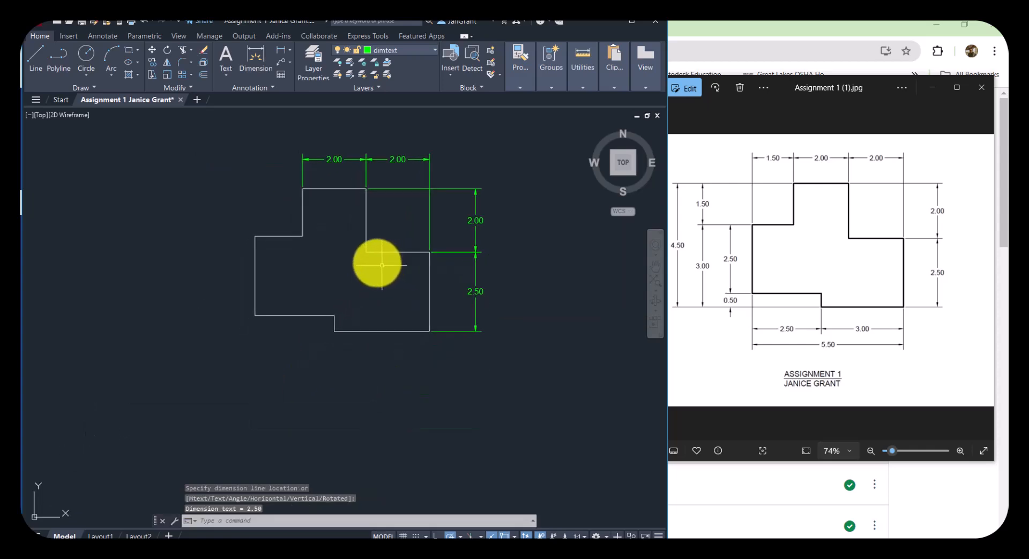
pyautogui.click(316, 160)
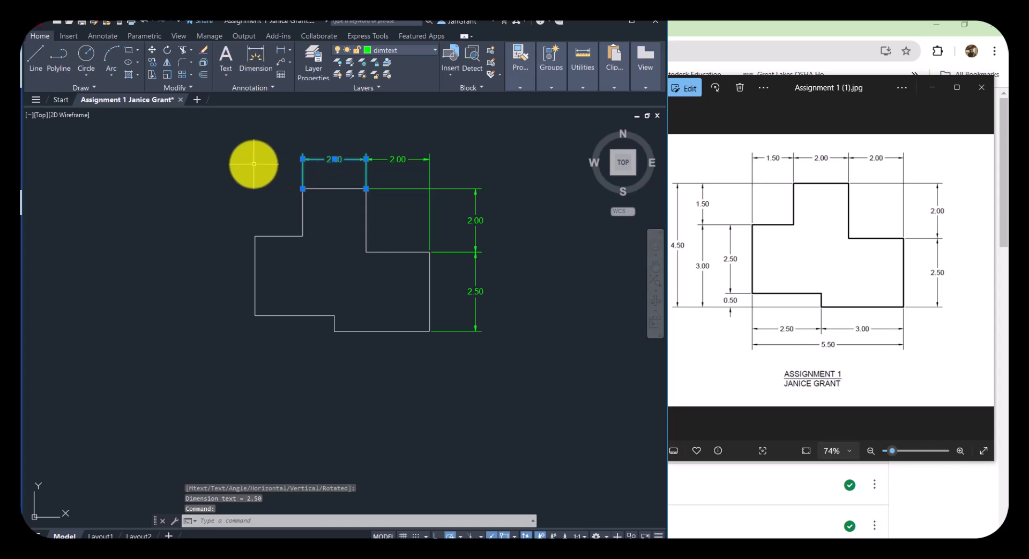
pyautogui.press('Escape')
pyautogui.press('Escape')
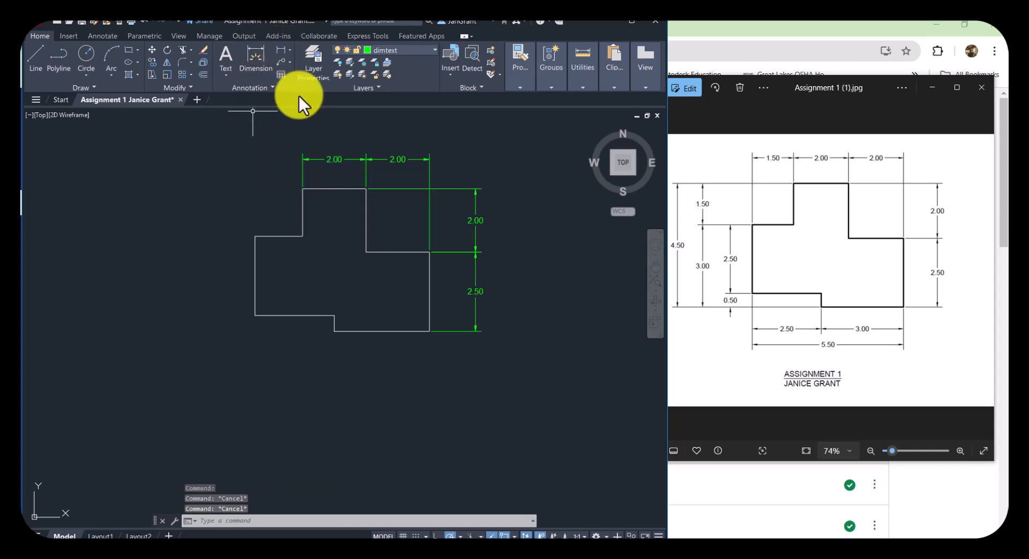
# Add a horizontal linear dimension to the lowest bottom edge, from its right corner to its left corner, placed below the shape
pyautogui.rightClick(182, 210)
pyautogui.click(217, 217)
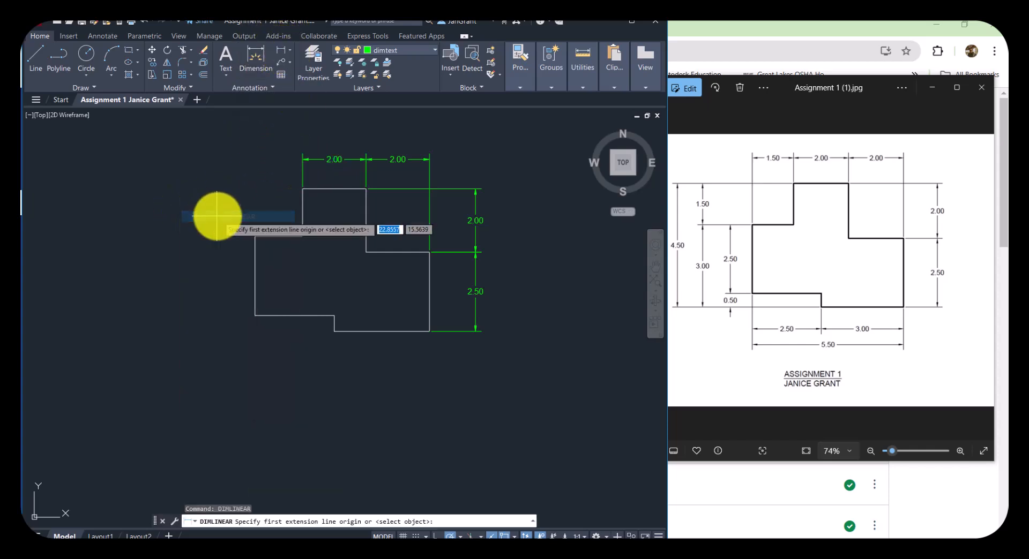
pyautogui.click(429, 331)
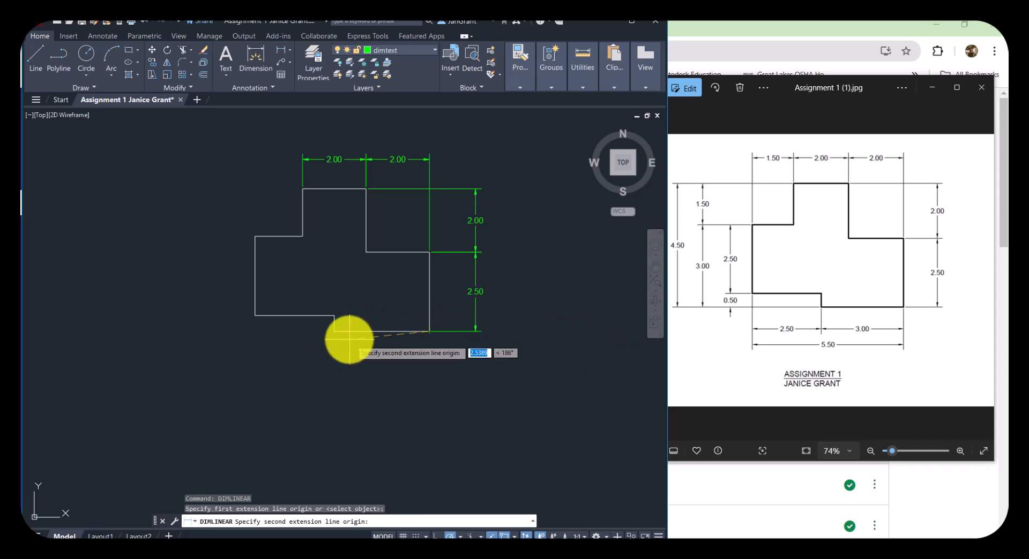
pyautogui.click(335, 331)
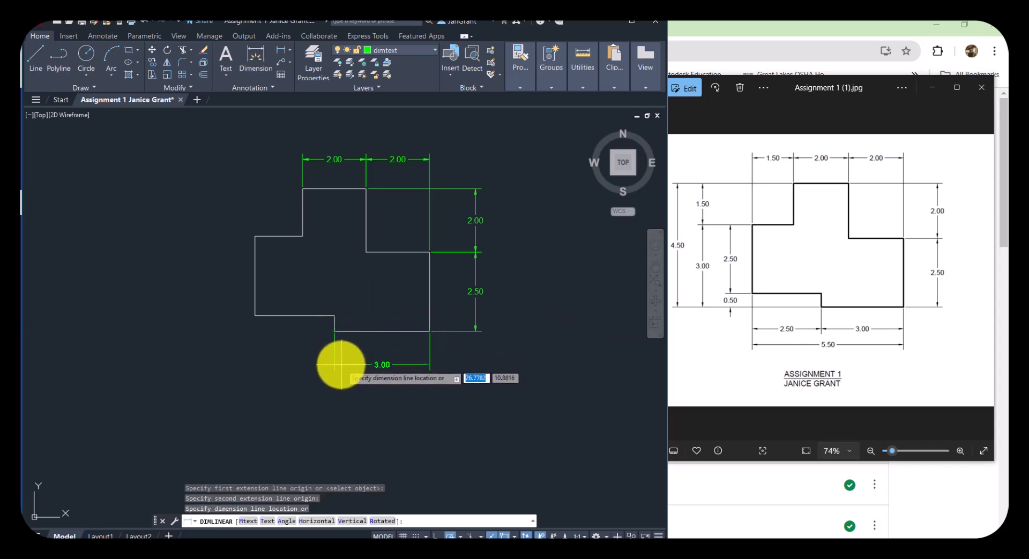
pyautogui.click(337, 366)
# Add a horizontal linear dimension from the lowest edge's left corner to the shape's lower-left outer corner, in line with the neighbouring bottom dimension
pyautogui.rightClick(218, 353)
pyautogui.click(256, 156)
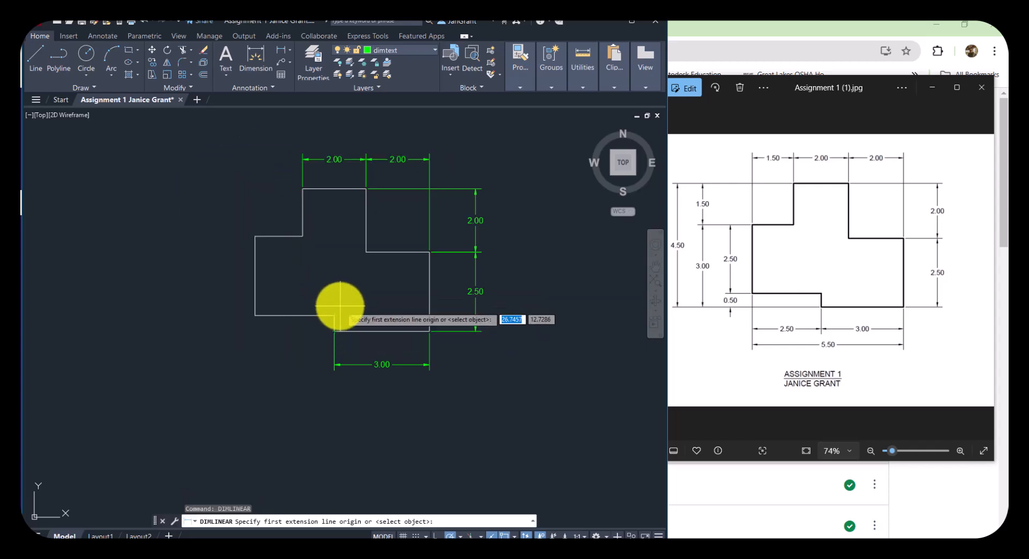
pyautogui.click(333, 331)
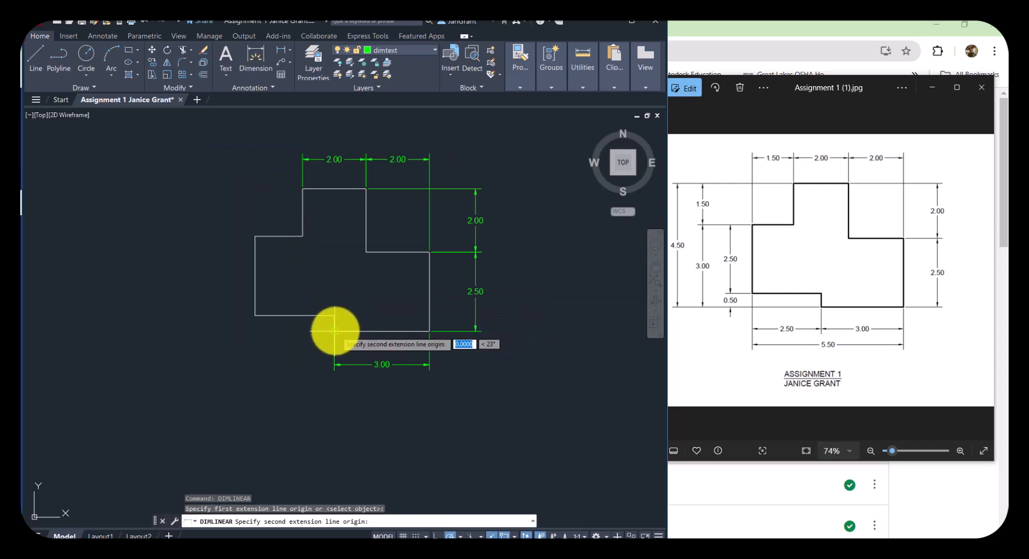
pyautogui.click(254, 316)
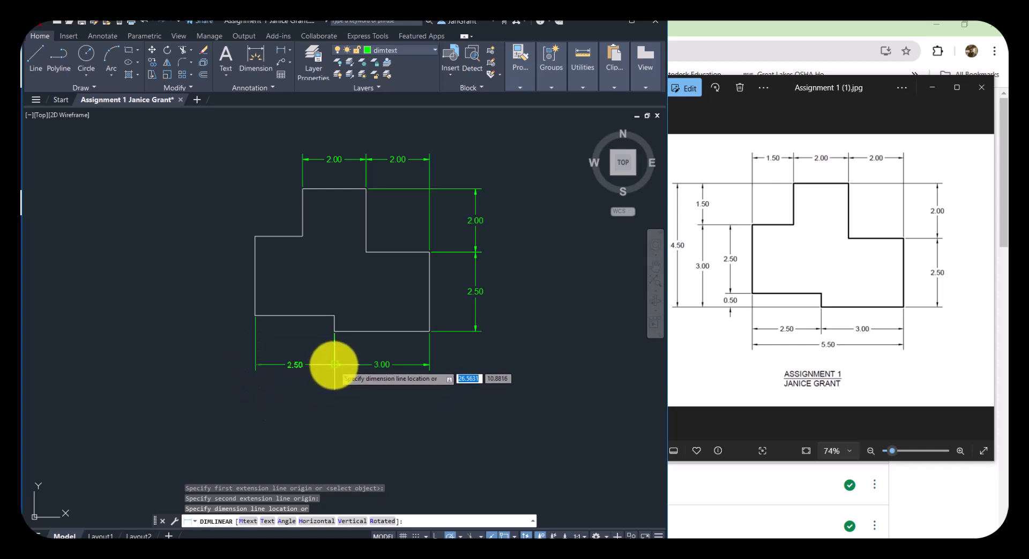
pyautogui.click(335, 364)
# Add an overall horizontal dimension from the lower-right corner to the lower-left outer corner, placed below the two bottom dimensions
pyautogui.scroll(2, 354, 353)
pyautogui.moveTo(358, 343); pyautogui.dragTo(387, 289, button='middle')
pyautogui.rightClick(128, 250)
pyautogui.click(144, 257)
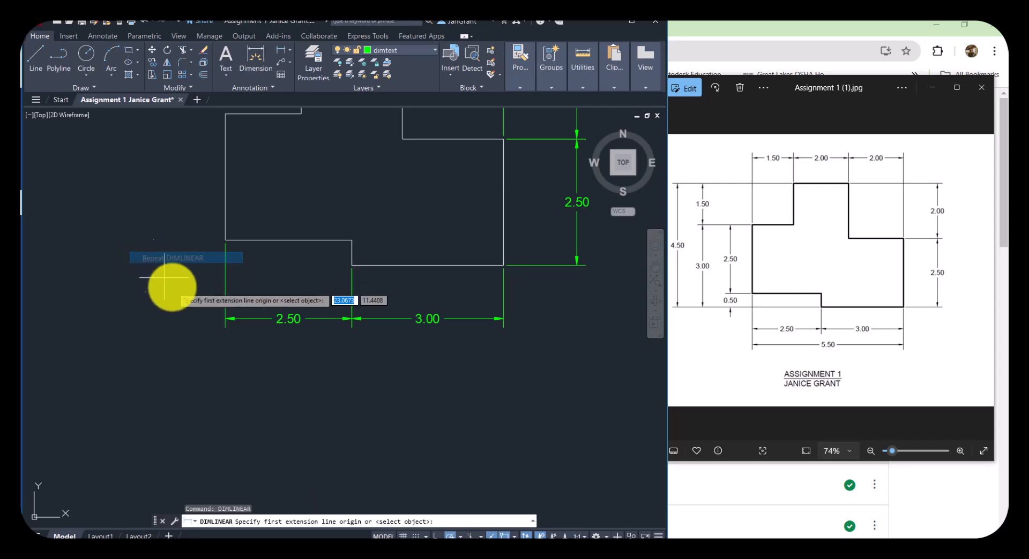
pyautogui.click(503, 265)
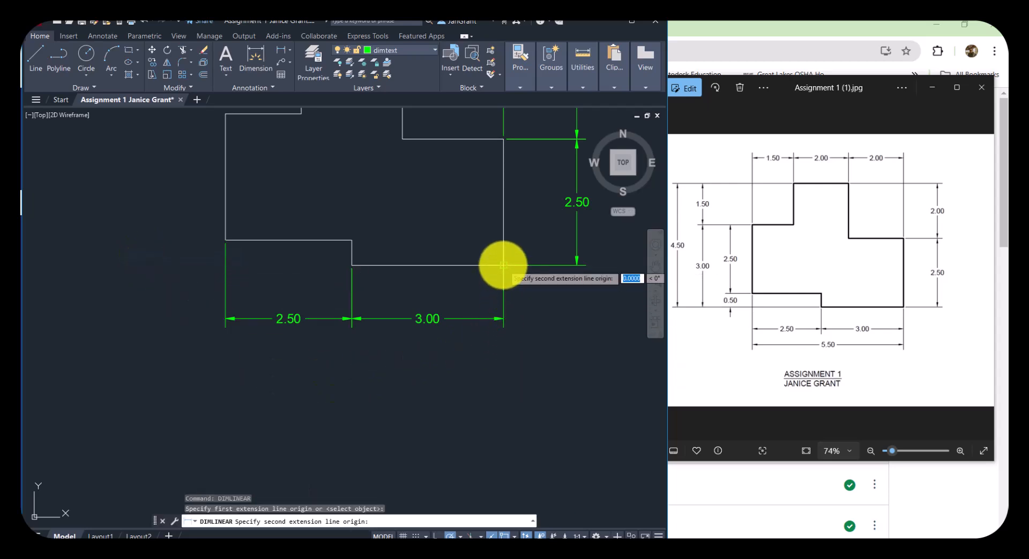
pyautogui.click(225, 241)
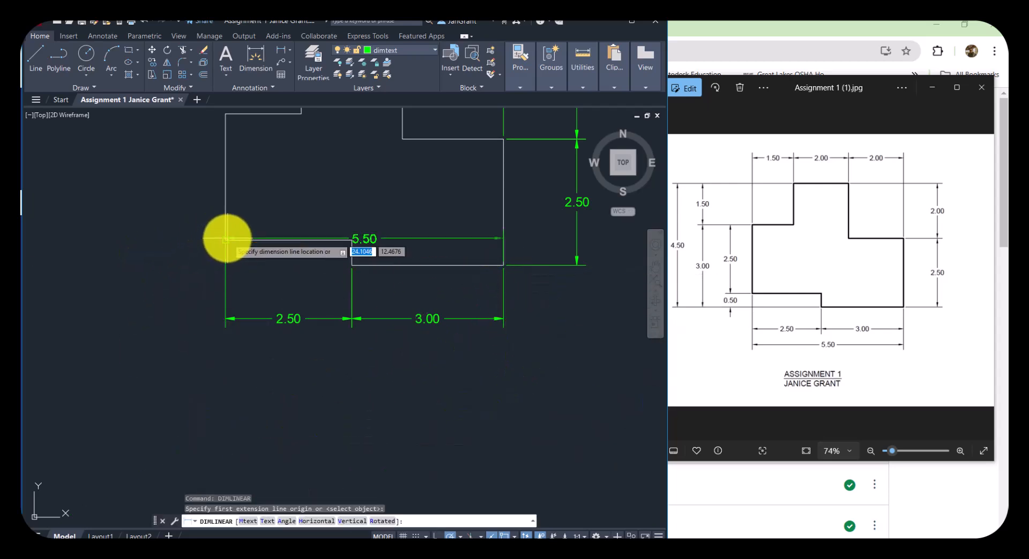
pyautogui.click(278, 352)
# Add a vertical linear dimension from the top edge's left end to the left shoulder's outer corner, placed to the left of the shape
pyautogui.moveTo(141, 225); pyautogui.dragTo(165, 386, button='middle')
pyautogui.rightClick(157, 268)
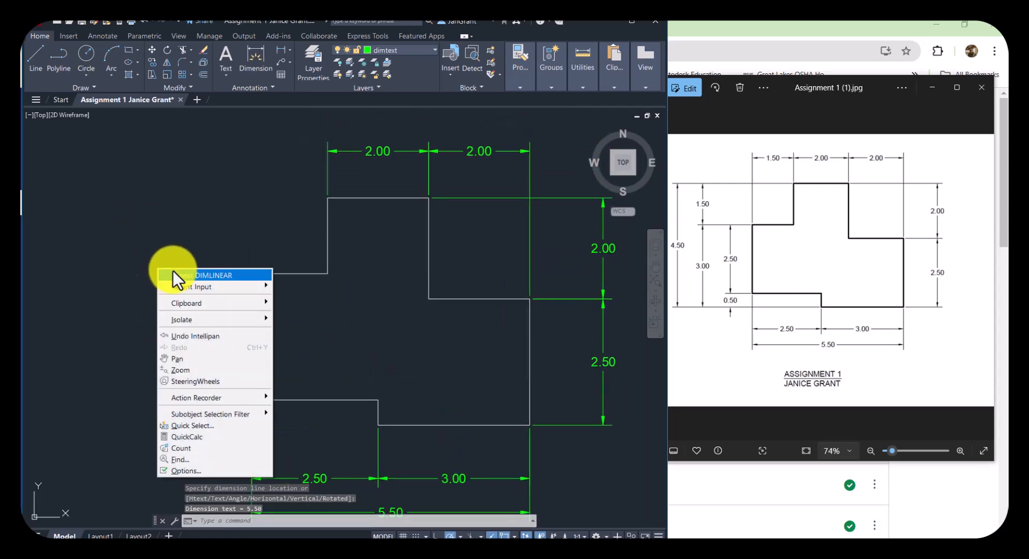
pyautogui.click(172, 272)
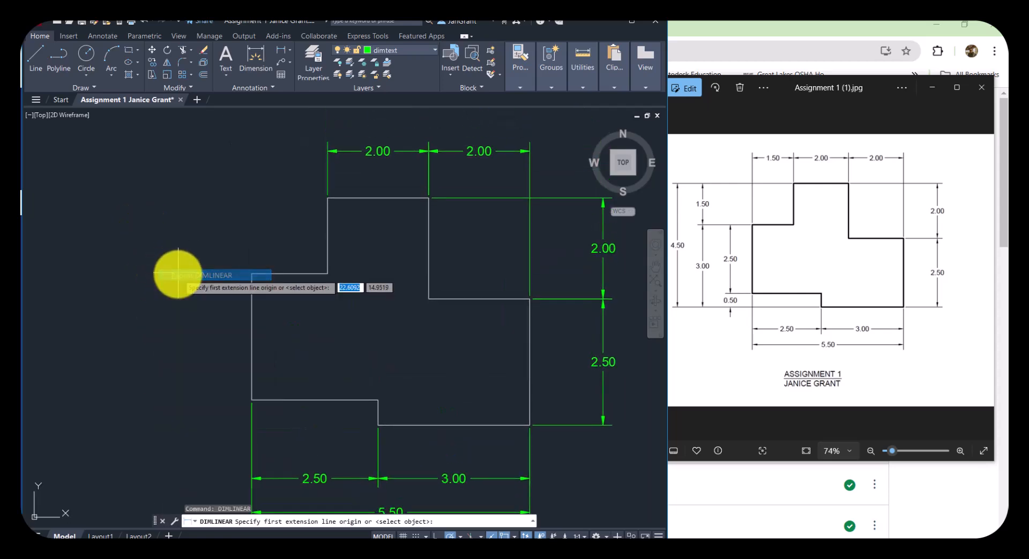
pyautogui.click(328, 198)
pyautogui.click(252, 274)
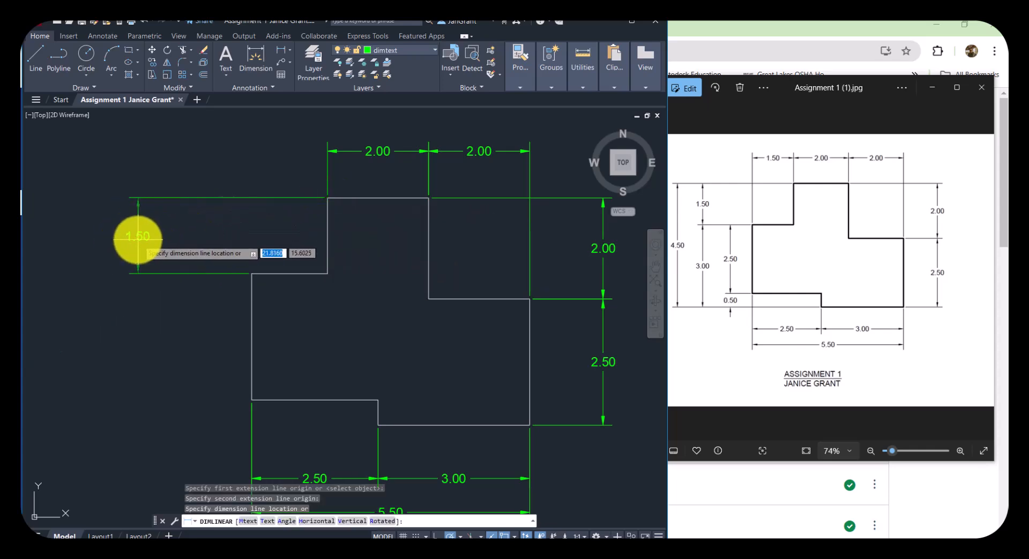
pyautogui.click(155, 239)
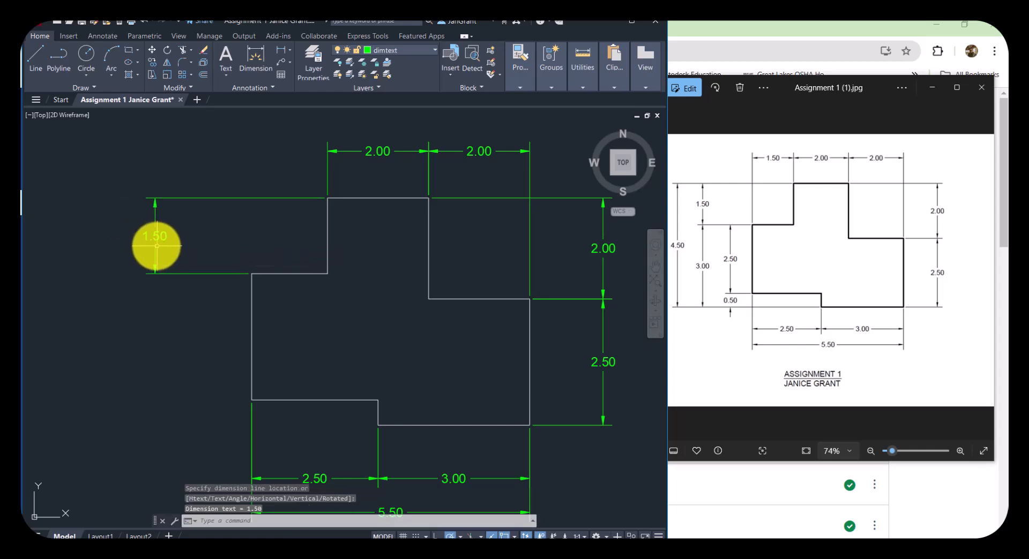
# Add a vertical linear dimension to the shape's outer left edge, placed closer to the shape than the left shoulder's dimension
pyautogui.rightClick(231, 238)
pyautogui.click(242, 237)
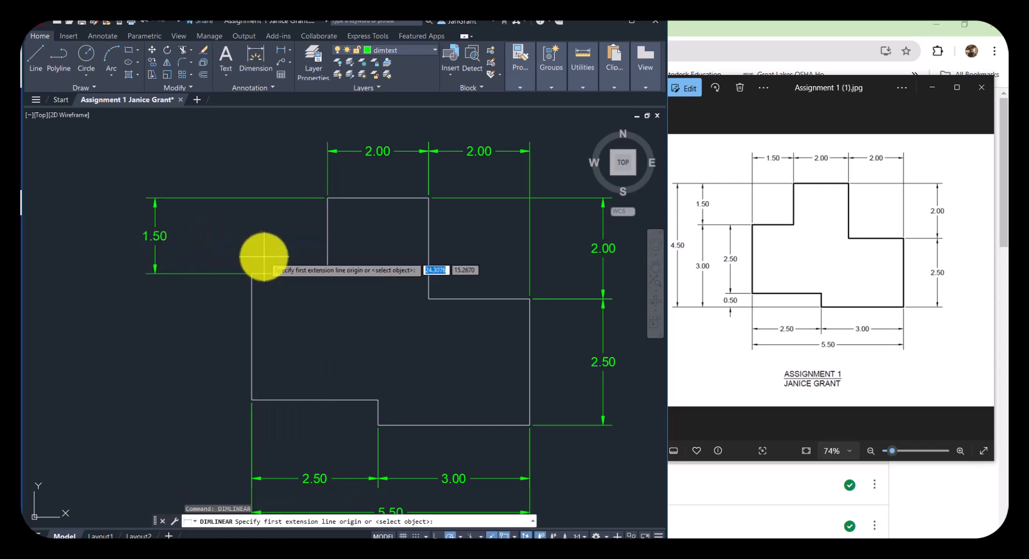
pyautogui.click(252, 275)
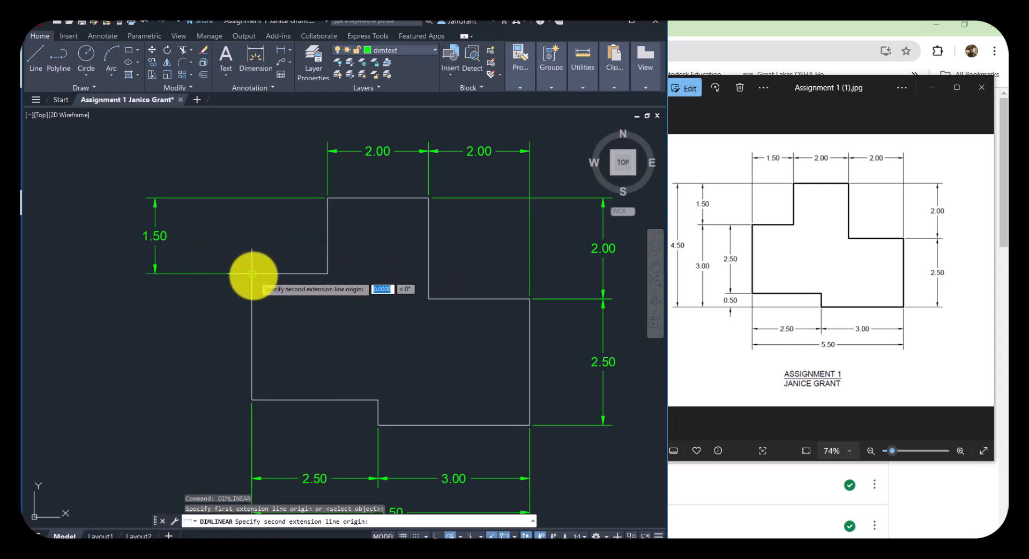
pyautogui.click(253, 399)
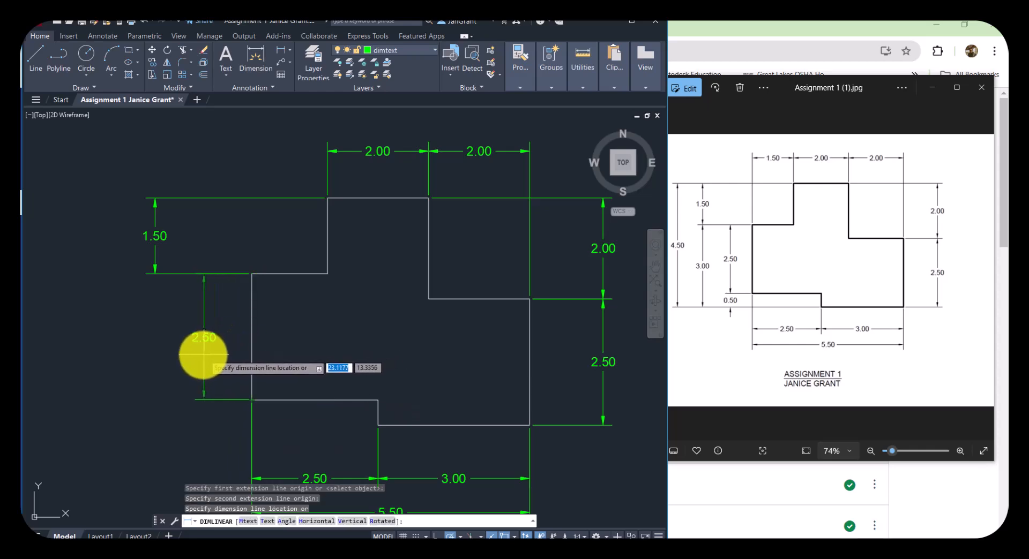
pyautogui.click(203, 353)
# Add a vertical linear dimension to the small step in the bottom edge, aligned beneath the outer left edge's dimension
pyautogui.rightClick(376, 260)
pyautogui.click(381, 262)
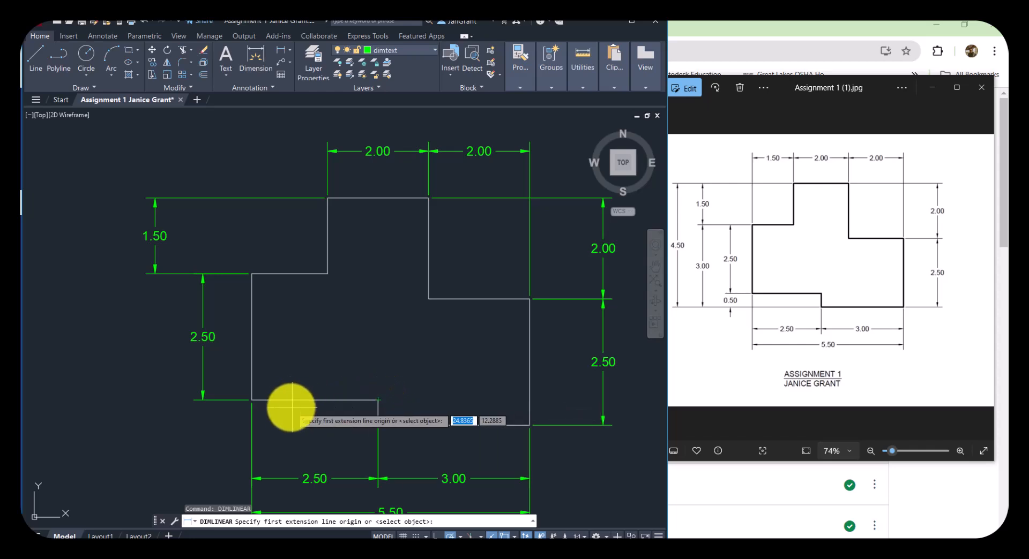
pyautogui.click(252, 400)
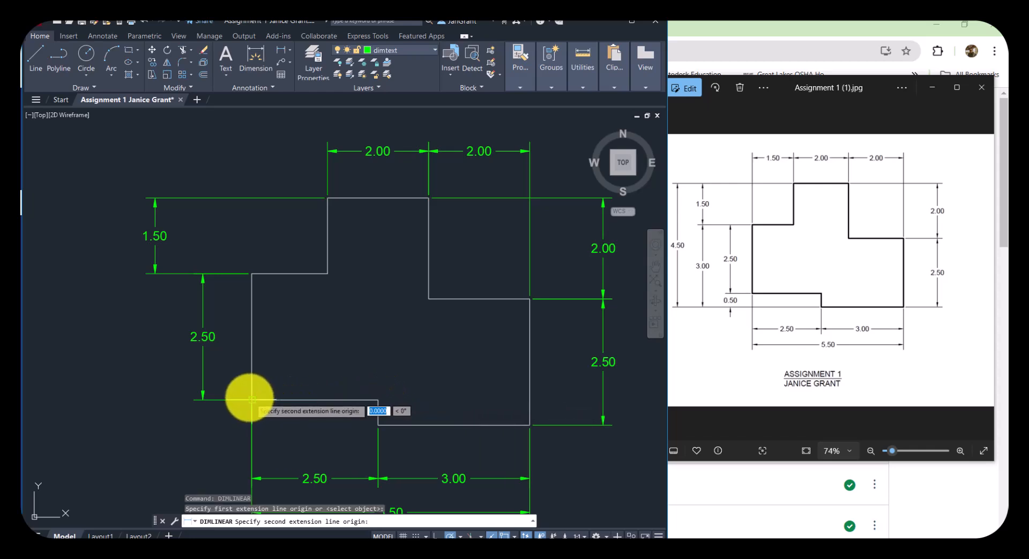
pyautogui.click(377, 425)
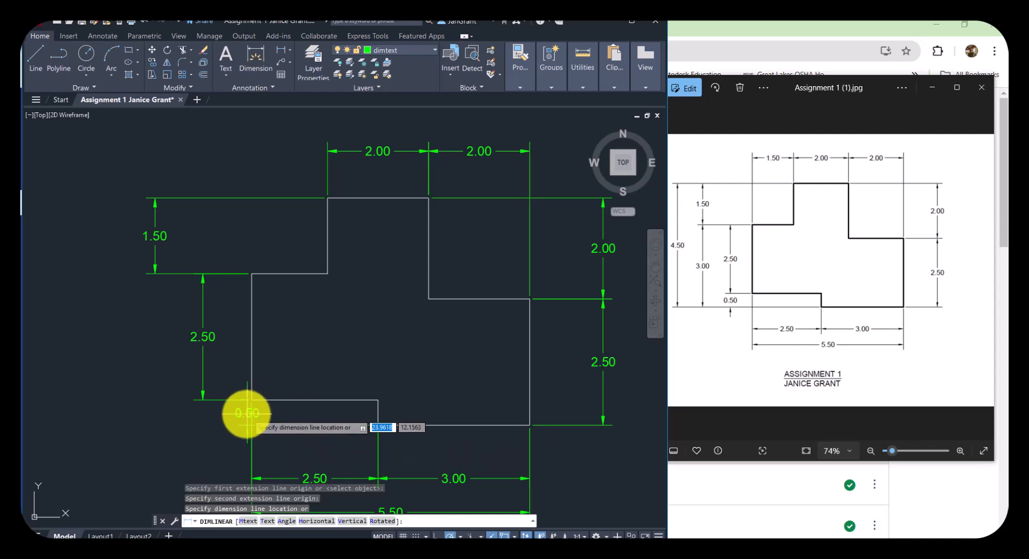
pyautogui.click(203, 398)
# Add a vertical linear dimension from the left shoulder's outer corner to the lowest edge's left corner, aligned beneath the left shoulder's height dimension
pyautogui.rightClick(135, 322)
pyautogui.click(143, 325)
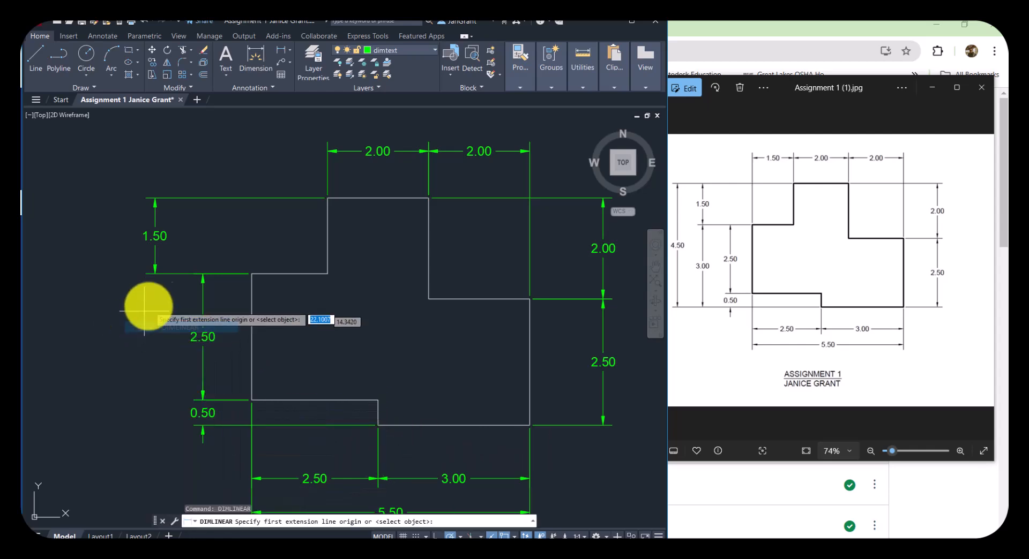
pyautogui.click(251, 274)
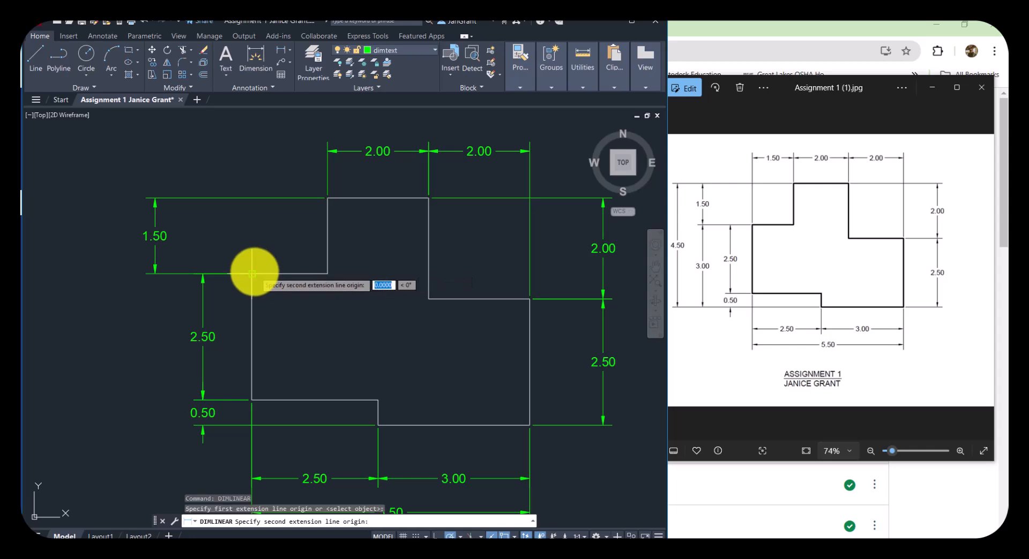
pyautogui.click(378, 426)
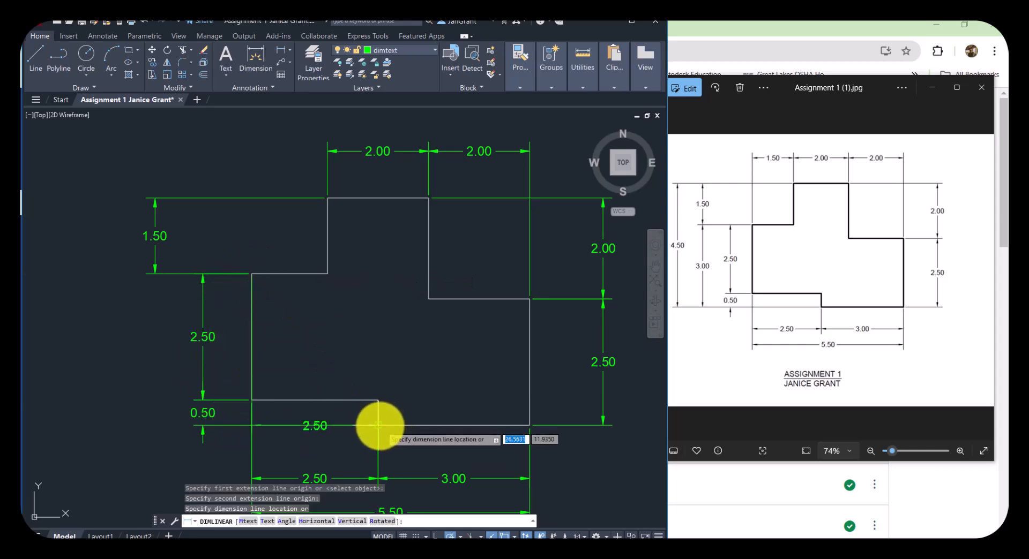
pyautogui.click(154, 276)
# Add an overall vertical dimension from the top edge's left end to the lowest edge's left corner, placed outside the other left-hand dimensions
pyautogui.rightClick(192, 234)
pyautogui.click(213, 239)
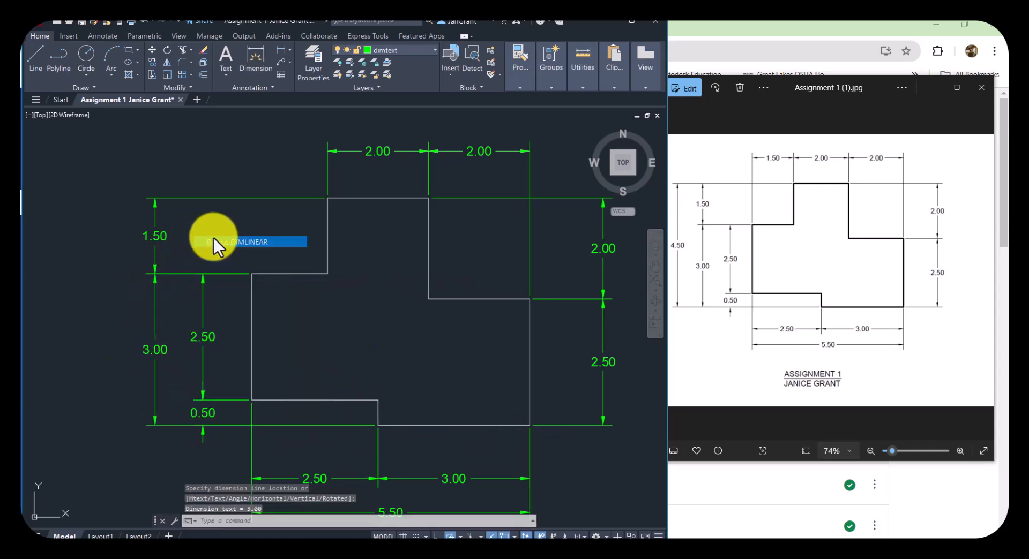
pyautogui.click(328, 198)
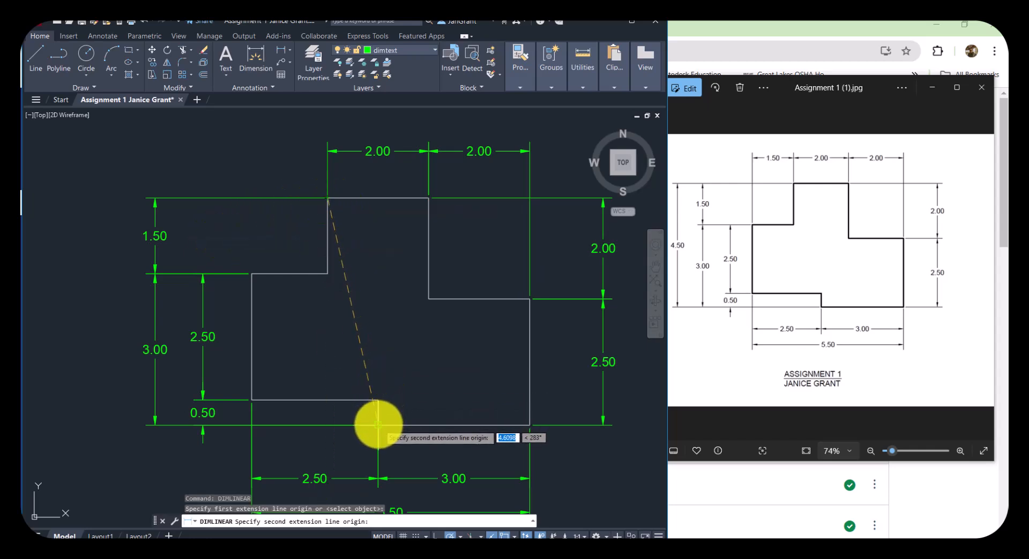
pyautogui.click(378, 425)
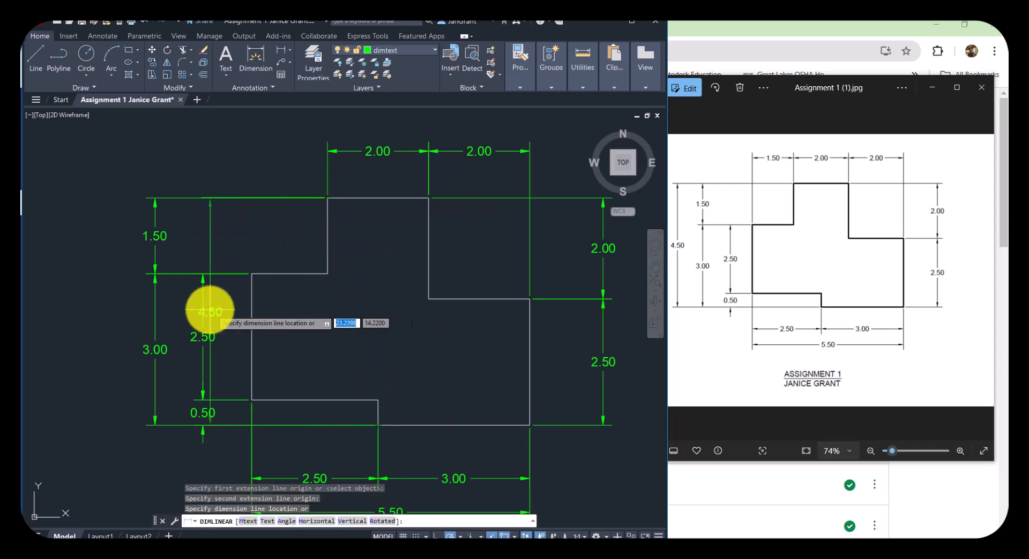
pyautogui.click(113, 322)
pyautogui.scroll(-3, 384, 305)
pyautogui.moveTo(384, 305)
pyautogui.mouseDown(button='middle')
pyautogui.moveTo(337, 234)
pyautogui.moveTo(335, 255)
pyautogui.moveTo(356, 248)
pyautogui.mouseUp(button='middle')
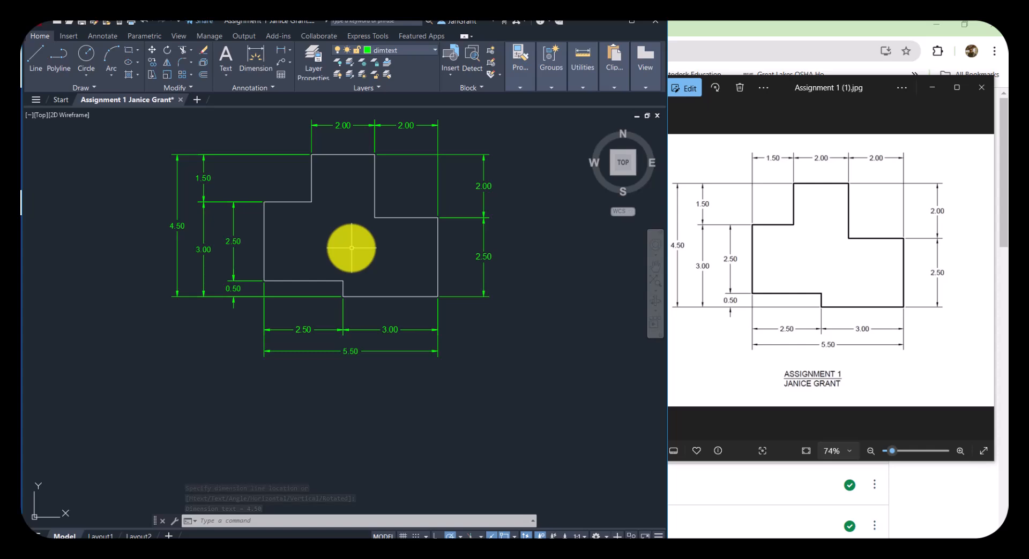
# Add multiline text beneath the overall width dimension reading ASSIGNMENT 1 on the first line and STUDENT NAME on the second
pyautogui.click(228, 76)
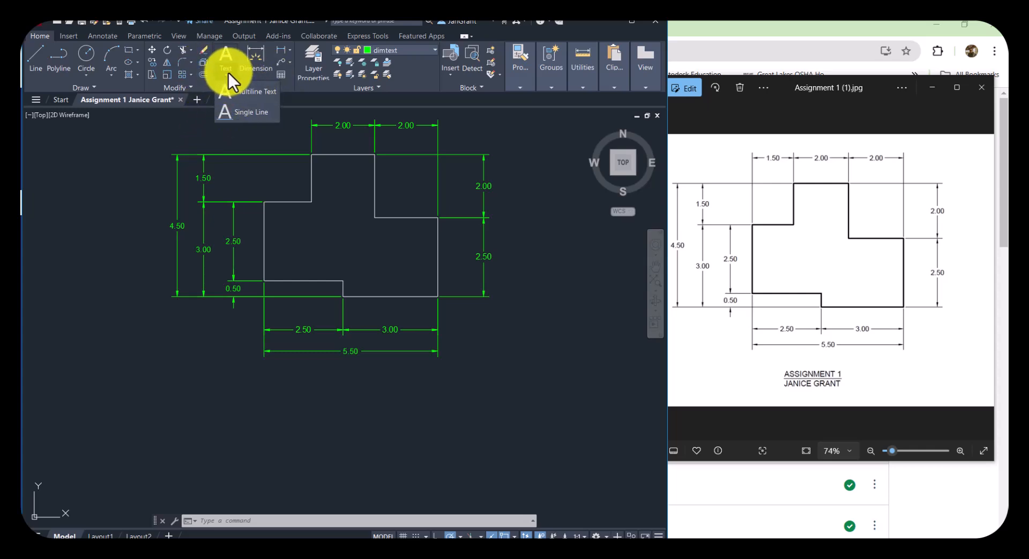
pyautogui.click(250, 92)
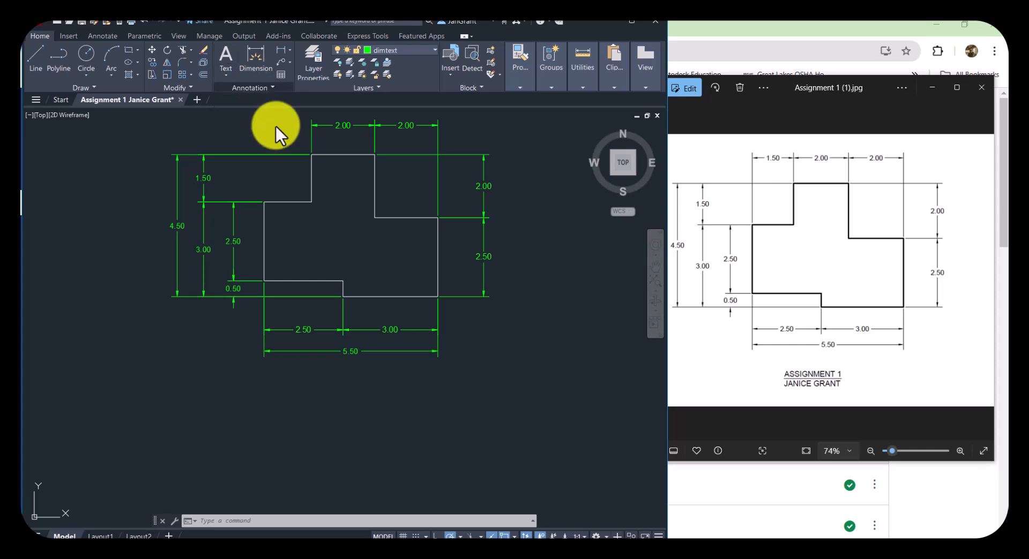
pyautogui.click(264, 386)
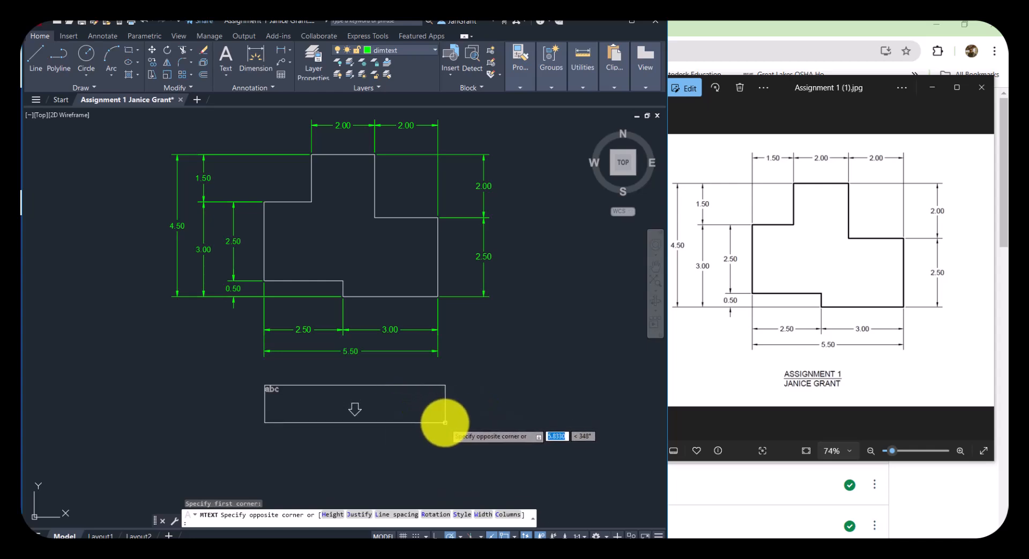
pyautogui.click(444, 418)
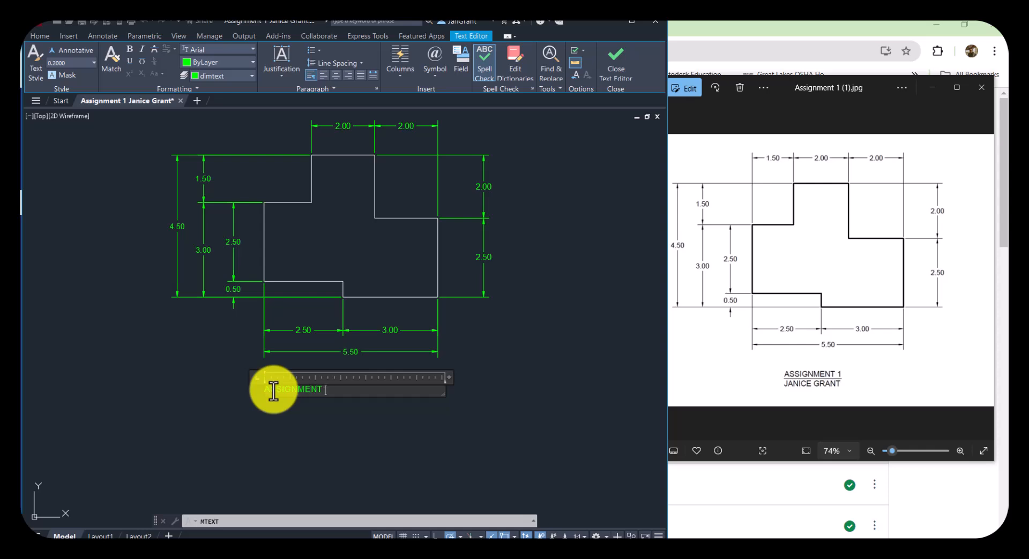
pyautogui.press('Return')
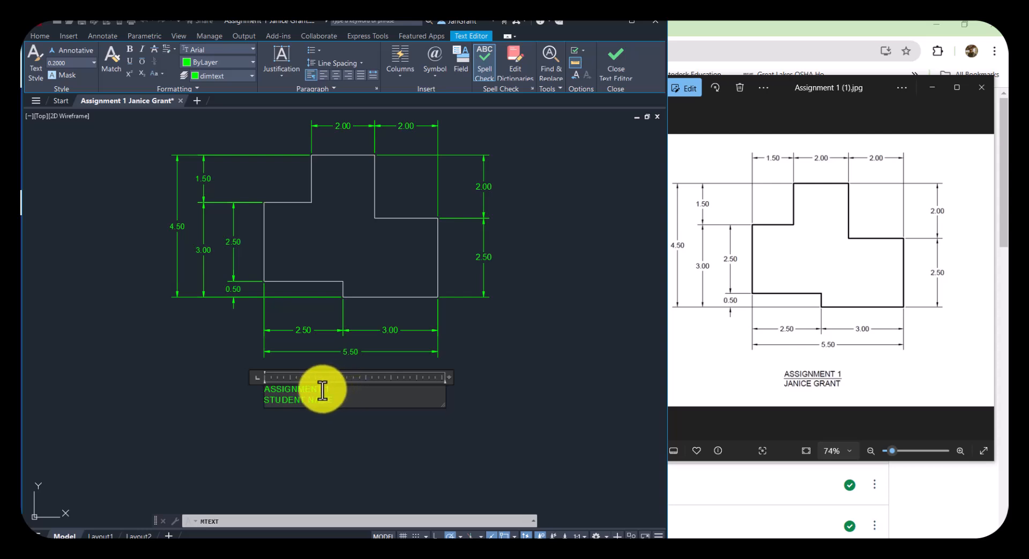
# Underline the ASSIGNMENT 1 line of the title text and finish editing it
pyautogui.moveTo(292, 393); pyautogui.dragTo(262, 389)
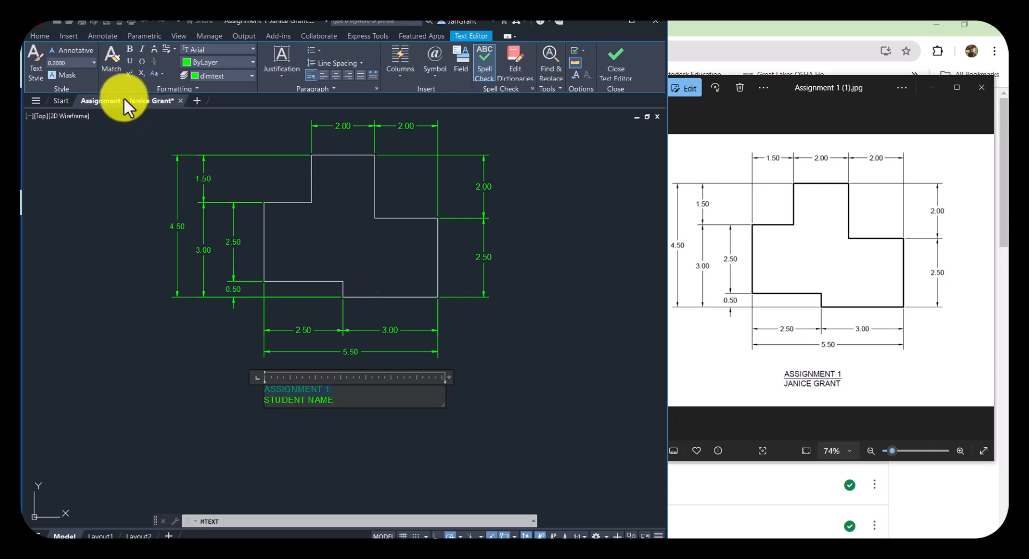
pyautogui.click(130, 61)
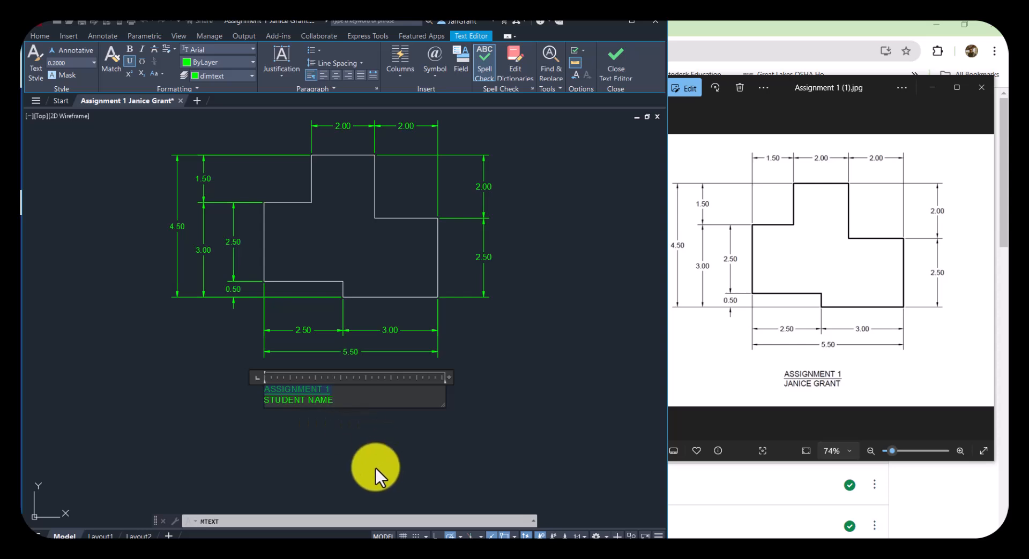
pyautogui.click(503, 372)
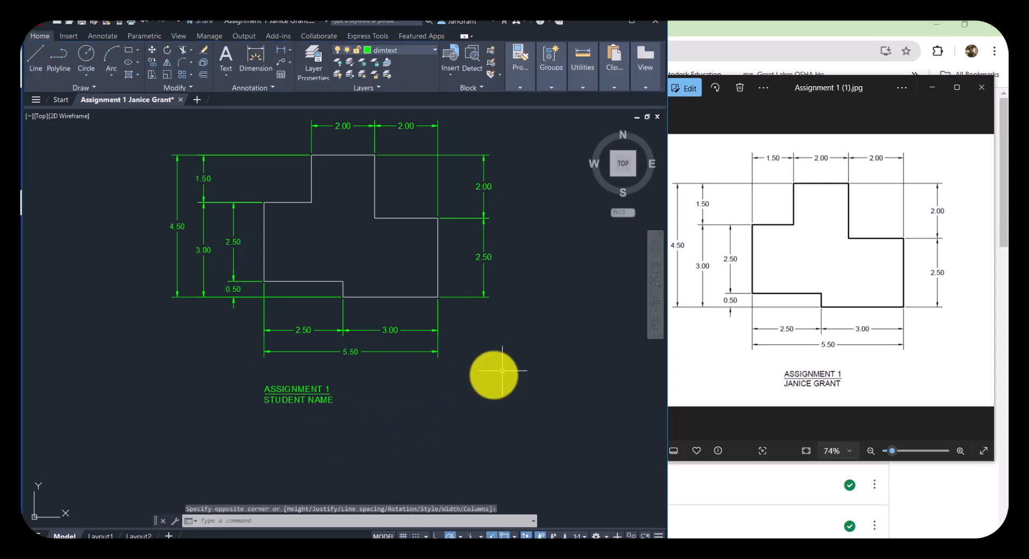
# Maximize the drawing window and check the title text in the text editor, closing it without edits
pyautogui.click(639, 20)
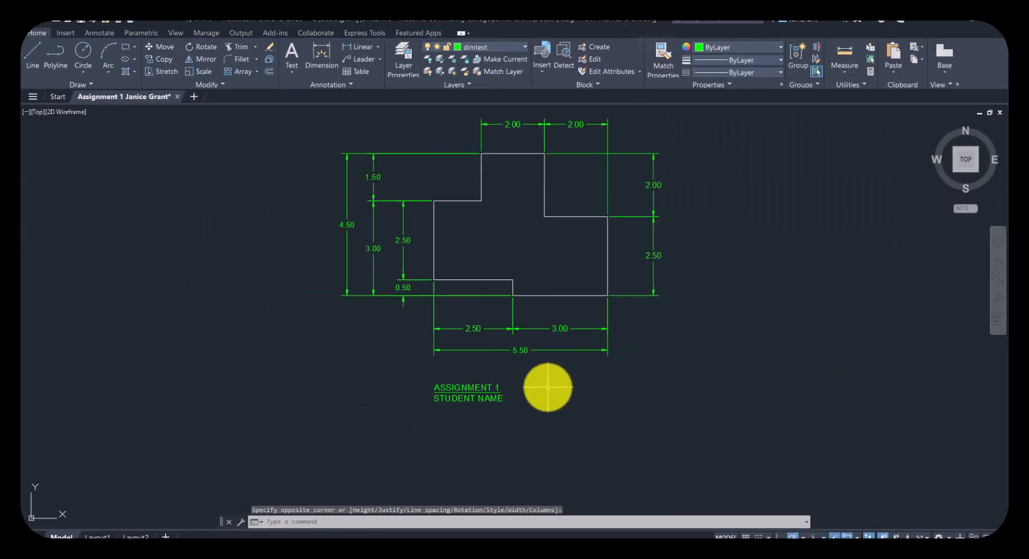
pyautogui.moveTo(551, 355); pyautogui.dragTo(499, 378, button='middle')
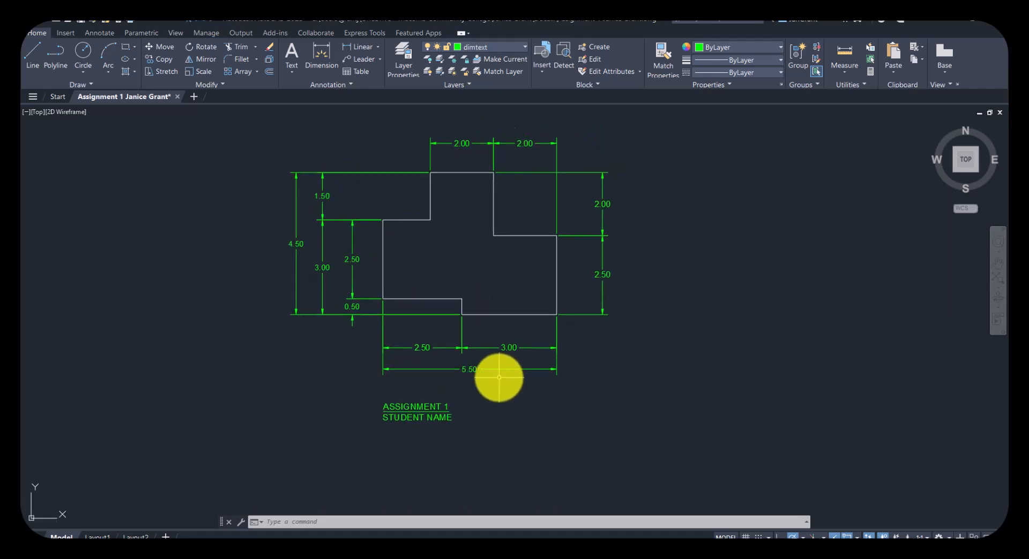
pyautogui.doubleClick(429, 409)
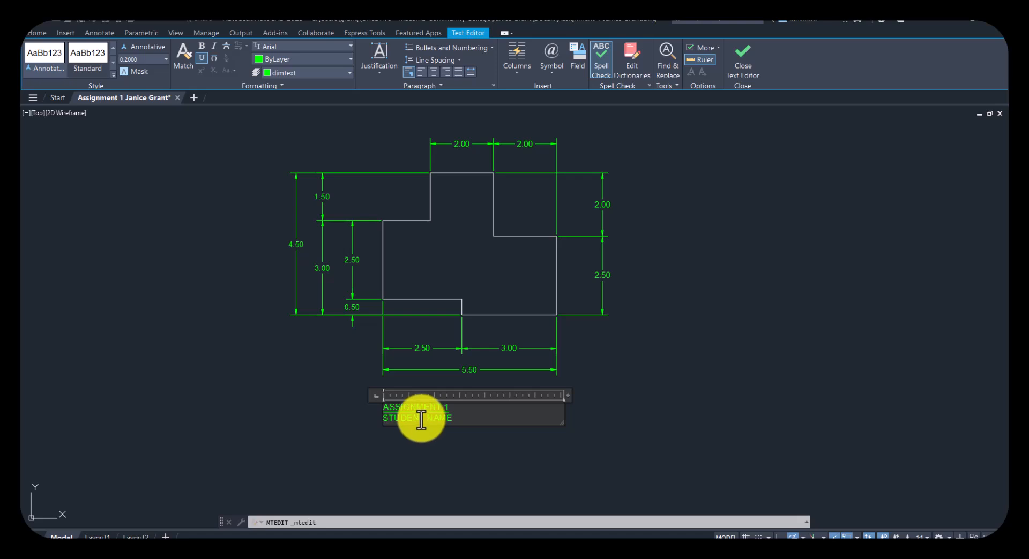
pyautogui.click(248, 421)
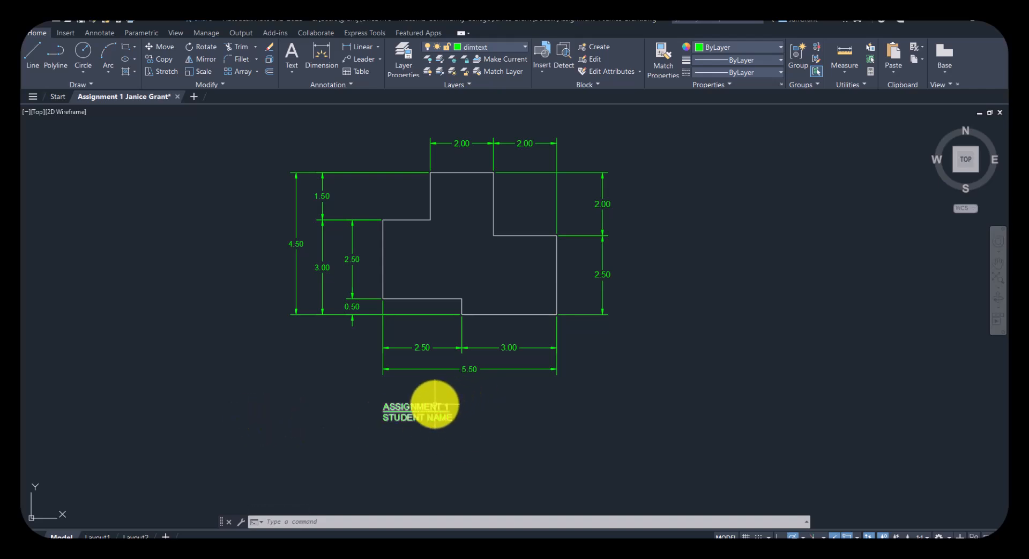
pyautogui.click(434, 404)
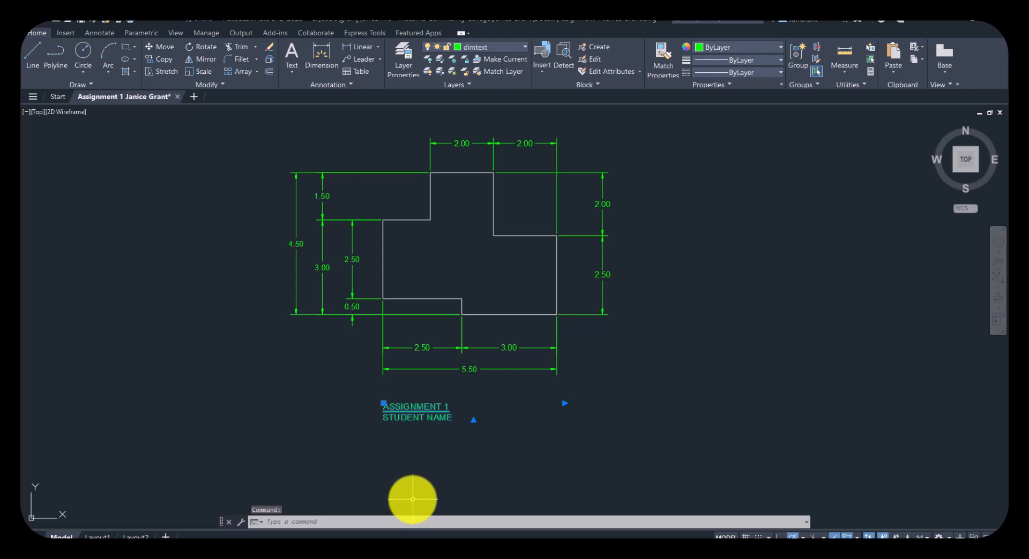
pyautogui.click(384, 403)
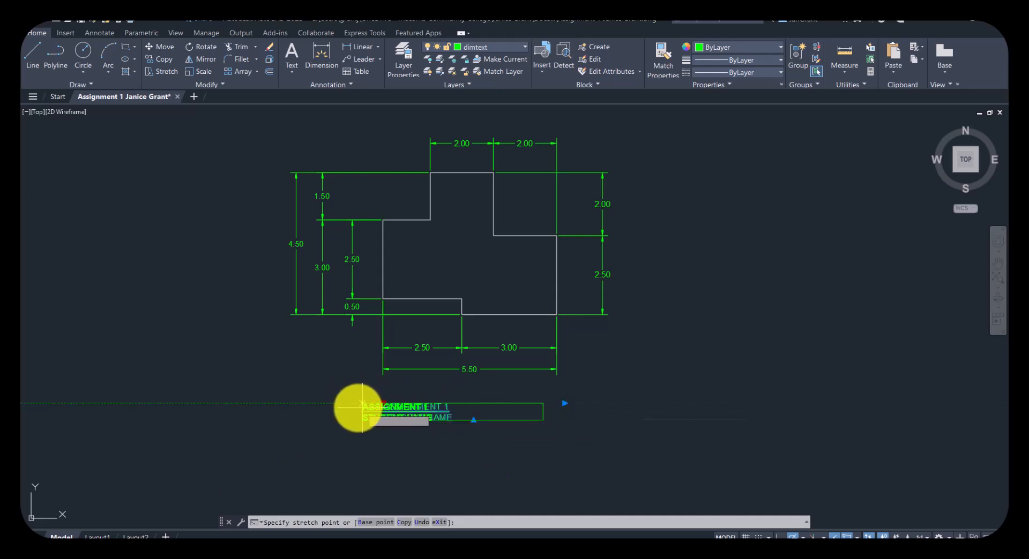
pyautogui.press('Escape')
pyautogui.press('Escape')
pyautogui.press('Escape')
pyautogui.press('Escape')
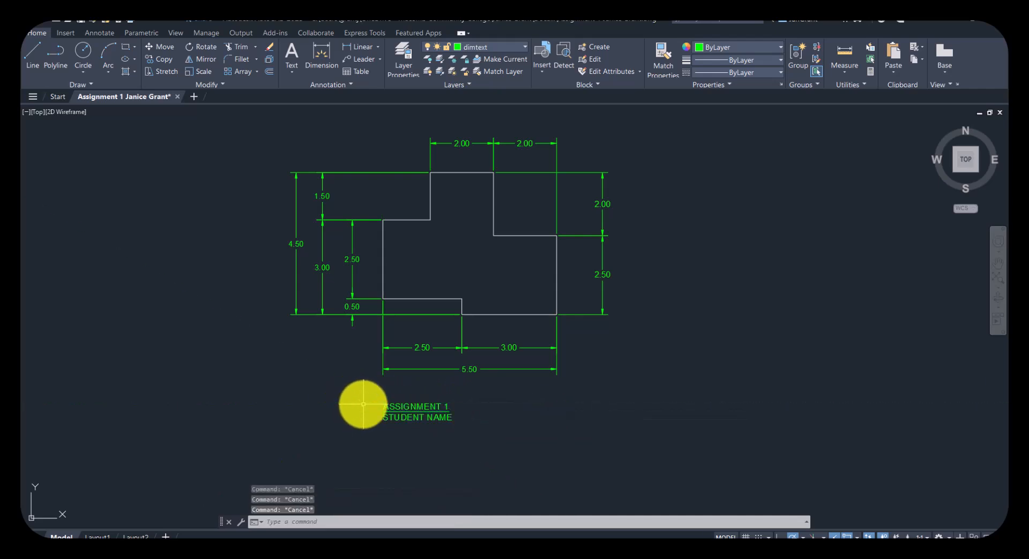
# Move the title text slightly to the right, closer to the middle of the overall width dimension, and save the drawing
pyautogui.click(422, 403)
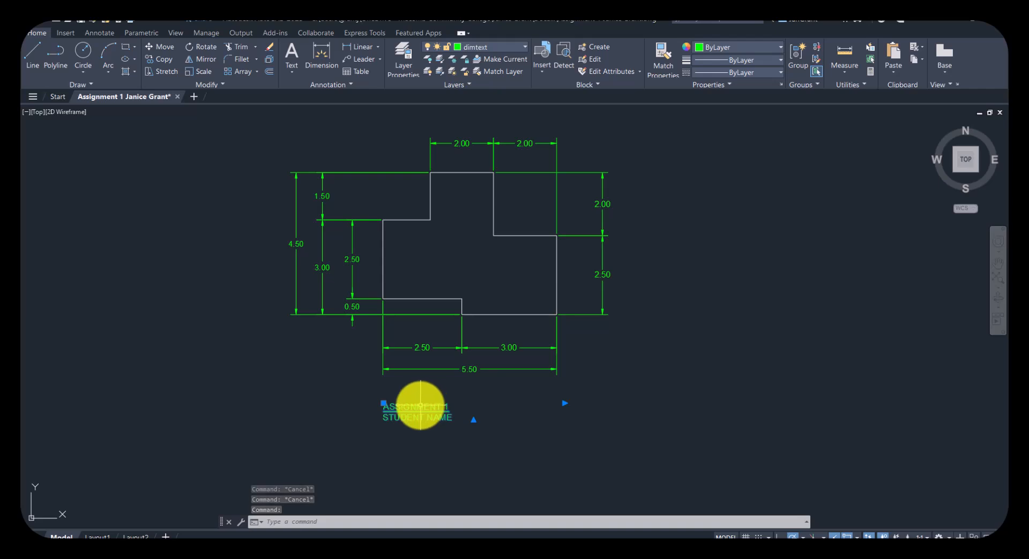
pyautogui.moveTo(420, 406); pyautogui.dragTo(441, 407)
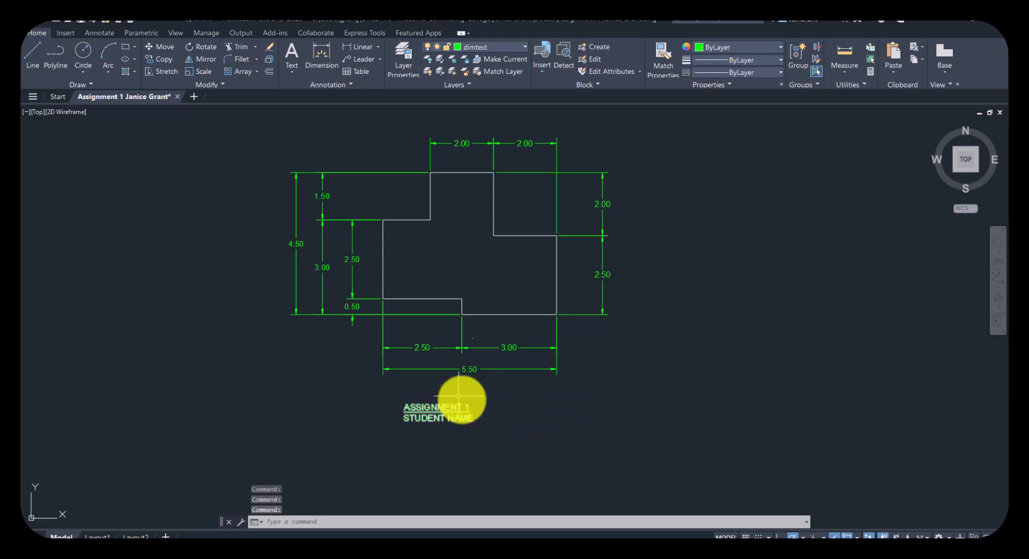
pyautogui.moveTo(484, 256); pyautogui.dragTo(494, 273, button='middle')
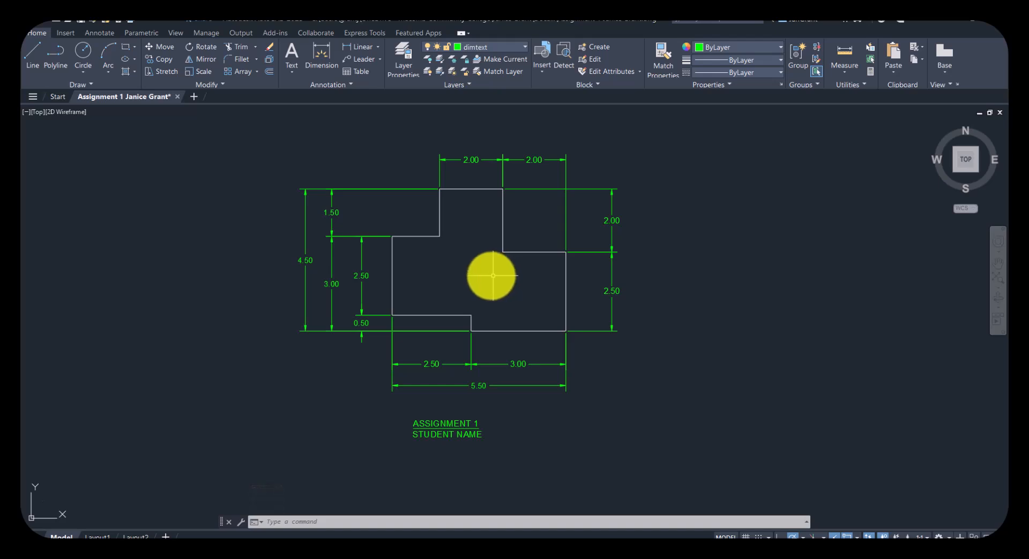
pyautogui.click(82, 19)
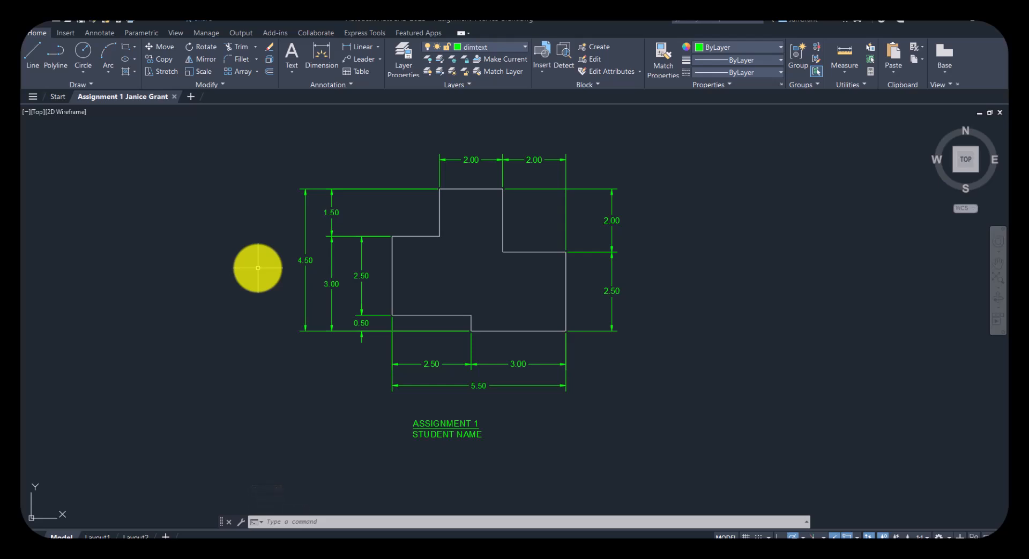
# Look back through the command history for the automatic save entry and examine its file location
pyautogui.press('F2')
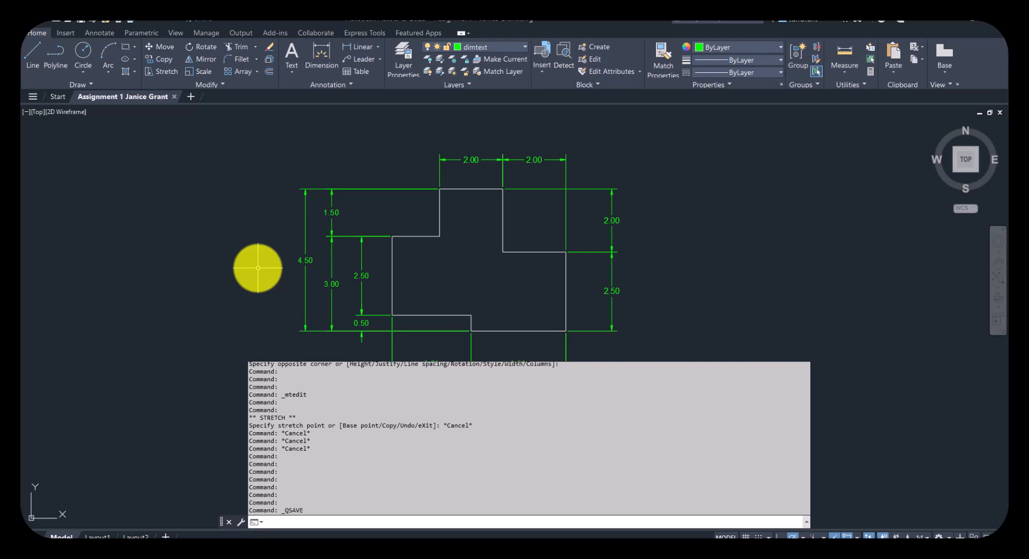
pyautogui.scroll(3, 390, 450)
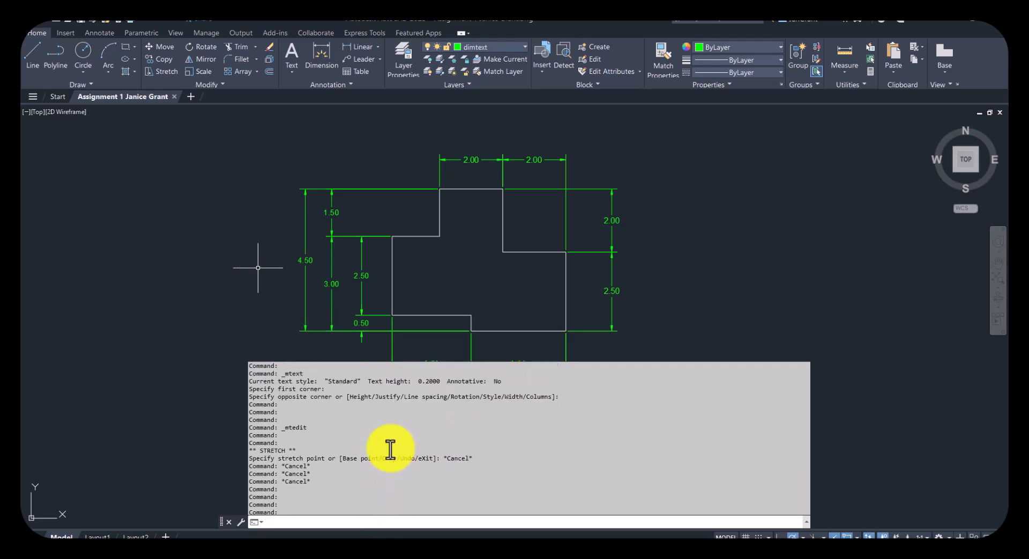
pyautogui.scroll(5, 390, 450)
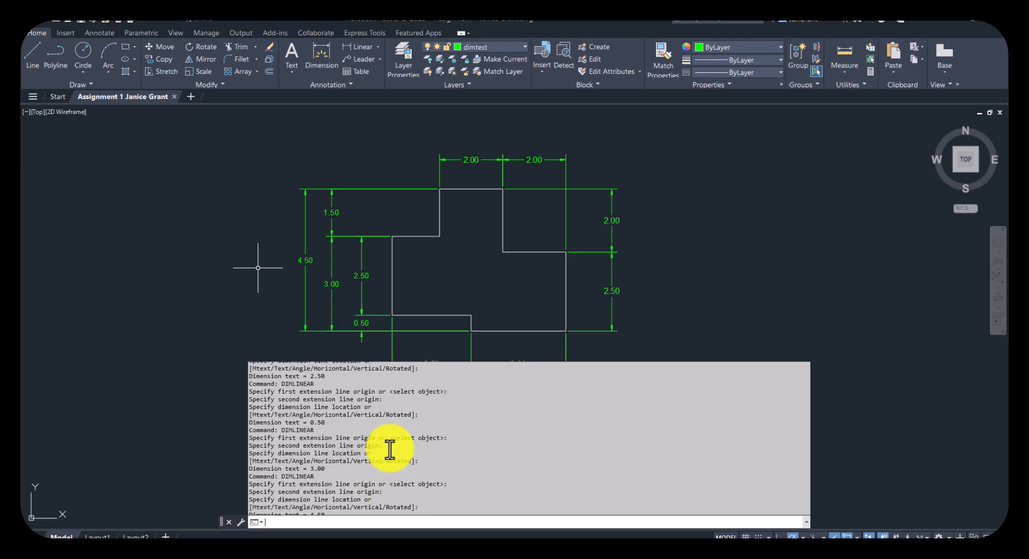
pyautogui.scroll(5, 389, 450)
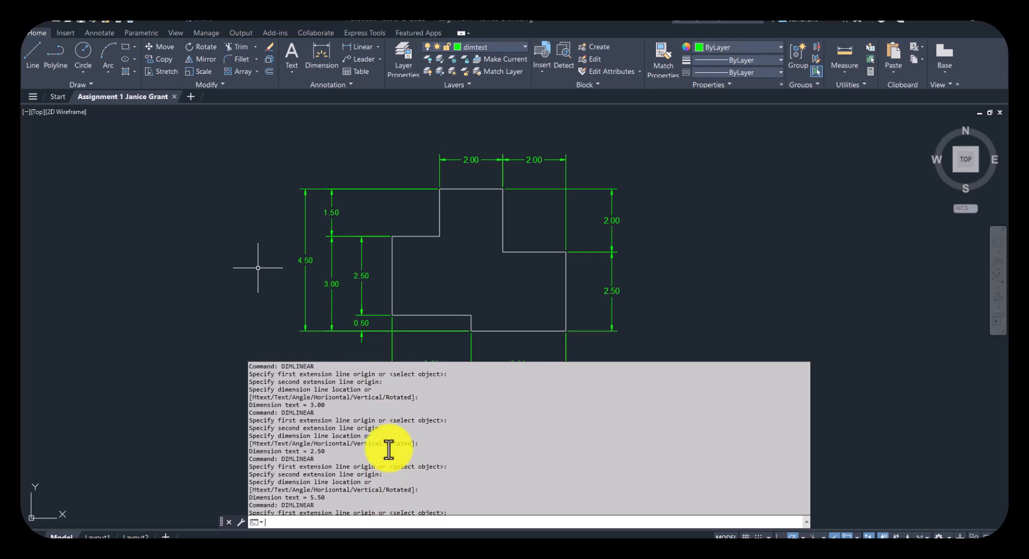
pyautogui.scroll(6, 389, 450)
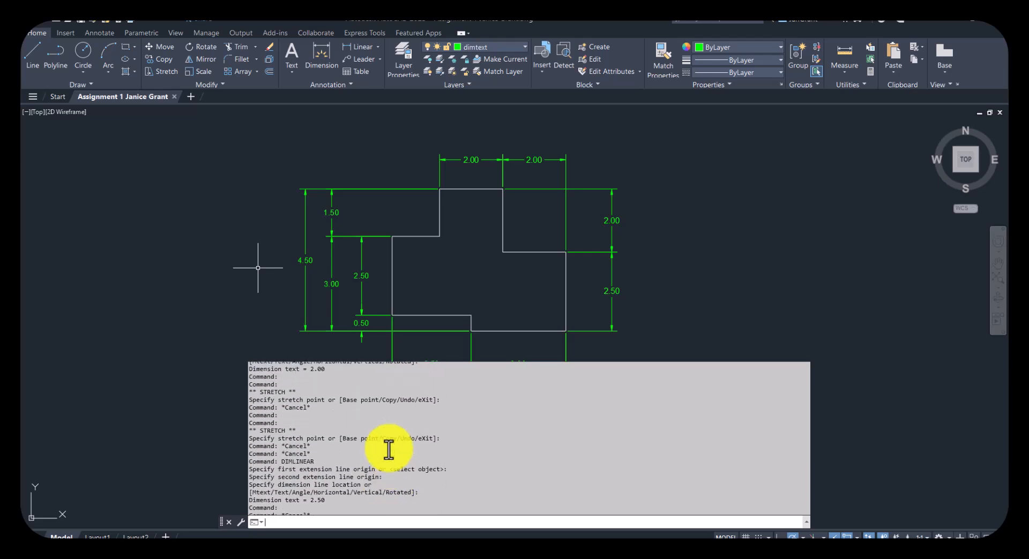
pyautogui.scroll(6, 389, 450)
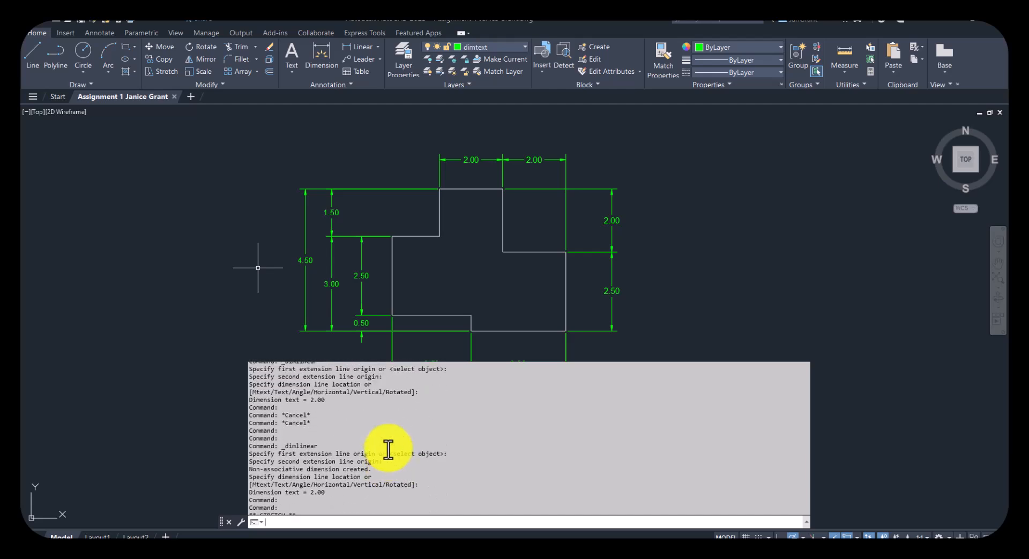
pyautogui.scroll(3, 388, 450)
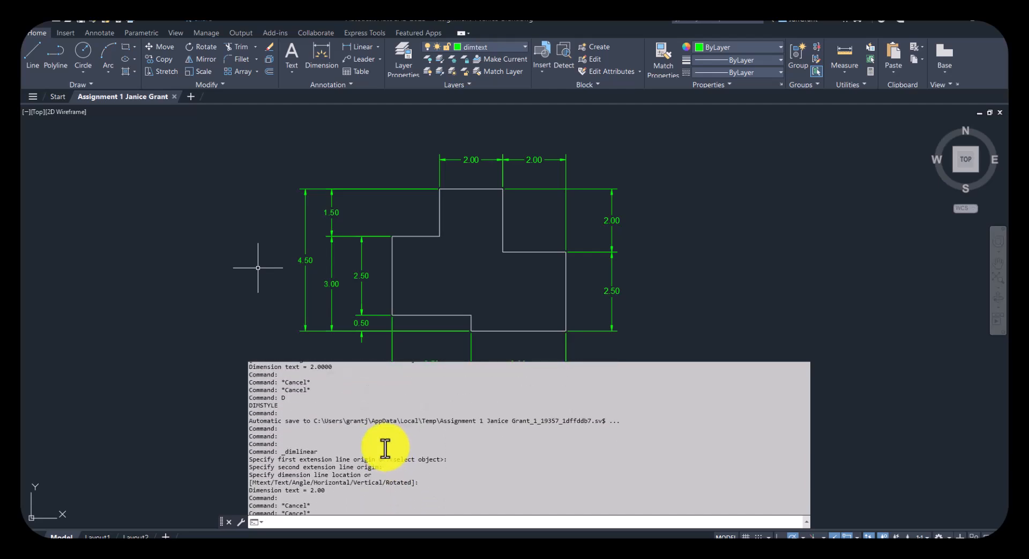
pyautogui.moveTo(248, 422); pyautogui.dragTo(583, 450)
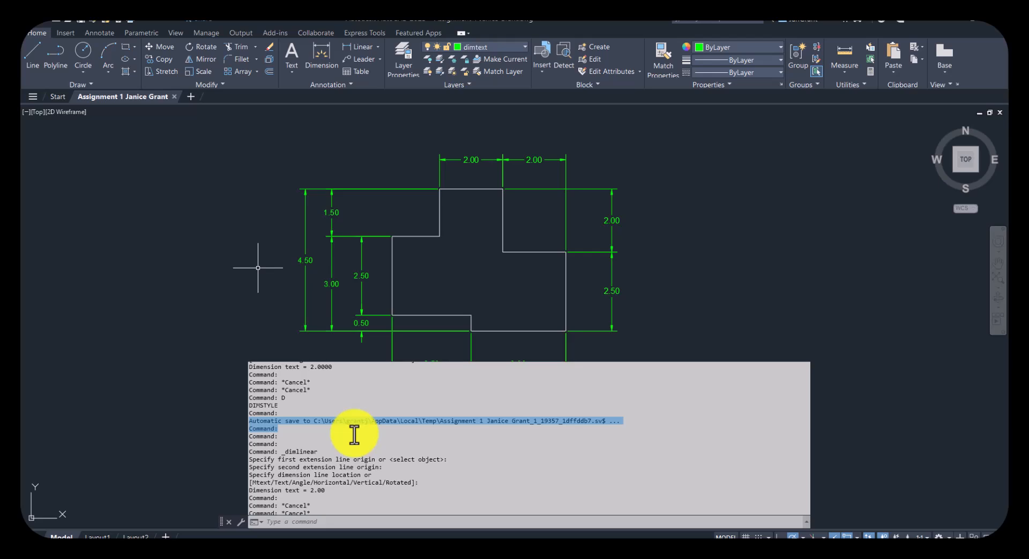
pyautogui.click(169, 339)
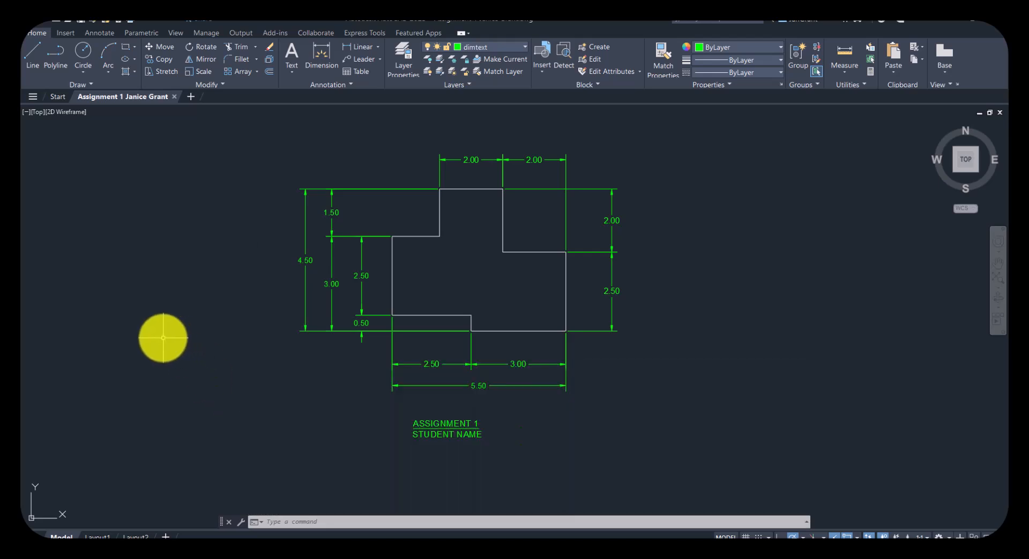
# Check the automatic save interval with the SAVETIME variable, leaving its value as is
pyautogui.write('SAVETIME')
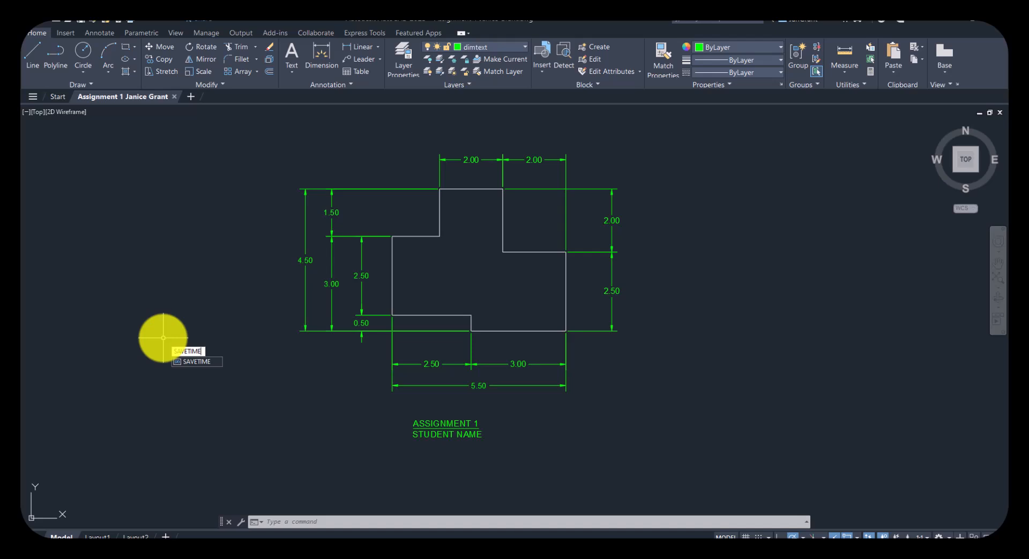
pyautogui.press('Return')
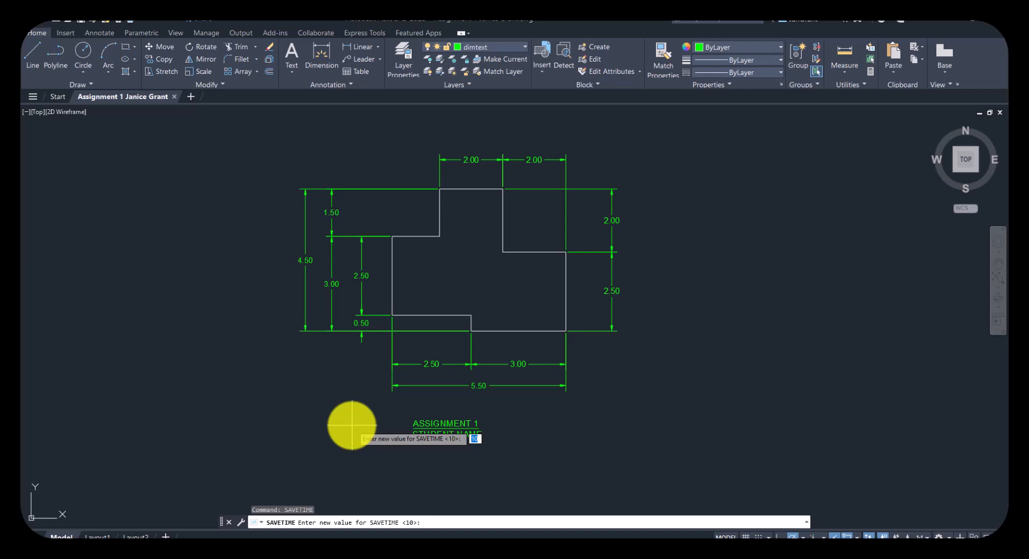
pyautogui.press('Escape')
pyautogui.press('Escape')
pyautogui.press('Escape')
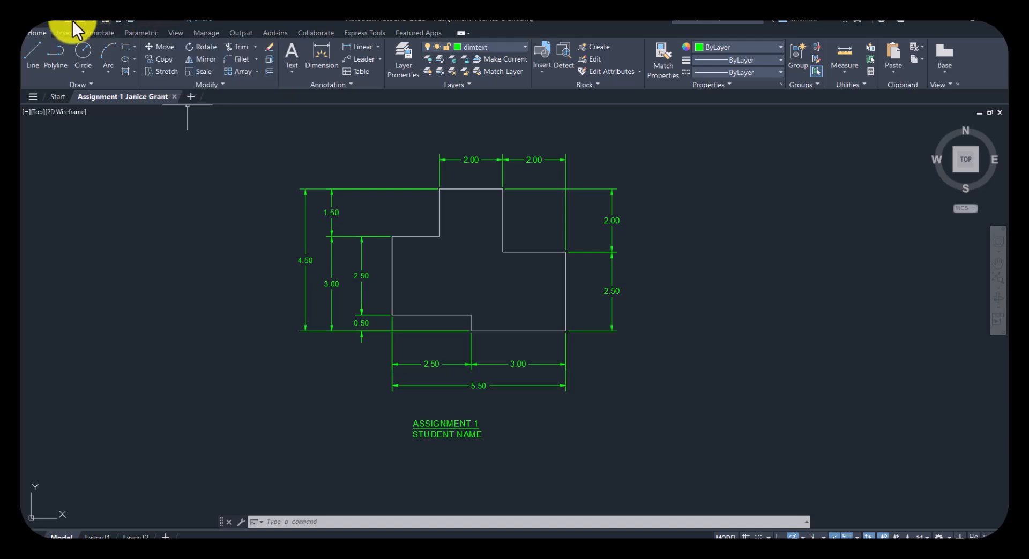
# Start plotting model space and choose AutoCAD PDF (High Quality Print).pc3 as the plotter
pyautogui.click(43, 25)
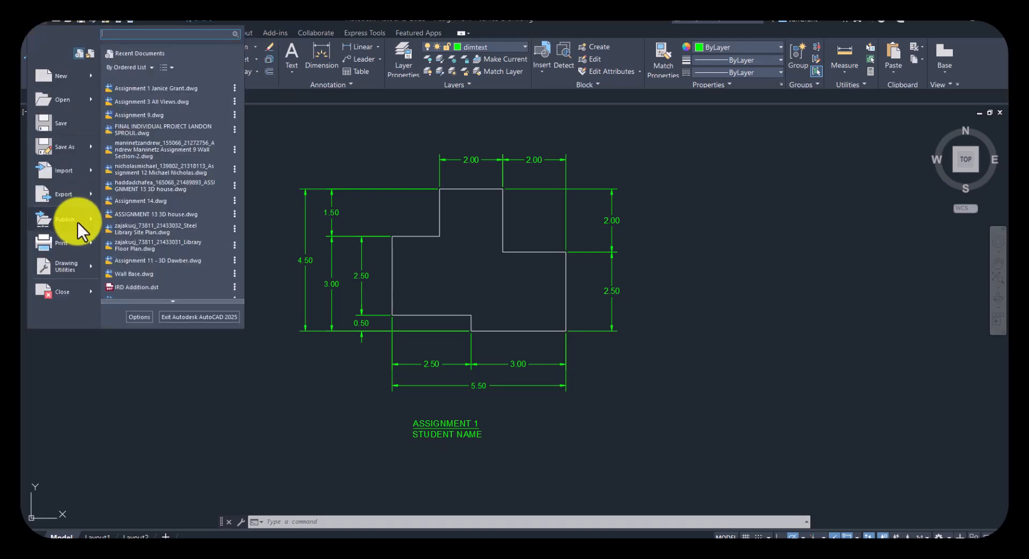
pyautogui.moveTo(63, 246)
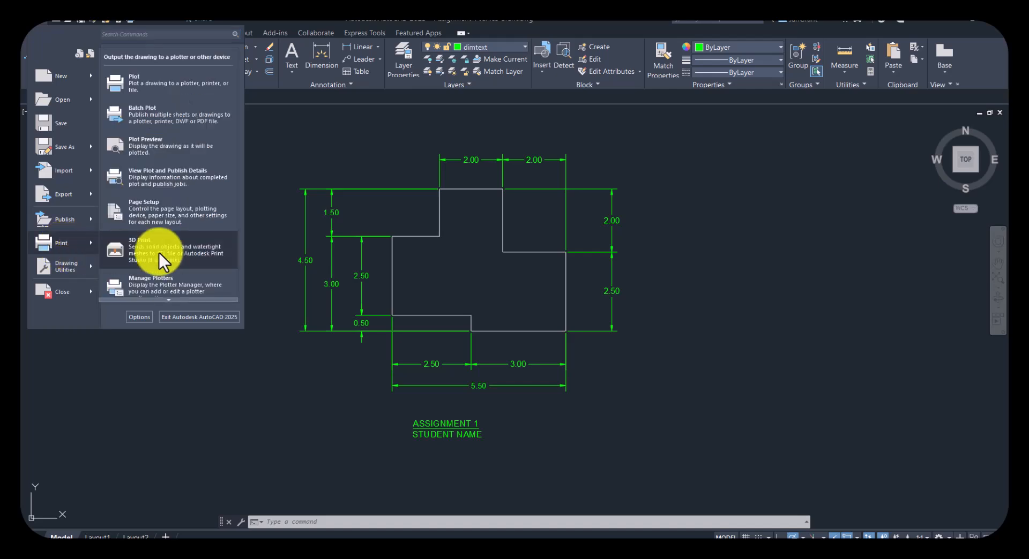
pyautogui.click(127, 22)
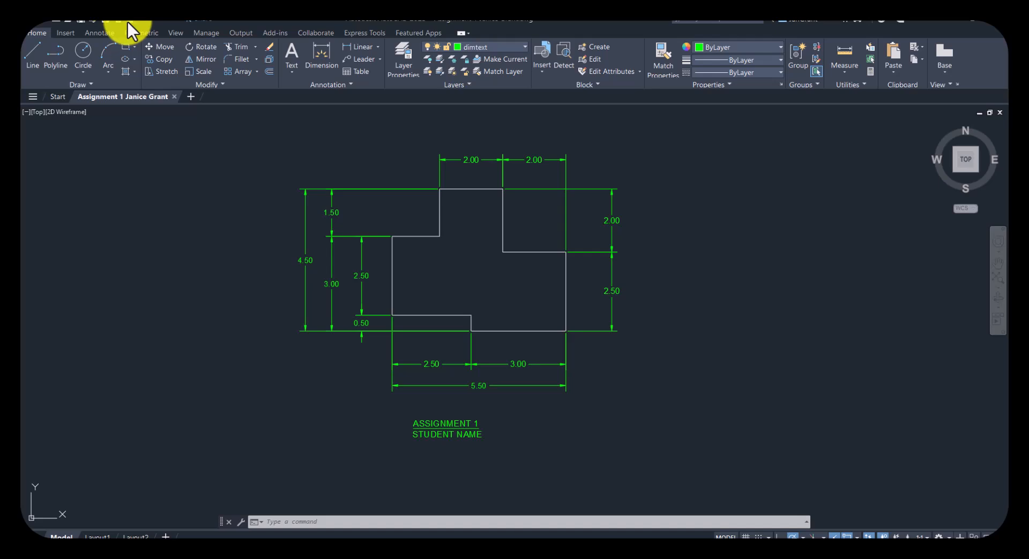
pyautogui.click(130, 18)
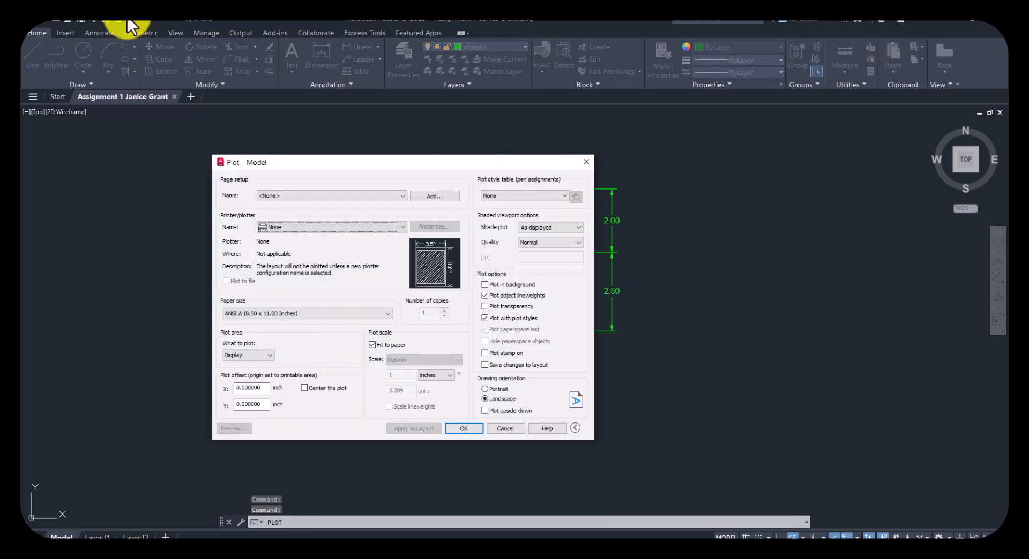
pyautogui.moveTo(375, 162); pyautogui.dragTo(458, 149)
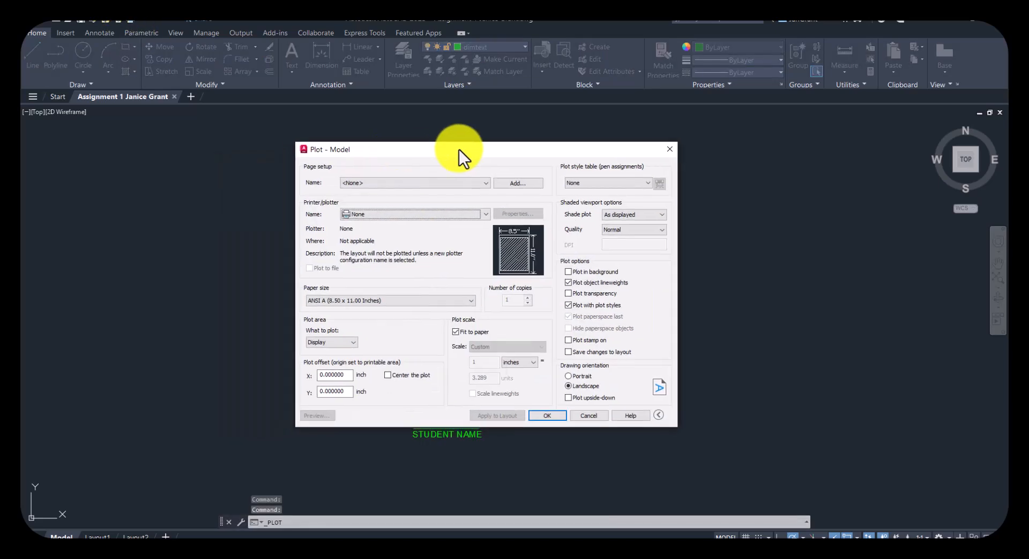
pyautogui.click(424, 216)
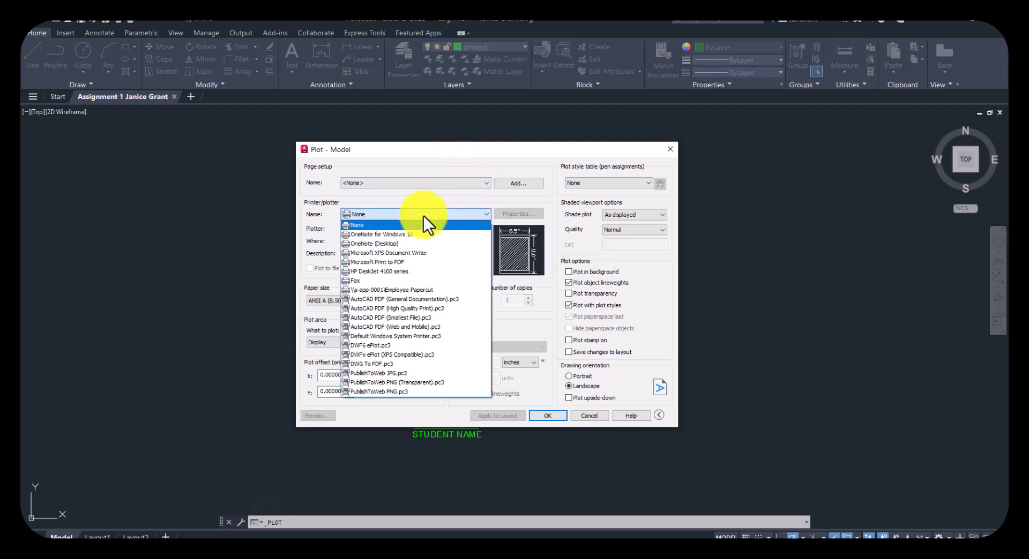
pyautogui.click(439, 309)
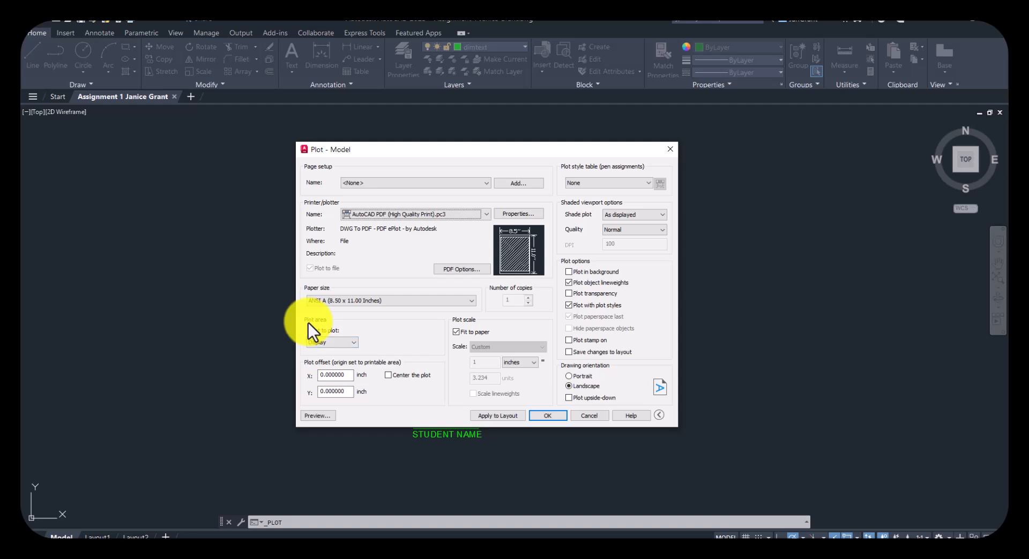
# Set the plot area to a window enclosing the whole dimensioned drawing and its title text, and center the plot
pyautogui.click(351, 343)
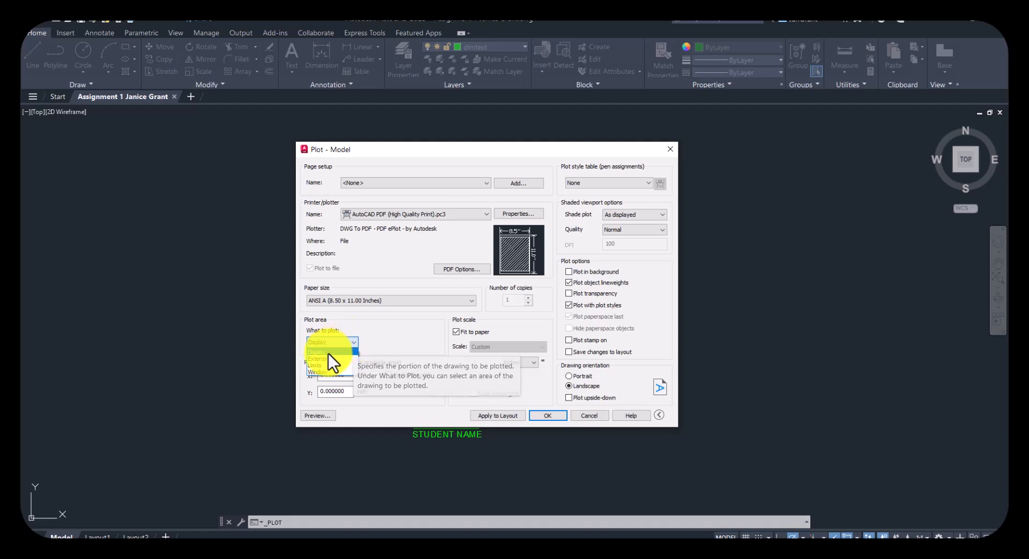
pyautogui.click(327, 373)
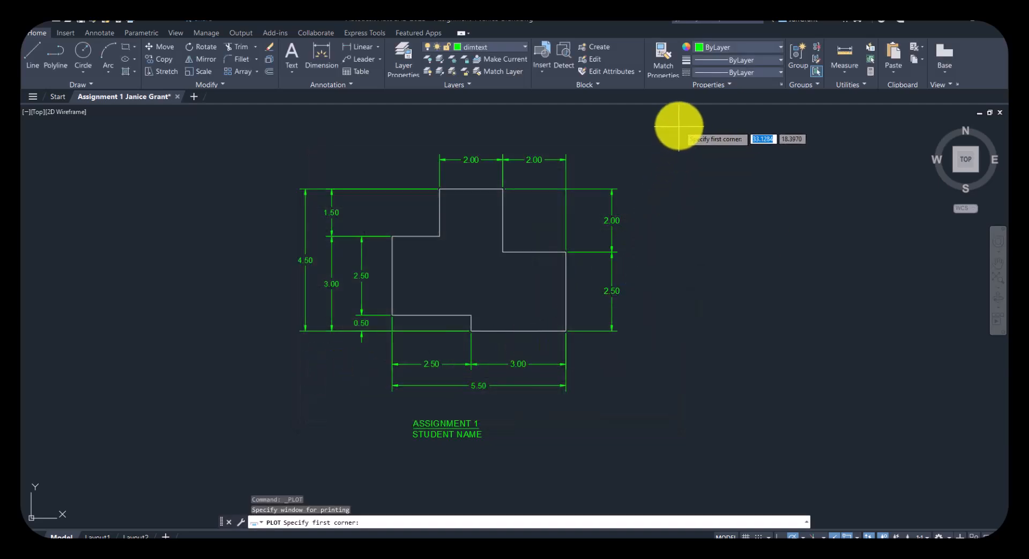
pyautogui.click(664, 133)
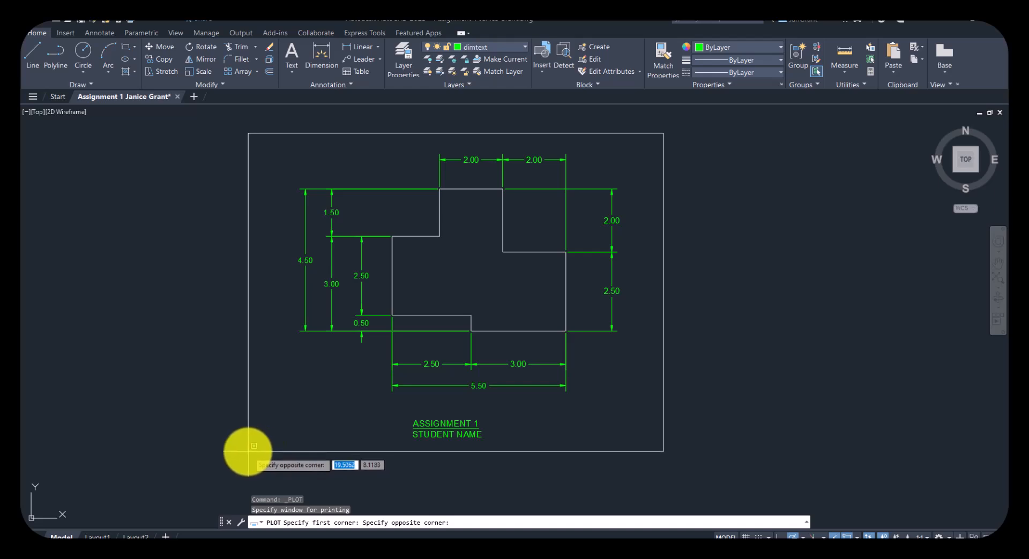
pyautogui.click(248, 452)
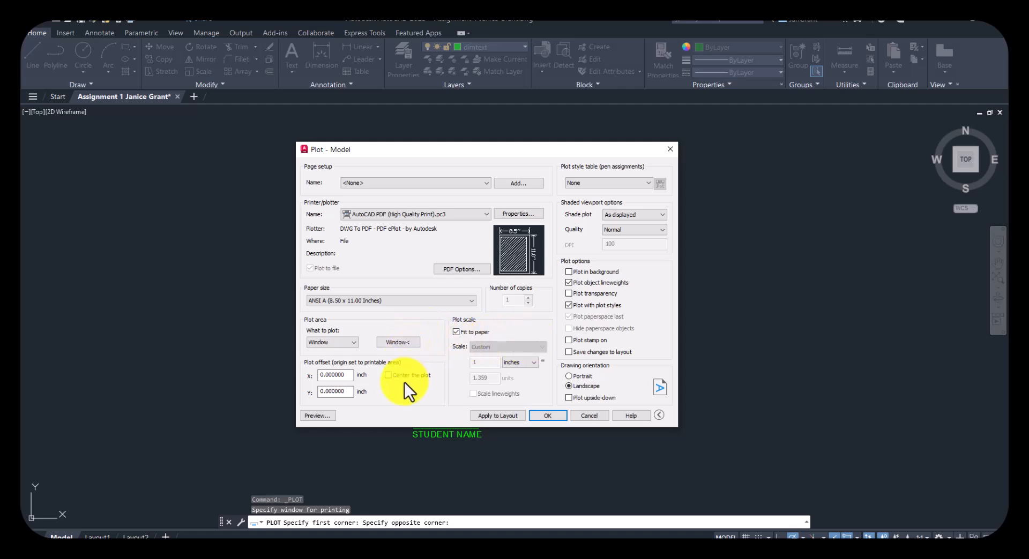
pyautogui.click(387, 376)
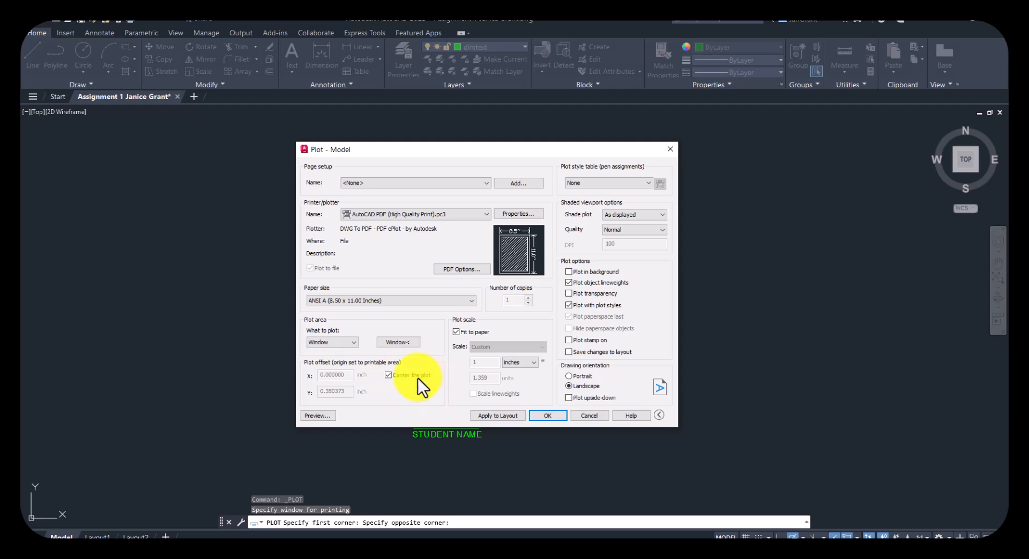
# Assign the monochrome.ctb plot style table to all layouts and apply the plot settings to the layout
pyautogui.click(644, 182)
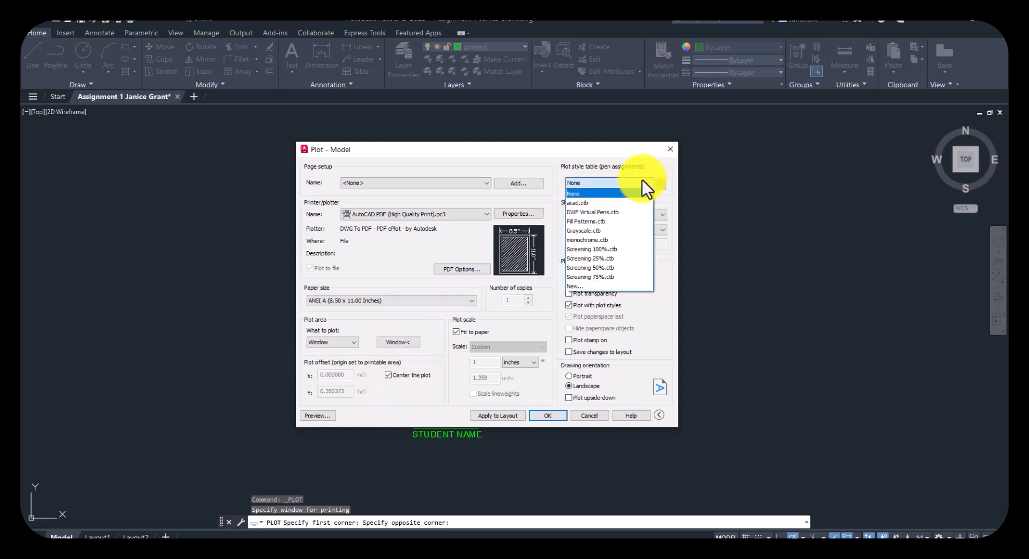
pyautogui.click(615, 239)
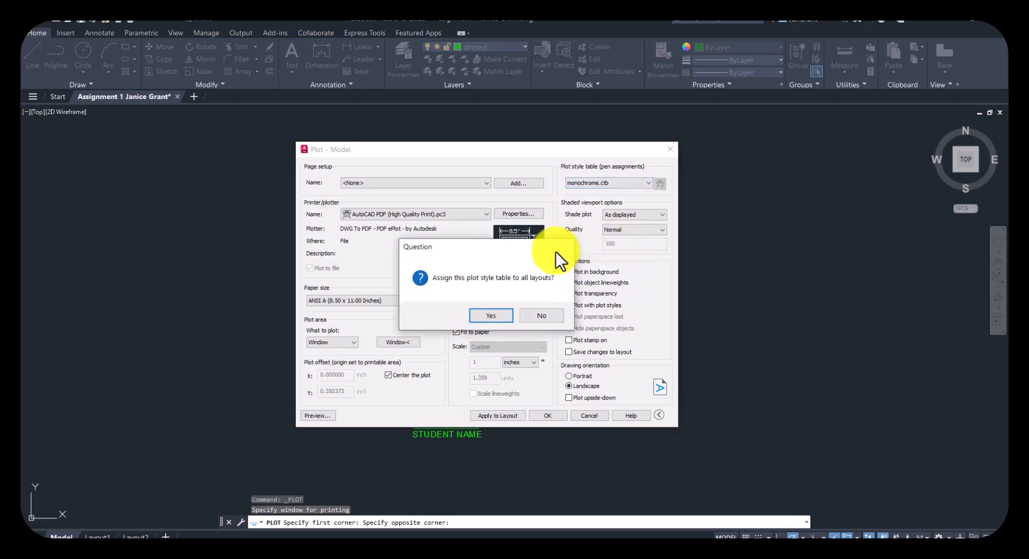
pyautogui.click(491, 315)
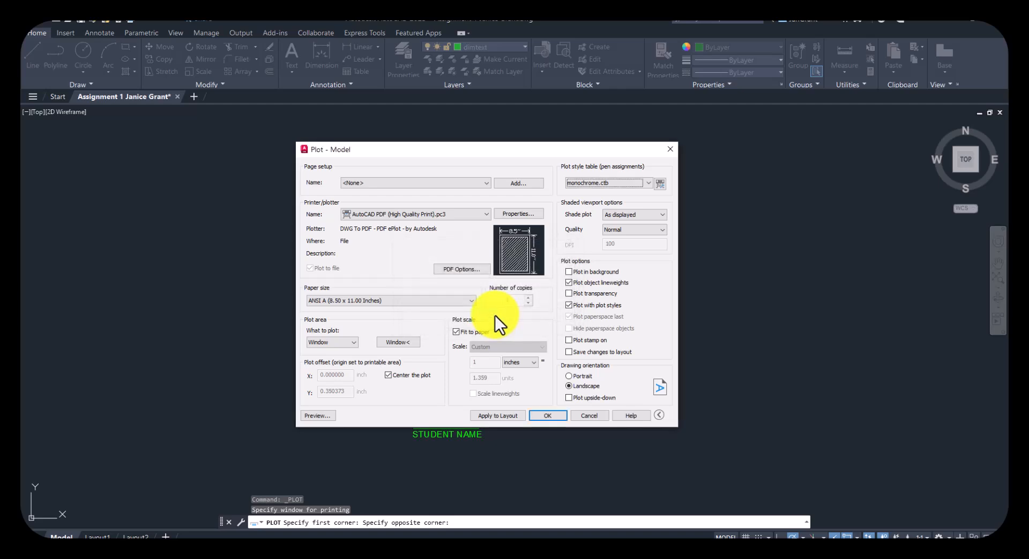
pyautogui.click(492, 419)
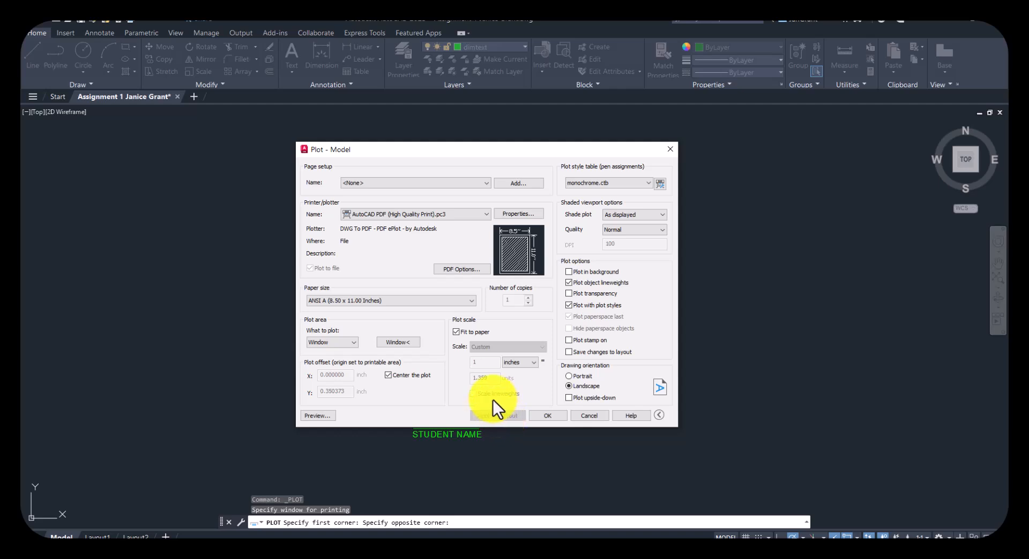
# Preview the plot to check the dimensions, then leave the preview and cancel plotting
pyautogui.click(318, 416)
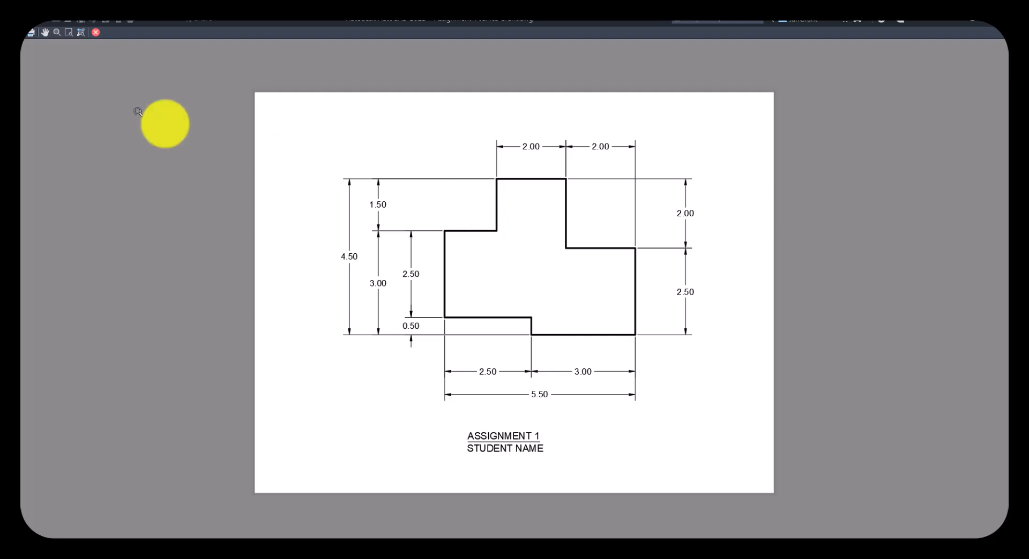
pyautogui.click(96, 34)
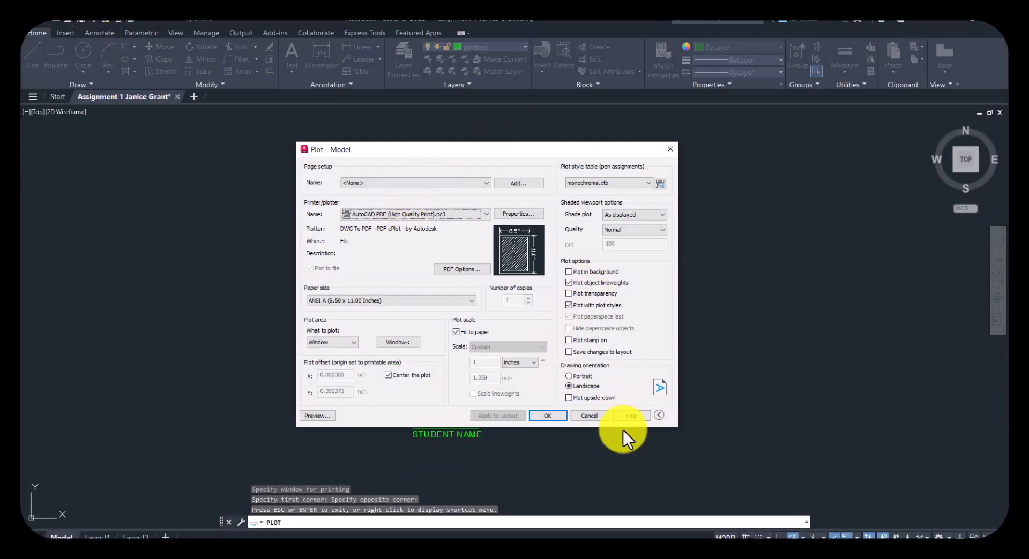
pyautogui.click(596, 416)
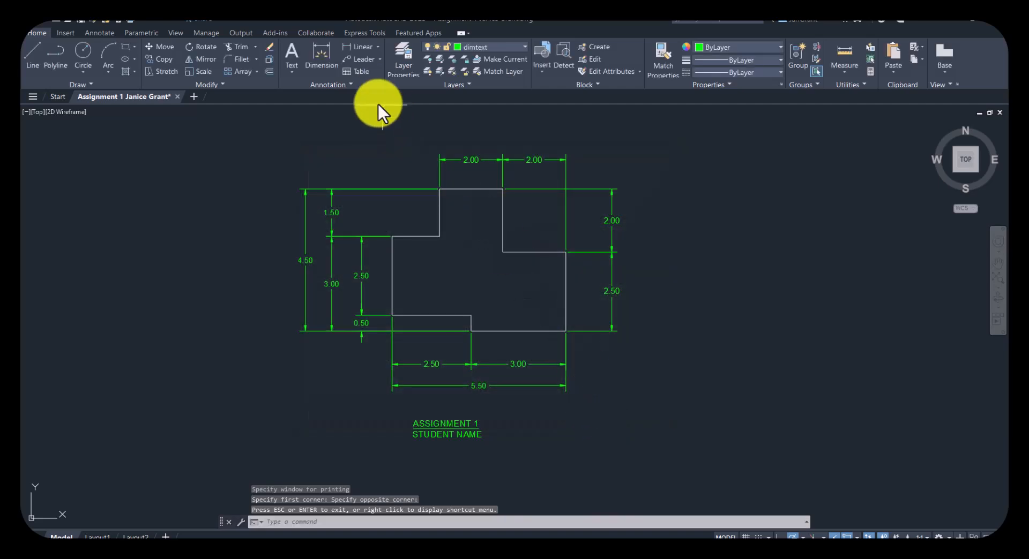
# Add the missing horizontal linear dimension above the upper-left step, aligned with the two 2.00 dimensions, and compare the drawing with the reference image
pyautogui.moveTo(375, 131); pyautogui.dragTo(369, 153, button='middle')
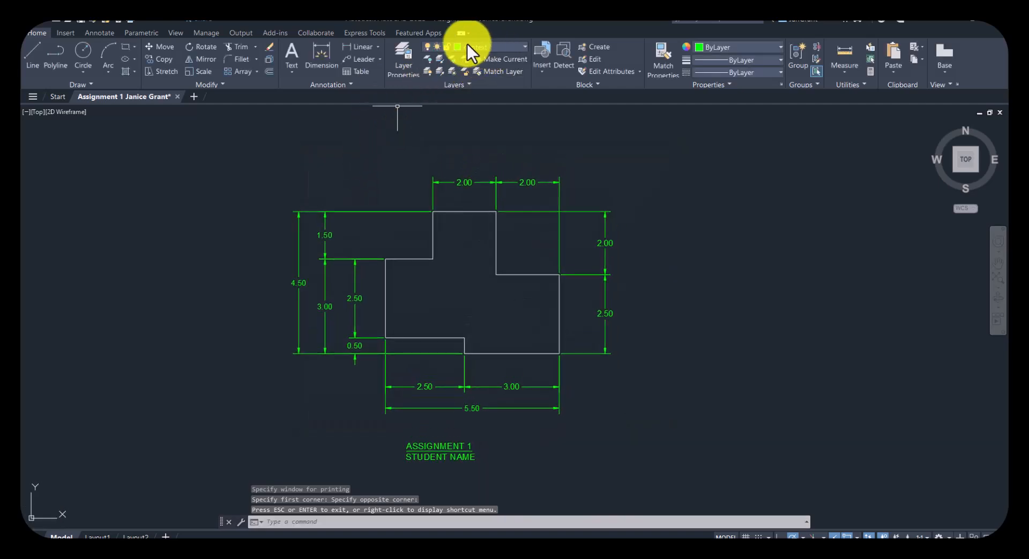
pyautogui.click(361, 47)
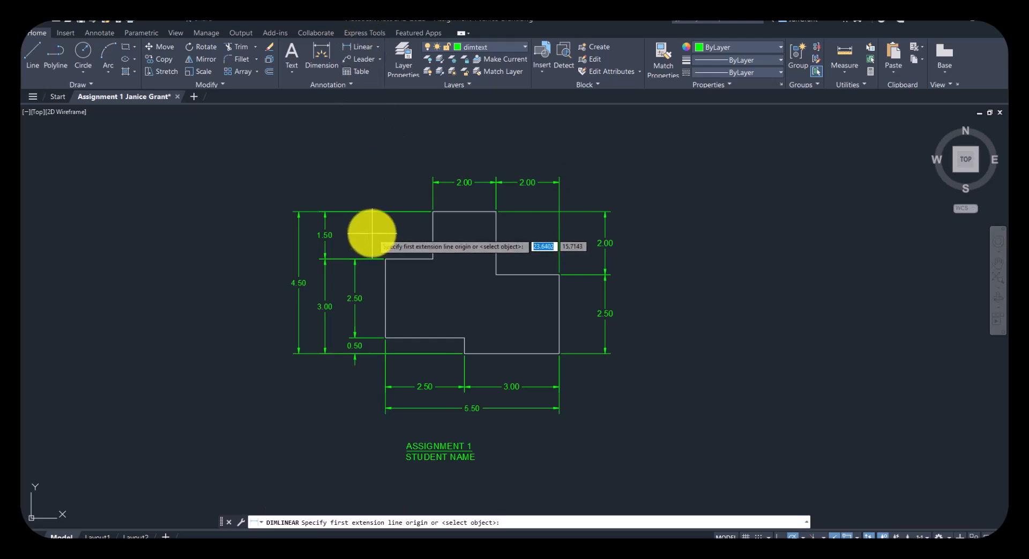
pyautogui.click(386, 259)
pyautogui.click(433, 212)
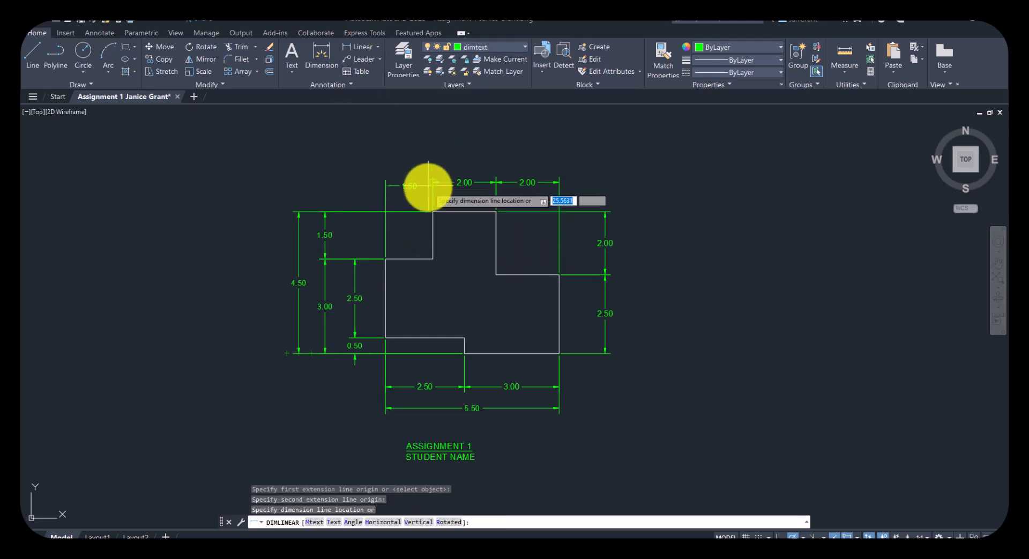
pyautogui.click(433, 183)
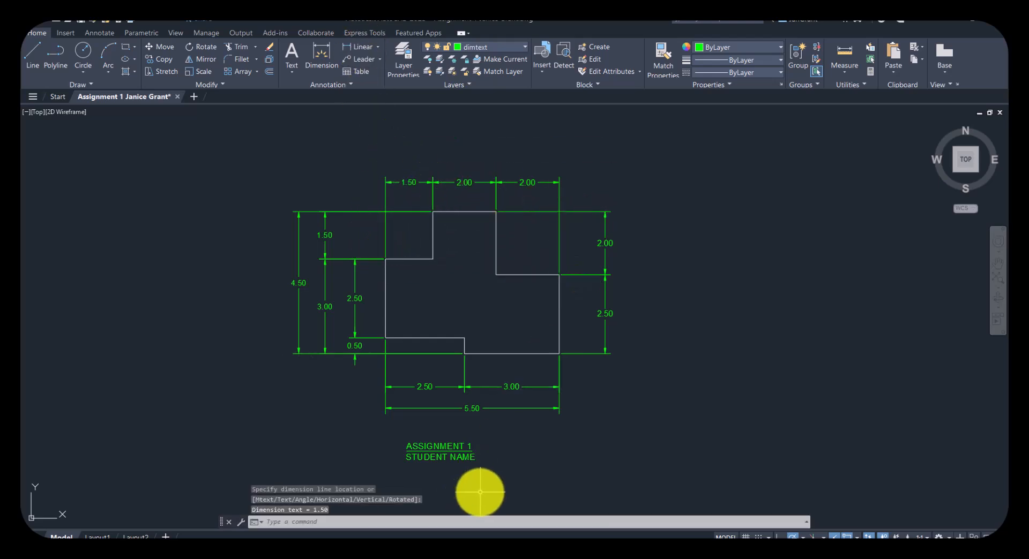
pyautogui.click(486, 549)
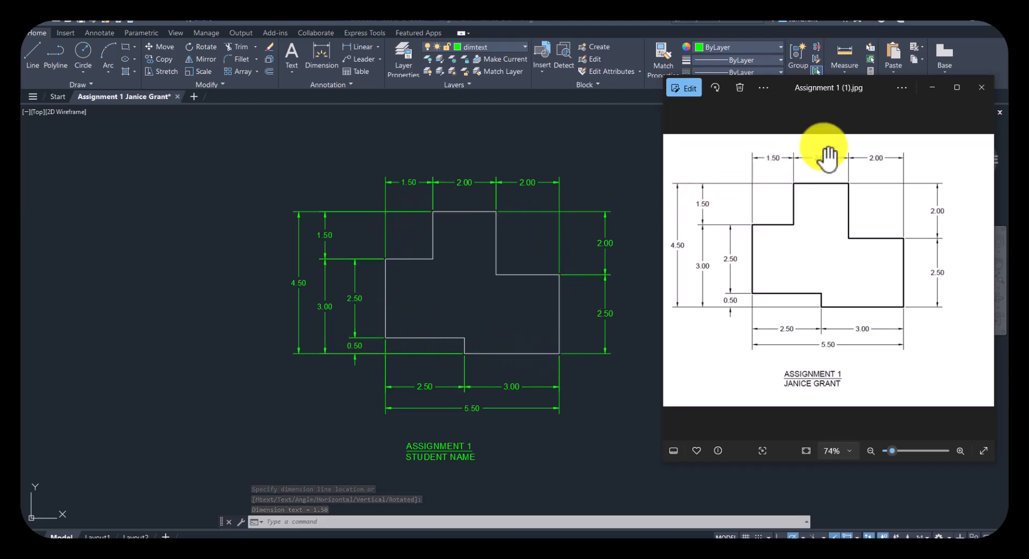
pyautogui.click(932, 88)
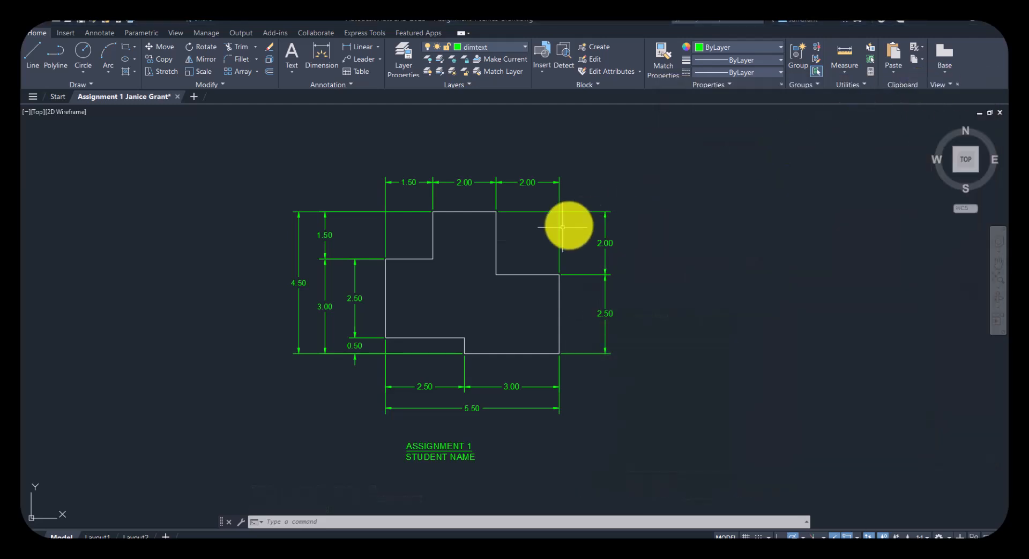
# Preview the model plot again and plot it to a PDF in the Documents folder under the suggested file name
pyautogui.click(131, 20)
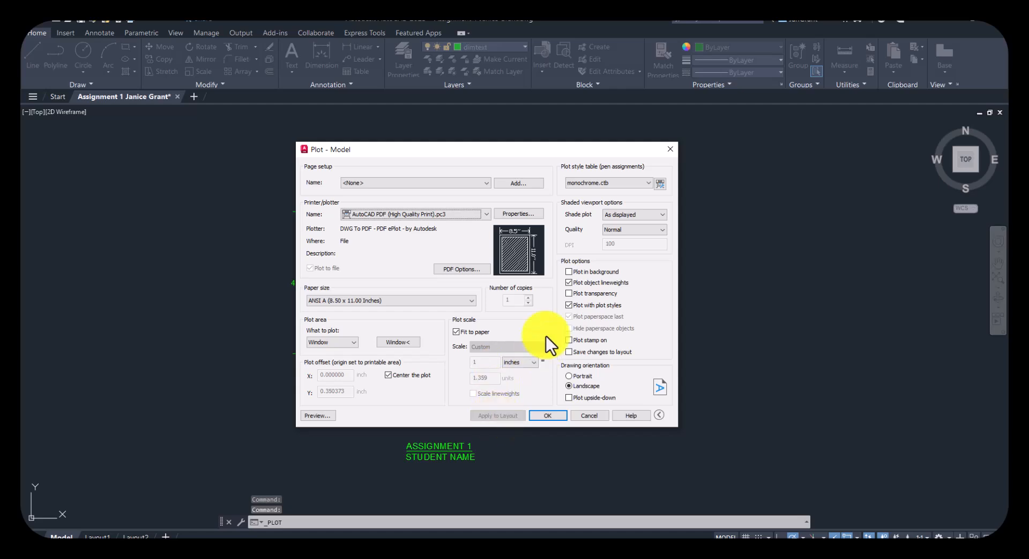
pyautogui.click(319, 415)
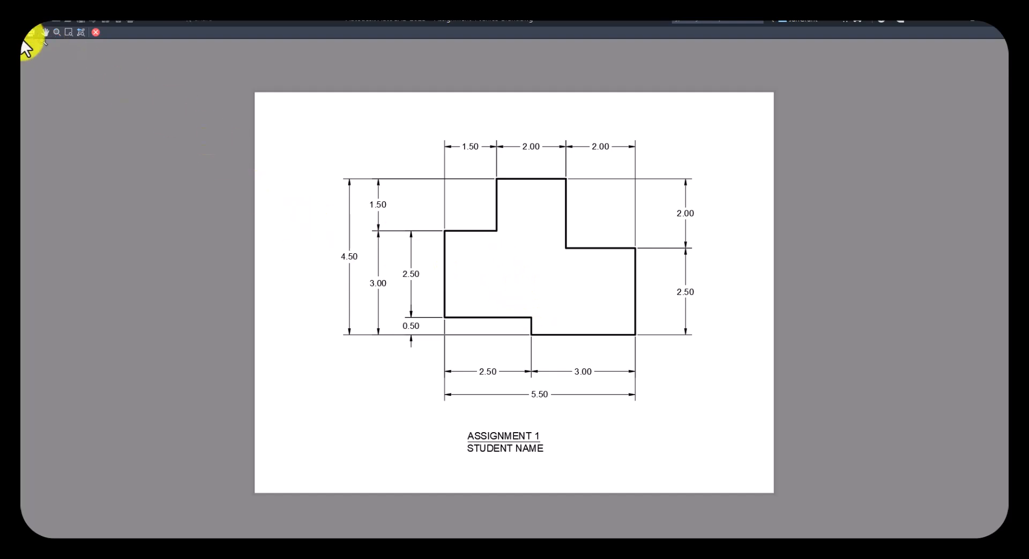
pyautogui.rightClick(337, 195)
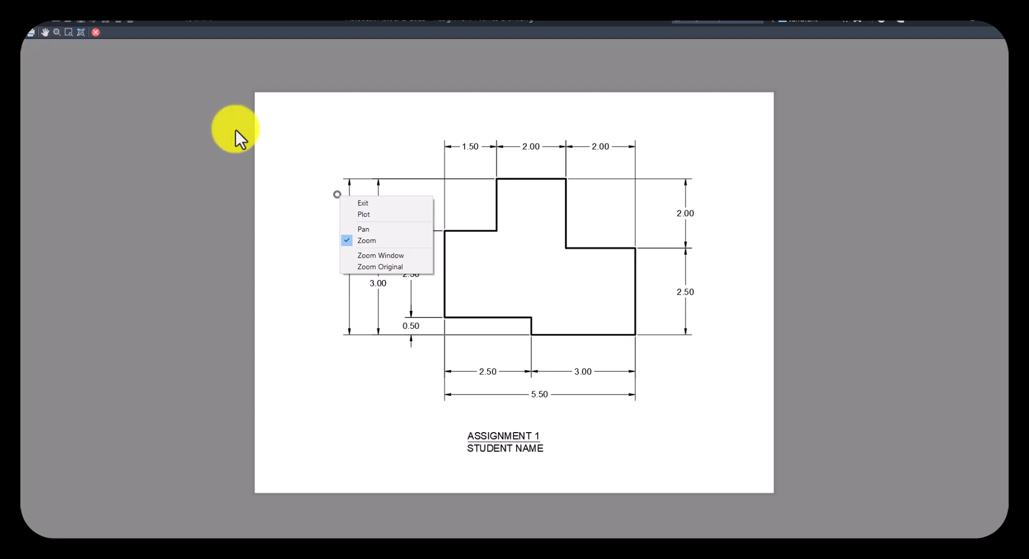
pyautogui.click(374, 213)
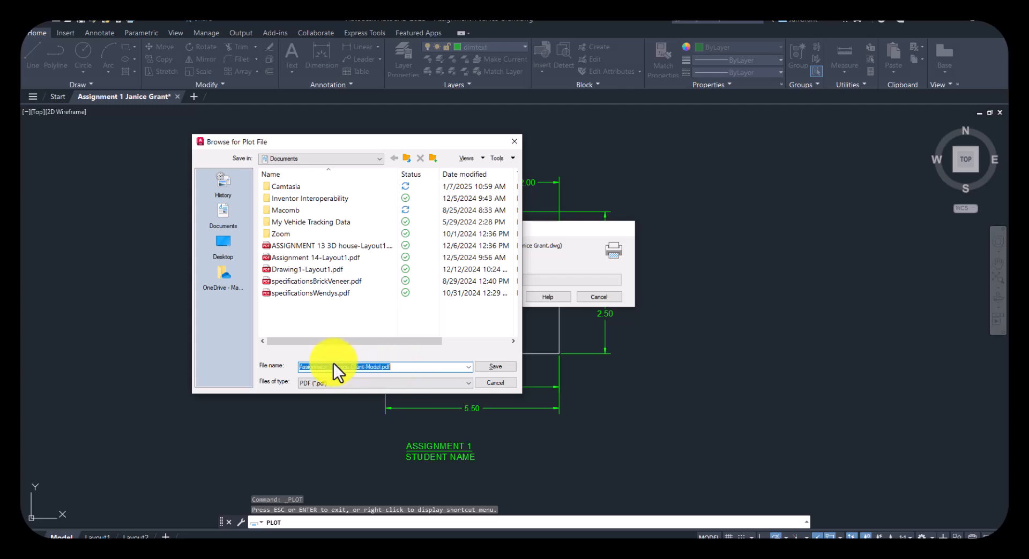
pyautogui.click(496, 366)
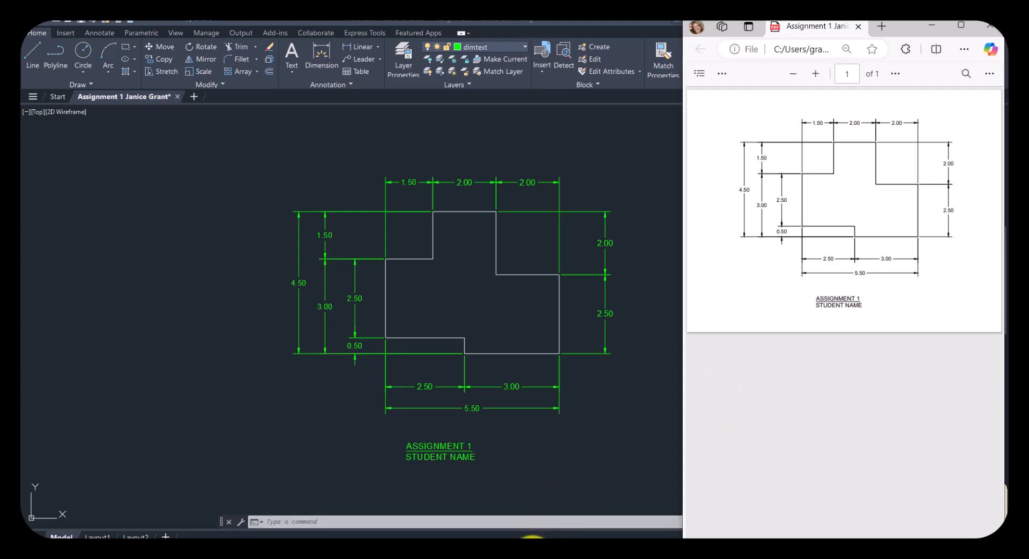
# Switch to the course Modules page in Chrome, look over the assignments list, and view the course as a student
pyautogui.moveTo(530, 538)
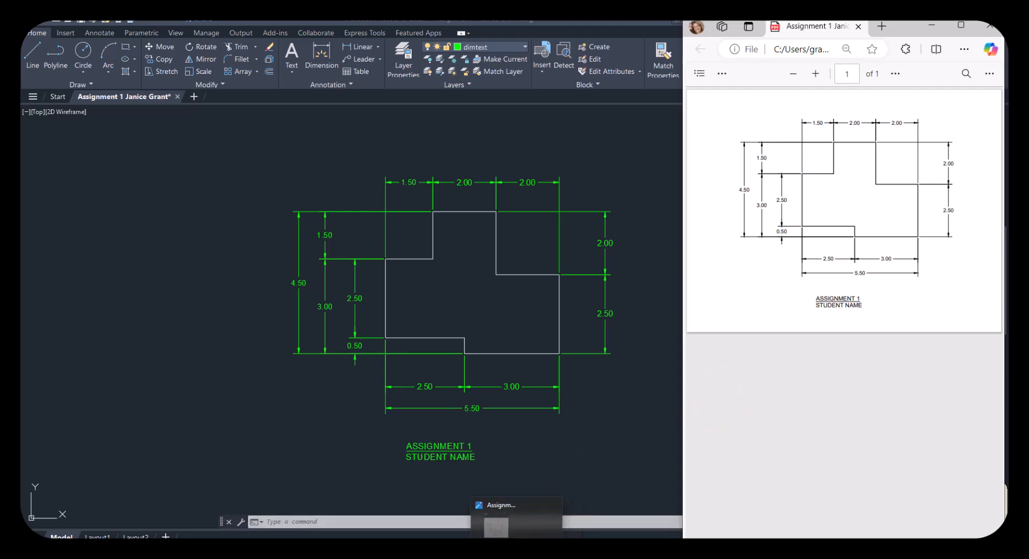
pyautogui.moveTo(483, 537)
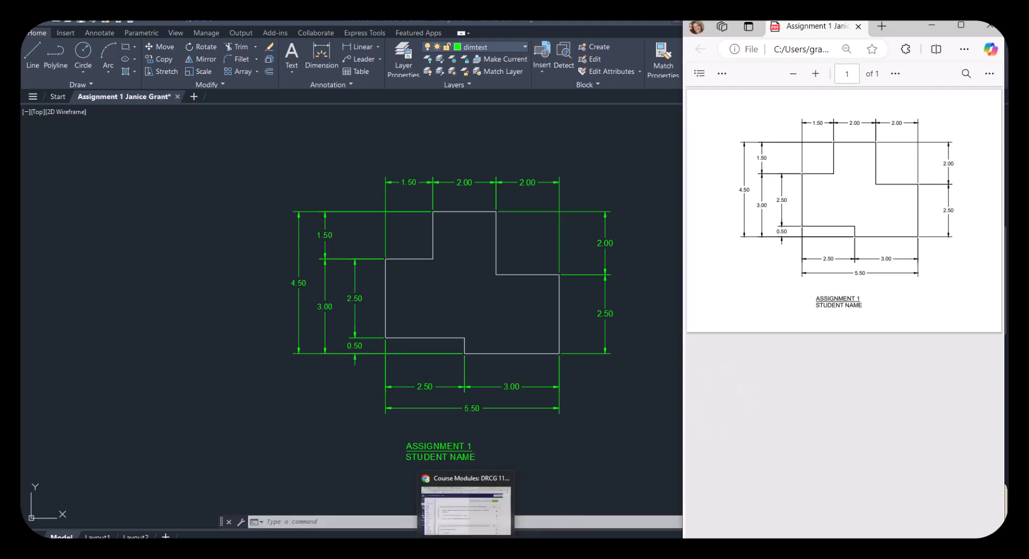
pyautogui.click(471, 522)
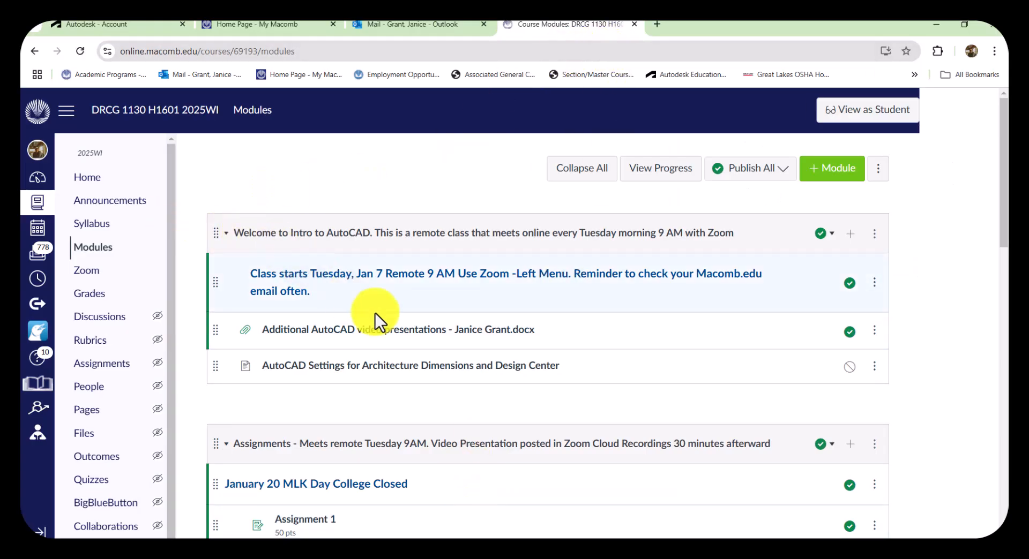
pyautogui.scroll(-2, 396, 353)
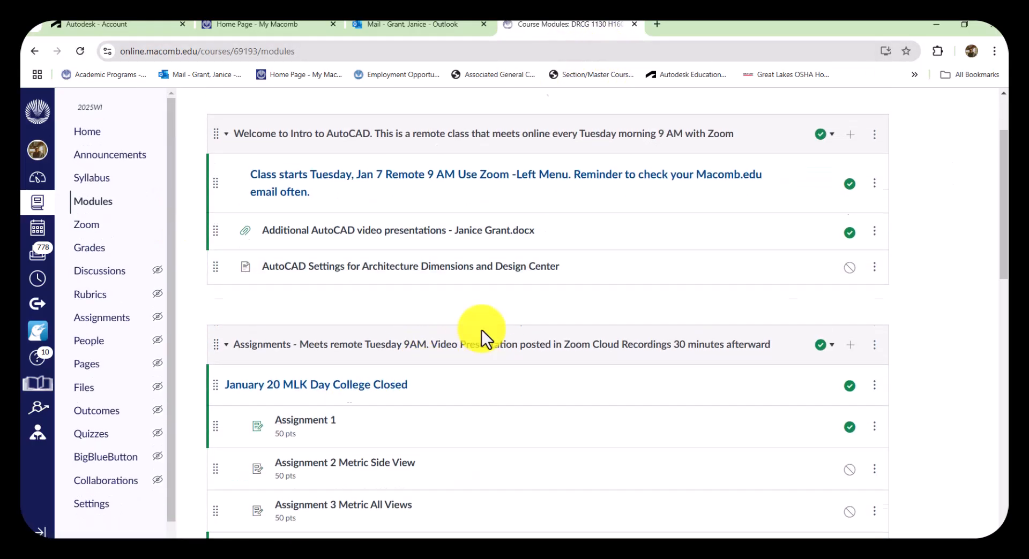
pyautogui.scroll(2, 481, 330)
pyautogui.click(875, 110)
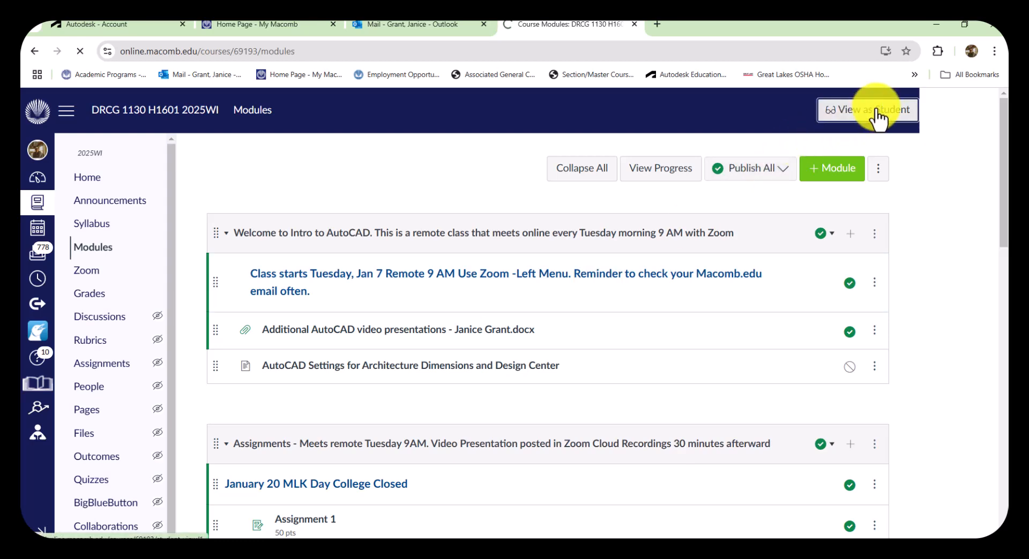
# Open Assignment 1 from the course modules and start its file submission
pyautogui.scroll(-1, 413, 362)
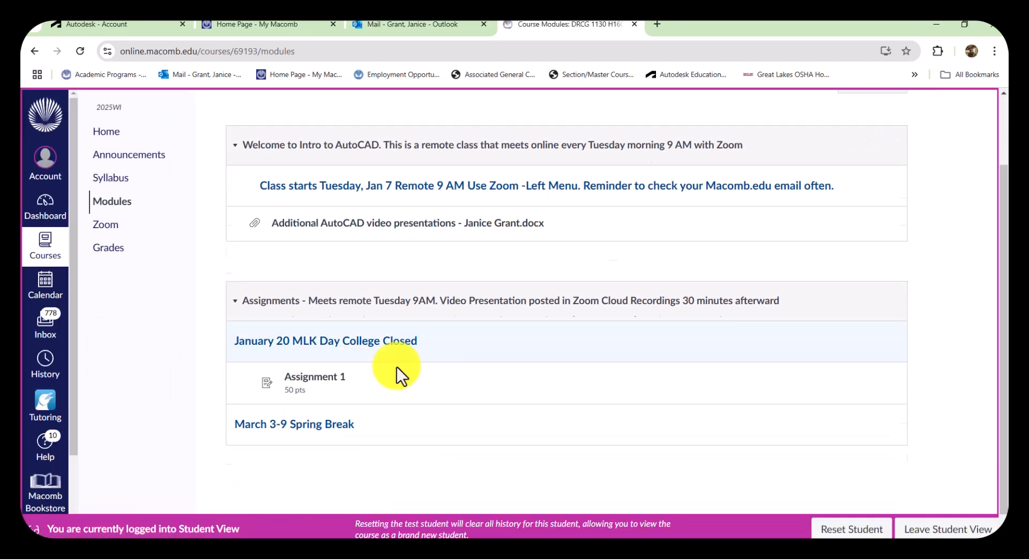
pyautogui.scroll(-1, 412, 363)
pyautogui.click(320, 351)
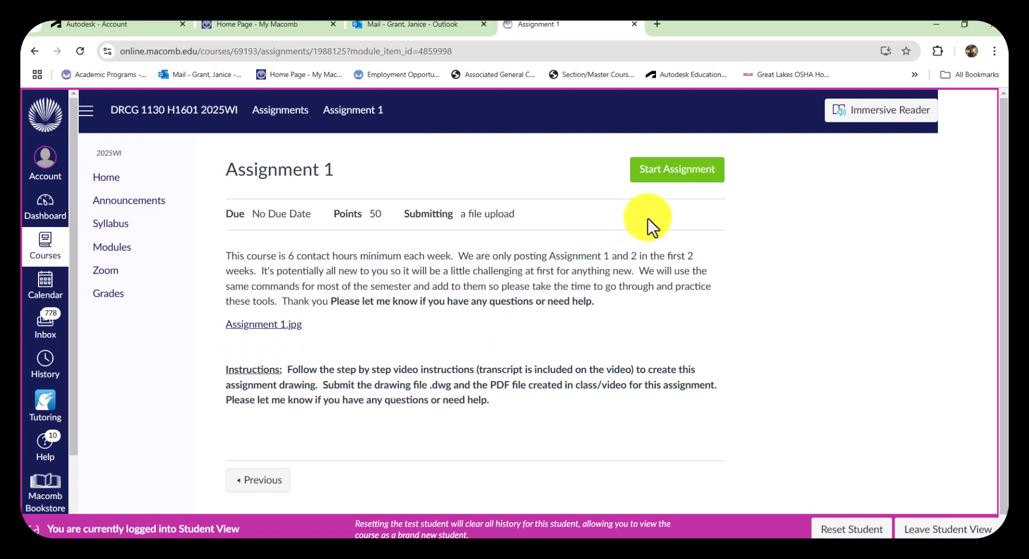
pyautogui.click(674, 177)
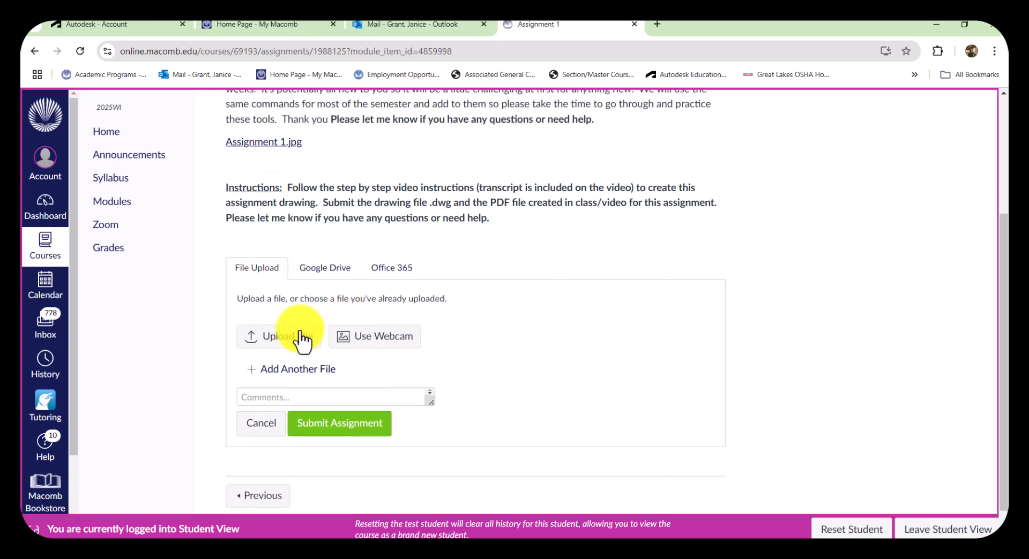
# Choose the Assignment 1 .dwg drawing from the Documents folder as the first file to upload
pyautogui.click(284, 337)
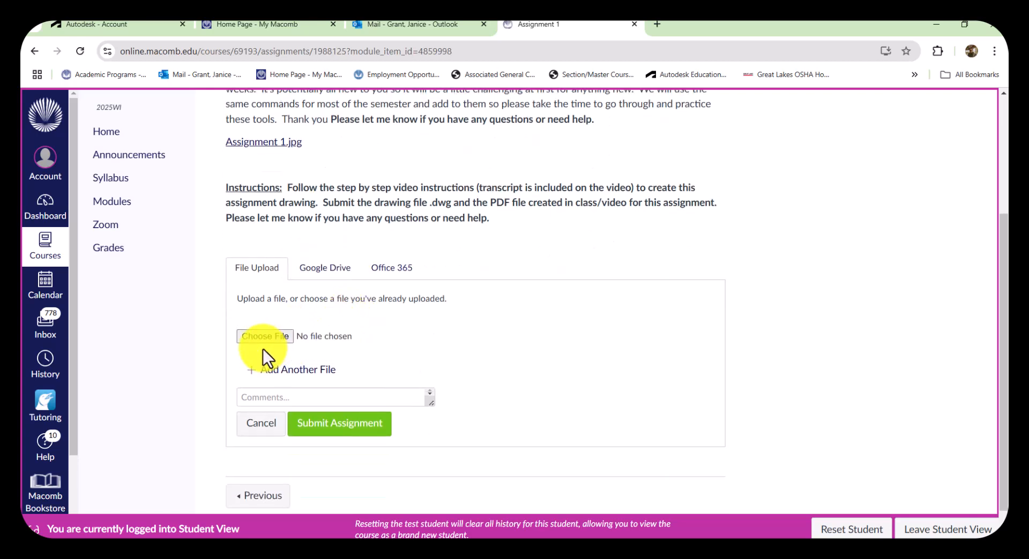
pyautogui.click(269, 338)
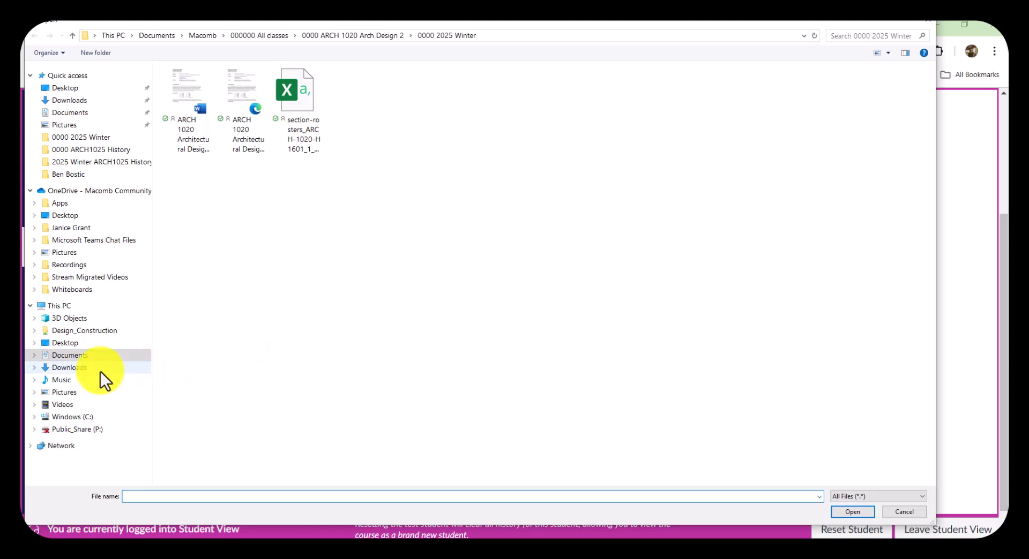
pyautogui.click(106, 357)
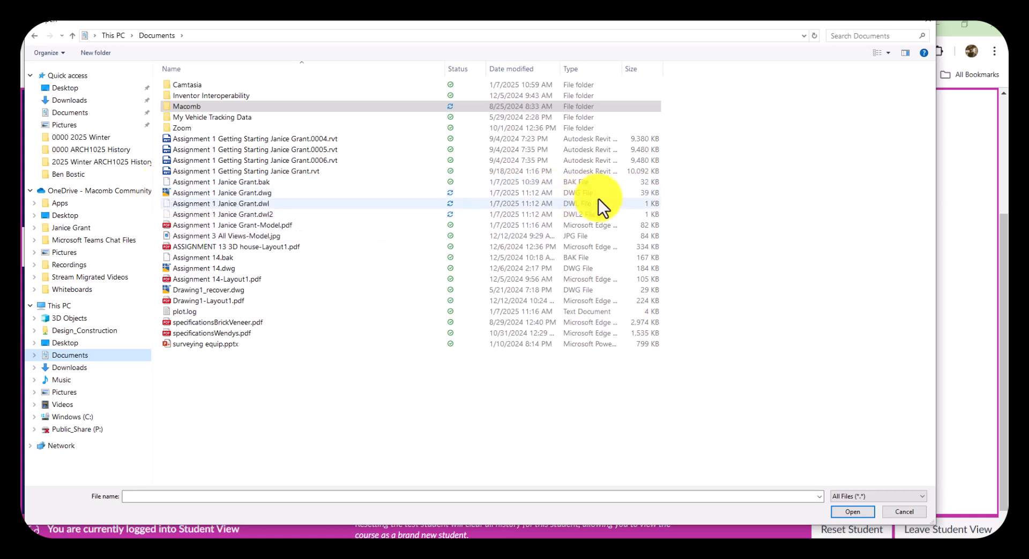
pyautogui.click(236, 195)
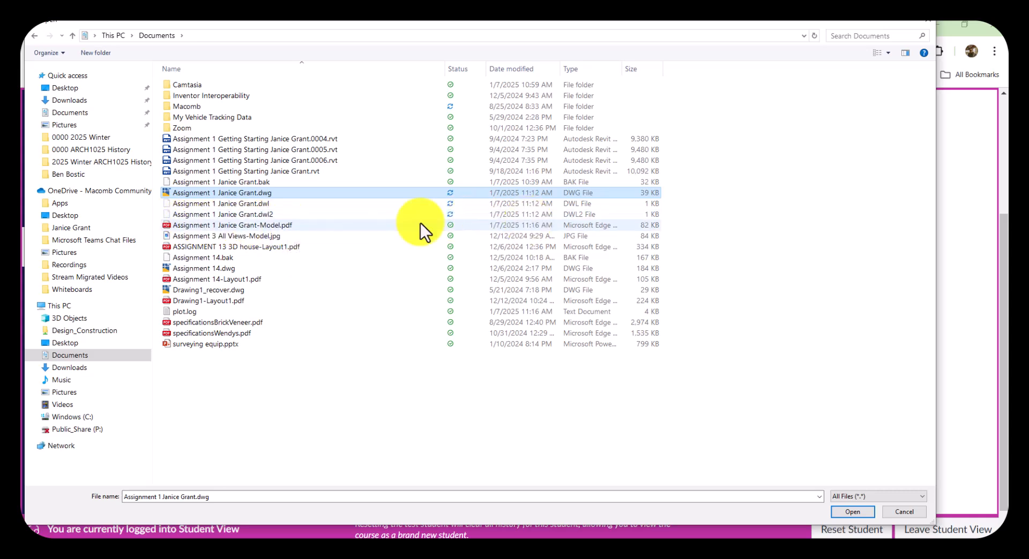
pyautogui.click(278, 225)
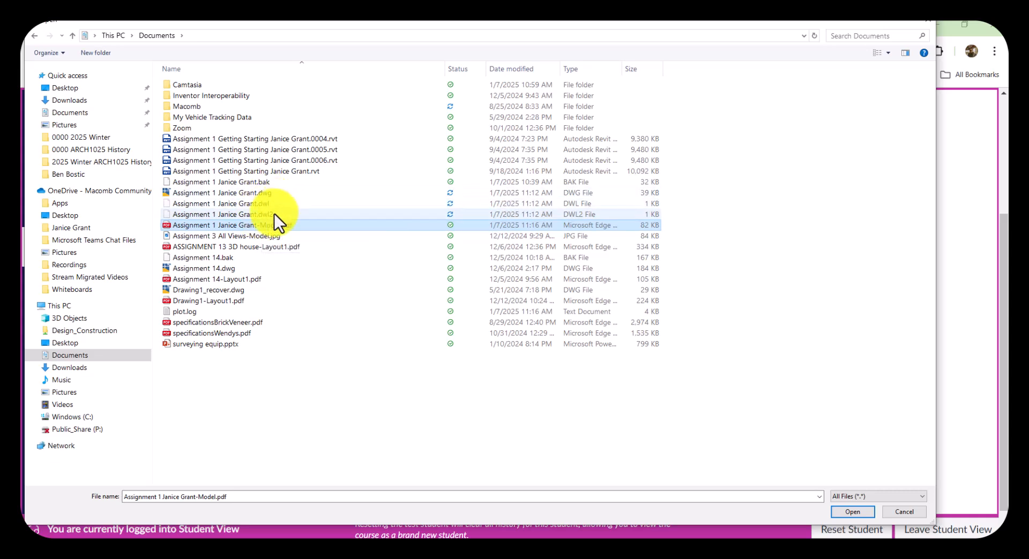
pyautogui.click(323, 193)
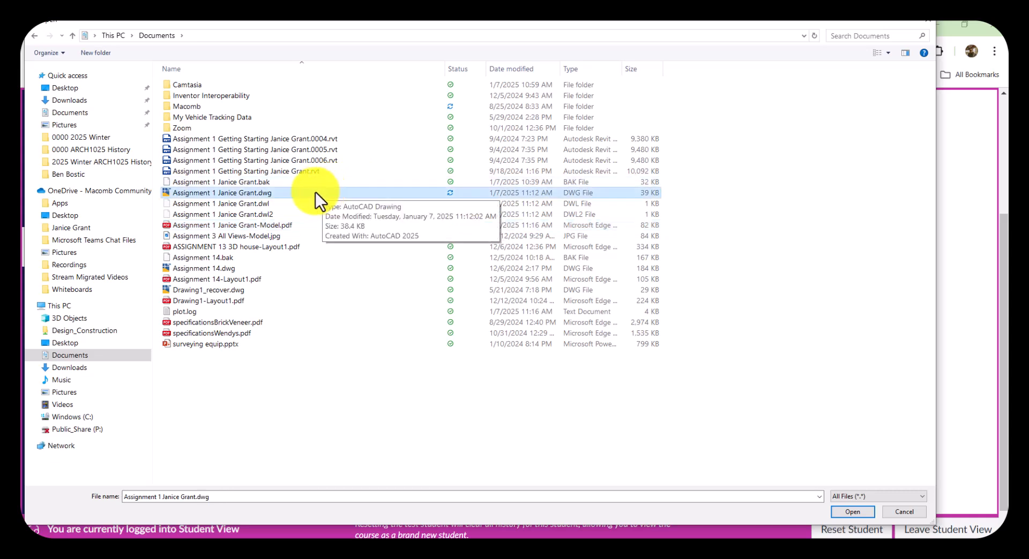
pyautogui.click(859, 516)
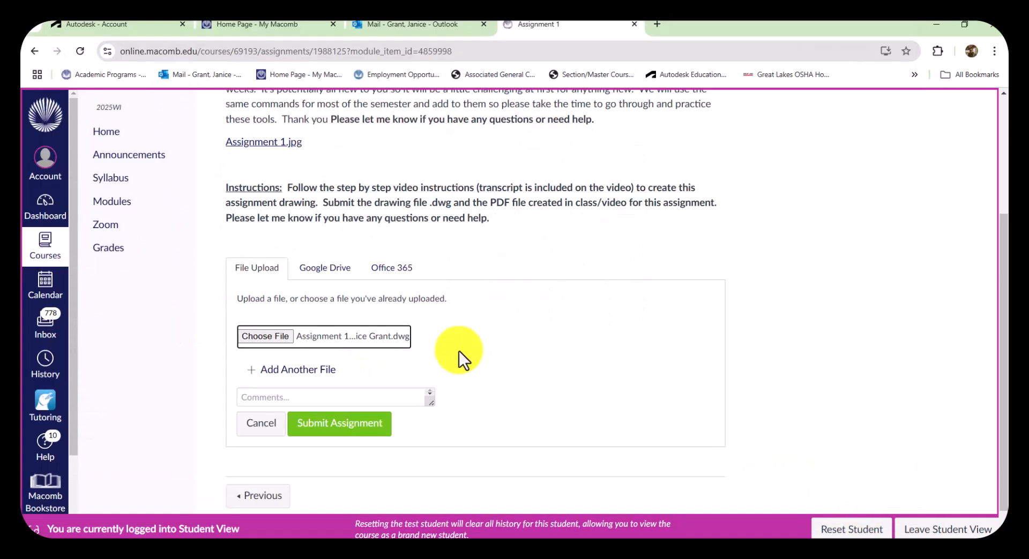
# Add the Assignment 1 model PDF from the Documents folder as a second file and submit the assignment
pyautogui.click(294, 371)
pyautogui.click(292, 372)
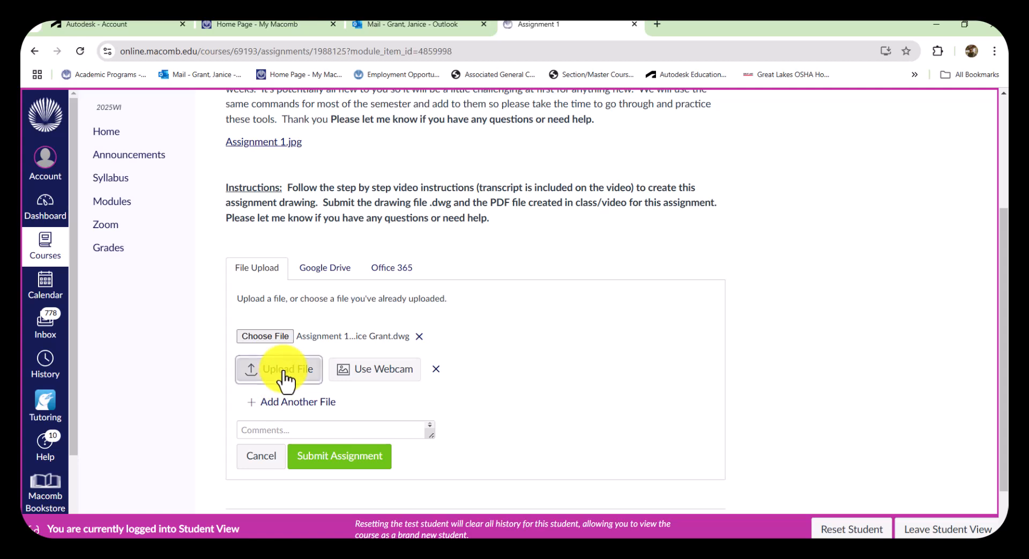
pyautogui.click(271, 374)
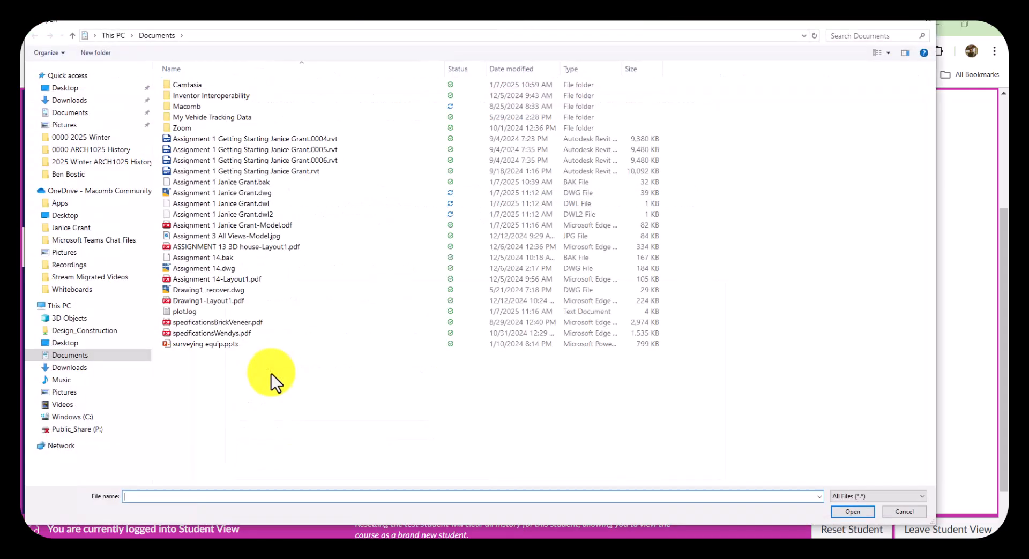
pyautogui.doubleClick(268, 225)
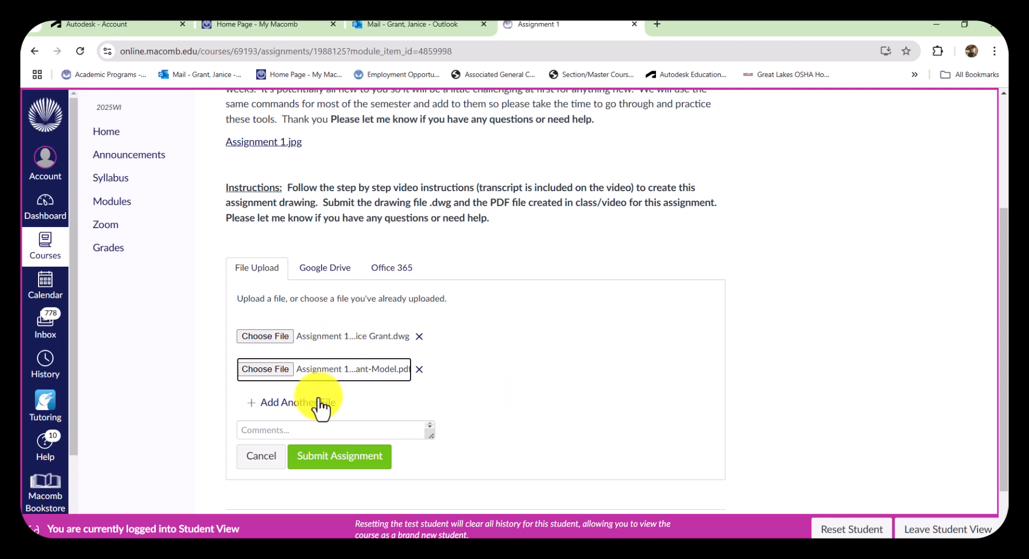
pyautogui.click(340, 464)
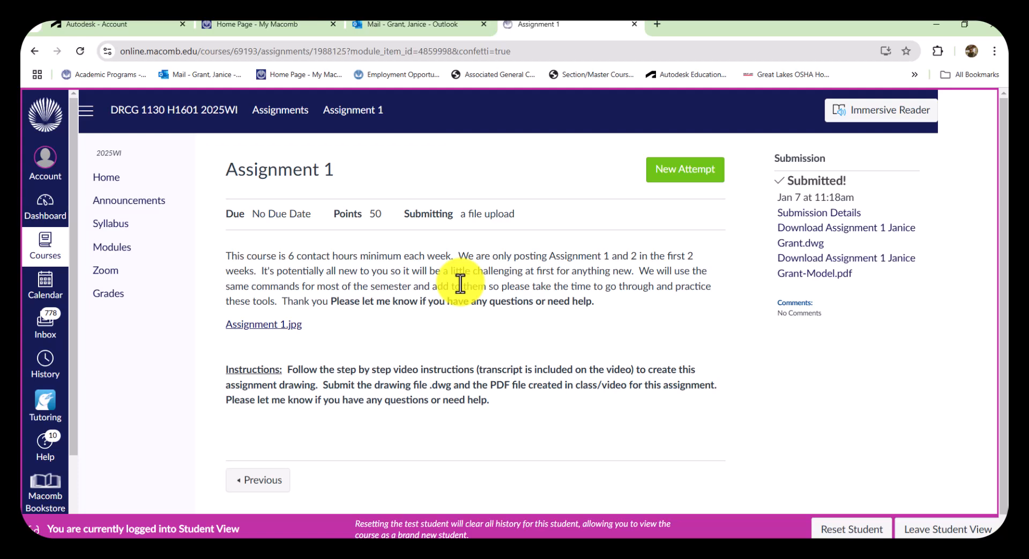
# Look over the test student's grades and the course modules, and switch back to the drawing in AutoCAD
pyautogui.click(107, 299)
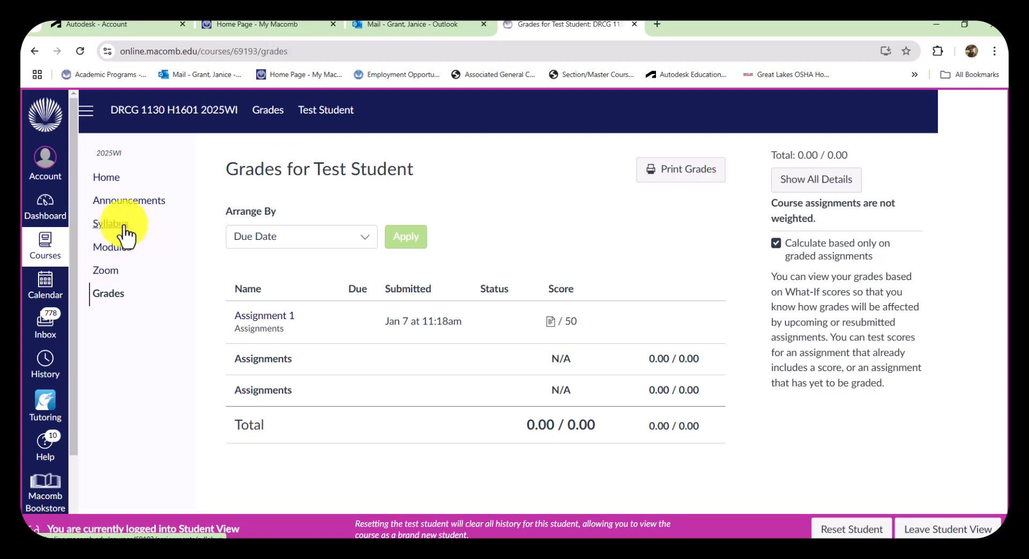
pyautogui.click(112, 248)
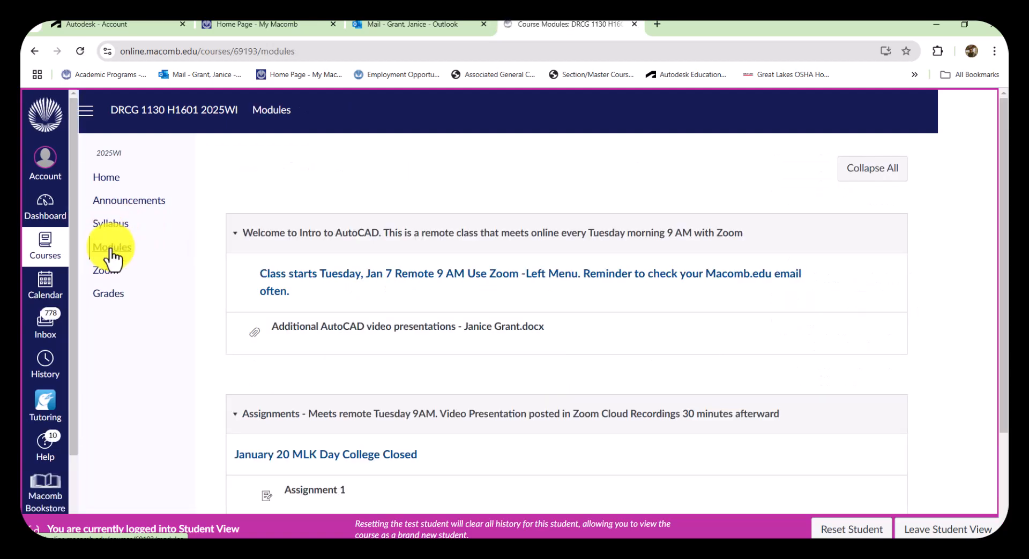
pyautogui.scroll(-1, 315, 351)
pyautogui.click(314, 357)
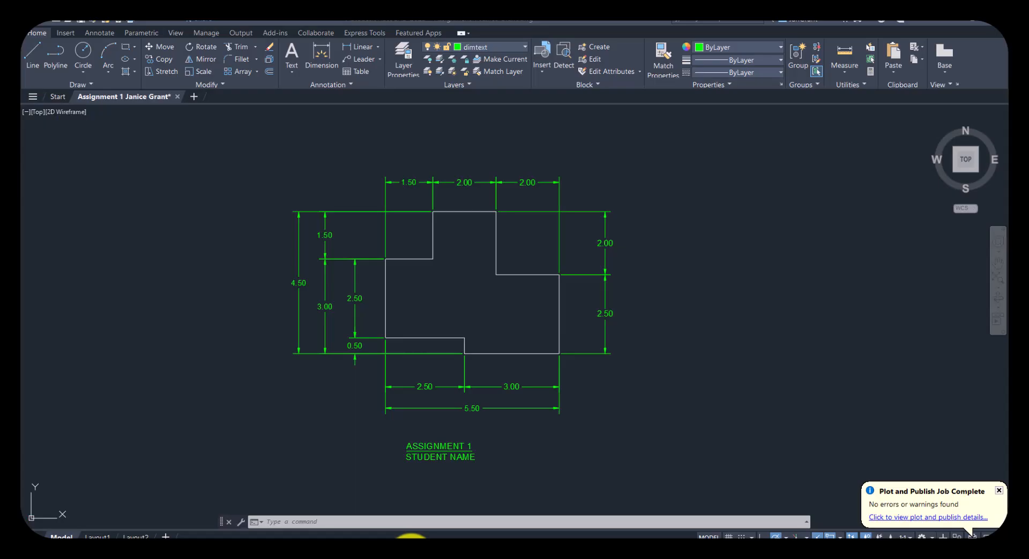
pyautogui.click(413, 547)
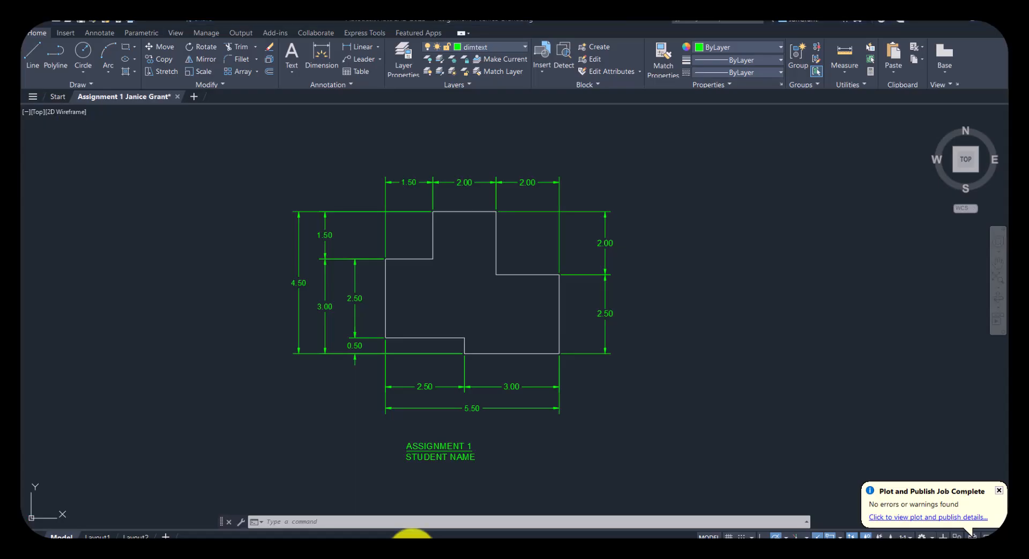